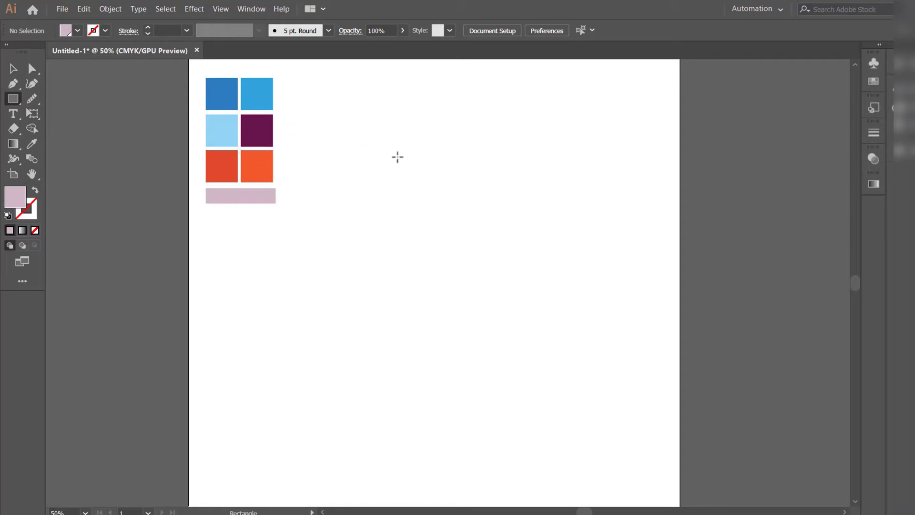
Draw a rectangle about 257 by 399 px in the middle of the artboard and fill it with the palette's medium blue
left_click_drag(398, 158, 525, 354)
left_click(13, 70)
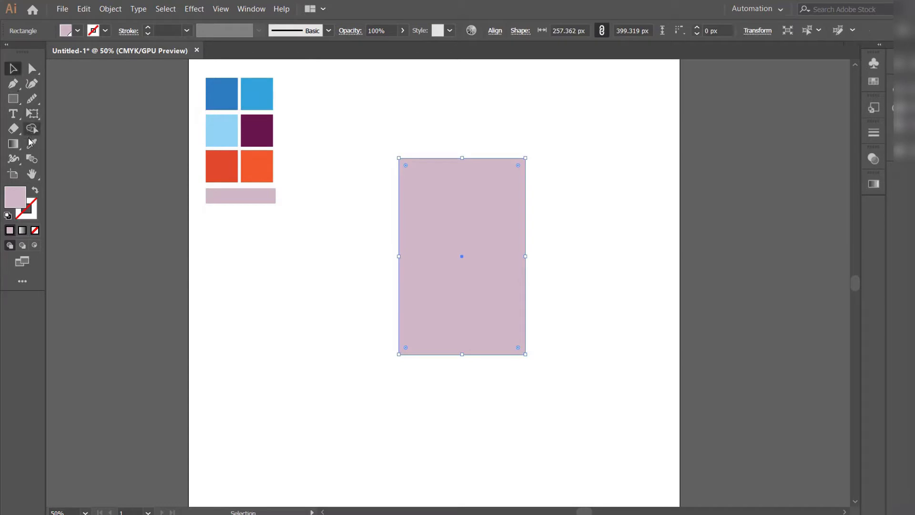
left_click(32, 143)
left_click(249, 86)
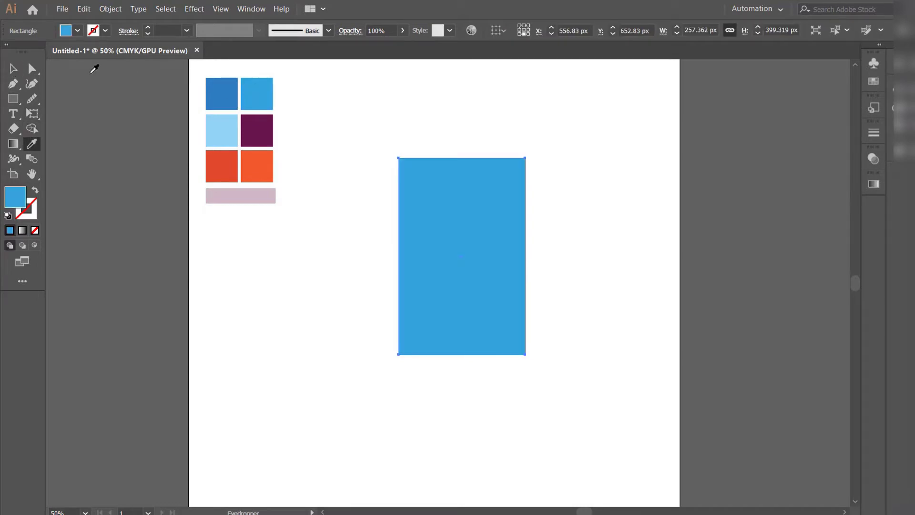
Taper the blue rectangle symmetrically toward its bottom with the Free Transform tool's Perspective Distort to form a cup body
left_click(13, 70)
left_click(32, 114)
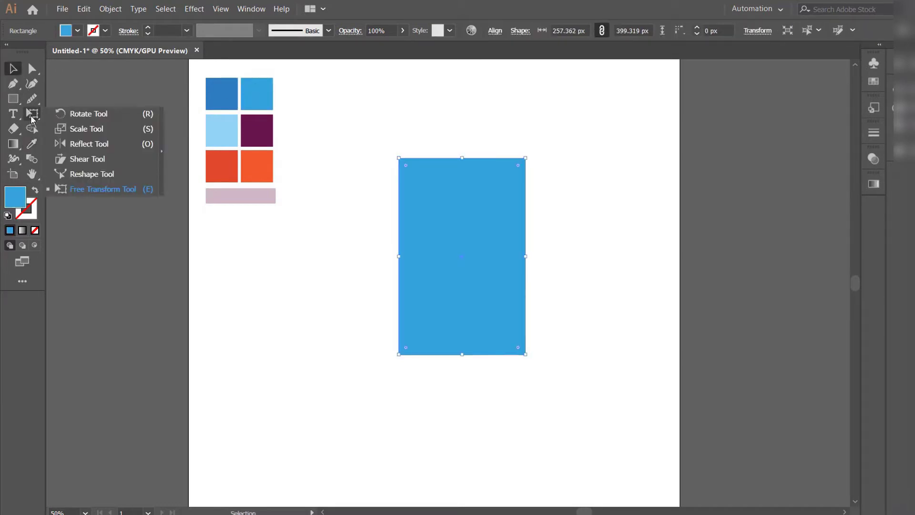
left_click(106, 189)
left_click(91, 158)
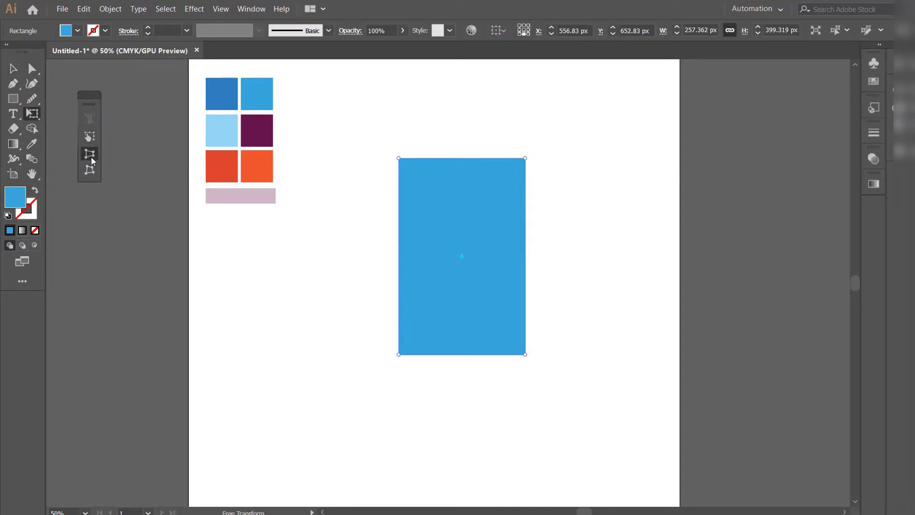
left_click_drag(398, 355, 409, 355)
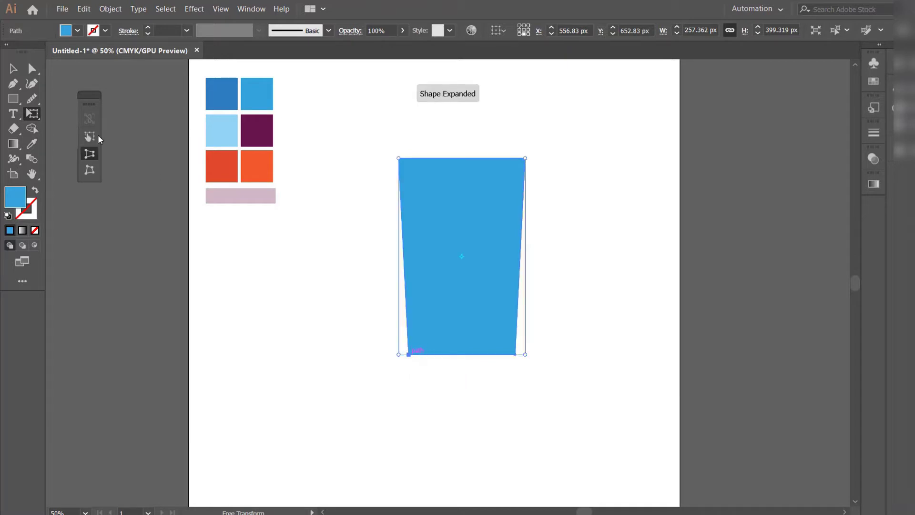
left_click(13, 68)
left_click(281, 319)
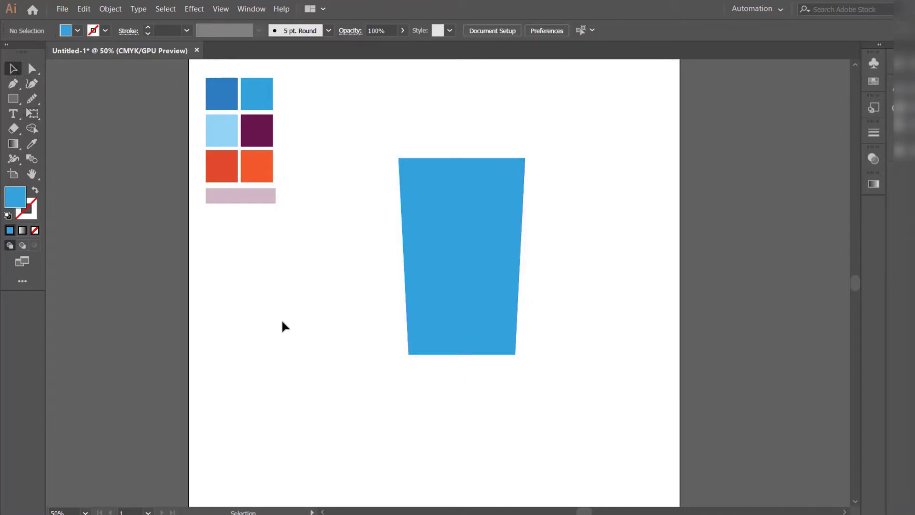
Round the two bottom corners of the cup body slightly using Direct Selection
left_click(32, 70)
left_click_drag(394, 349, 544, 392)
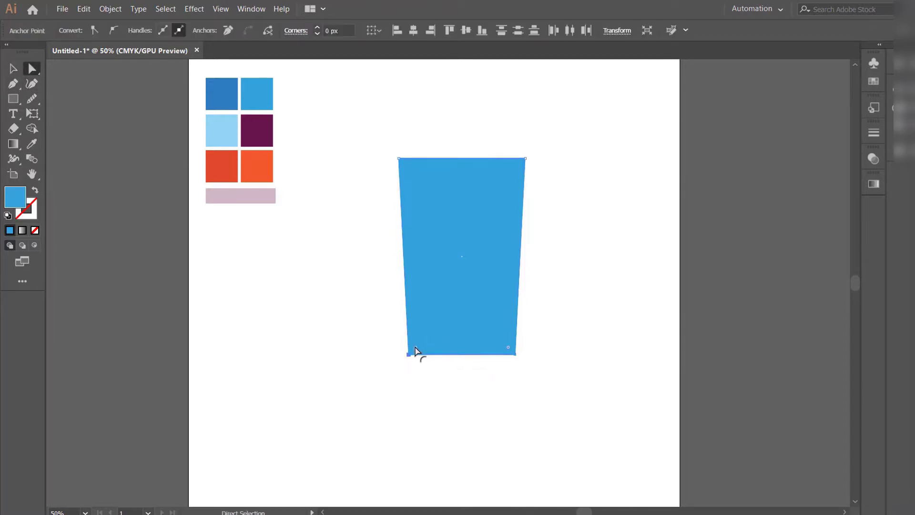
left_click_drag(416, 352, 418, 350)
left_click(353, 308)
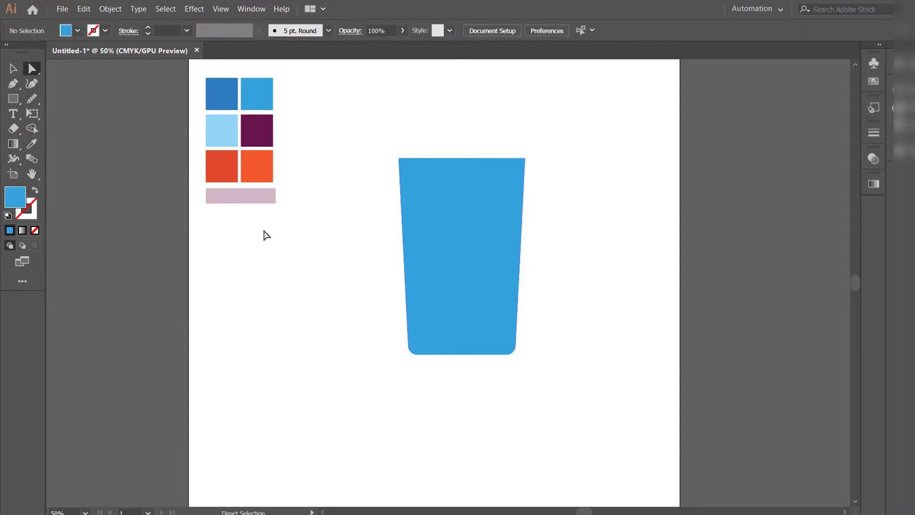
Give the cup body a dark purple stroke with a weight of 6 pt
key("v")
left_click(473, 268)
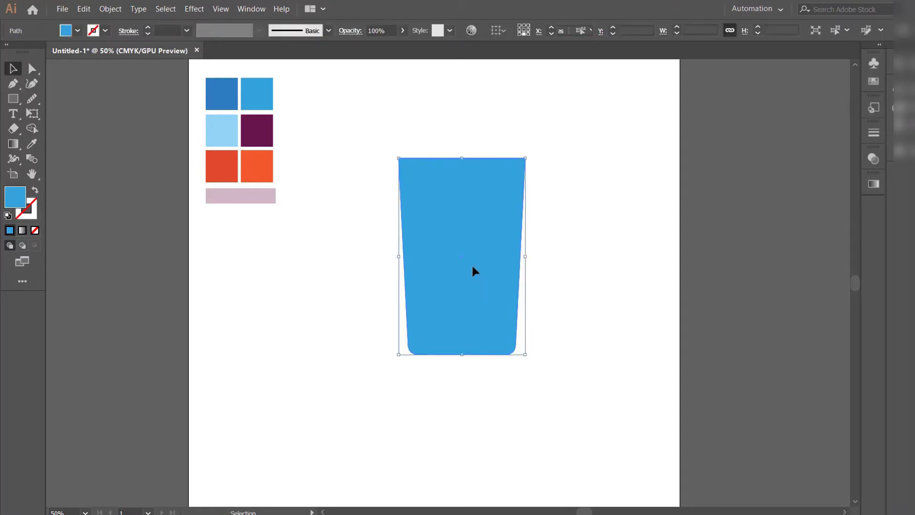
left_click(105, 31)
left_click(62, 78)
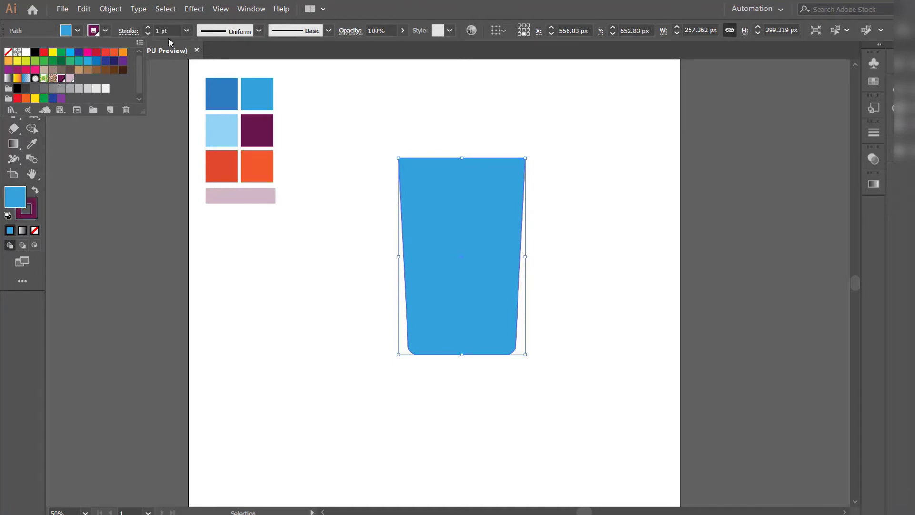
left_click(149, 27)
left_click(148, 27)
left_click(149, 27)
left_click(148, 27)
left_click(149, 27)
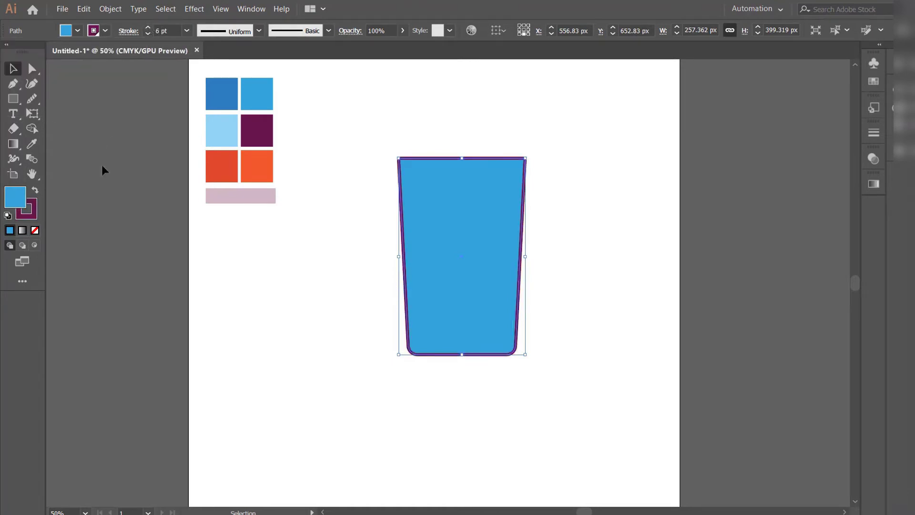
left_click(366, 332)
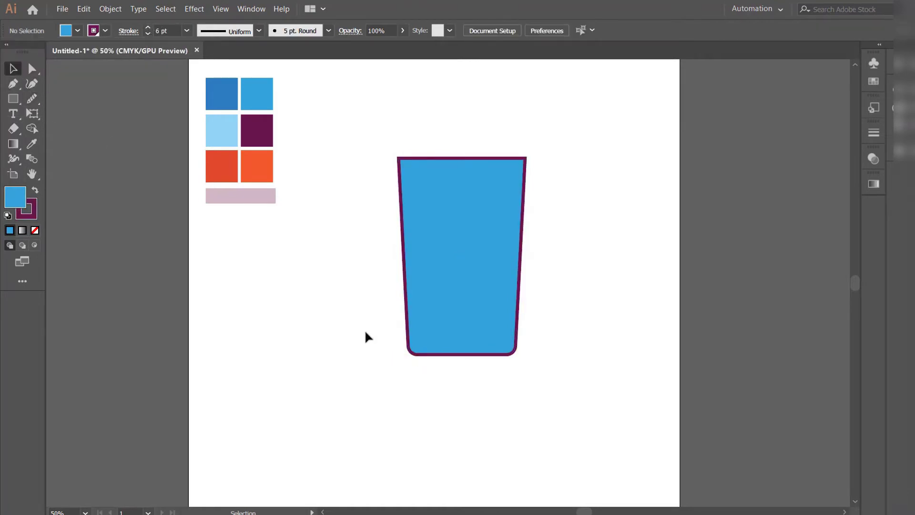
Draw a rectangle about 303 by 56 px along the cup's top edge, extending past both sides, as the rim
left_click(13, 99)
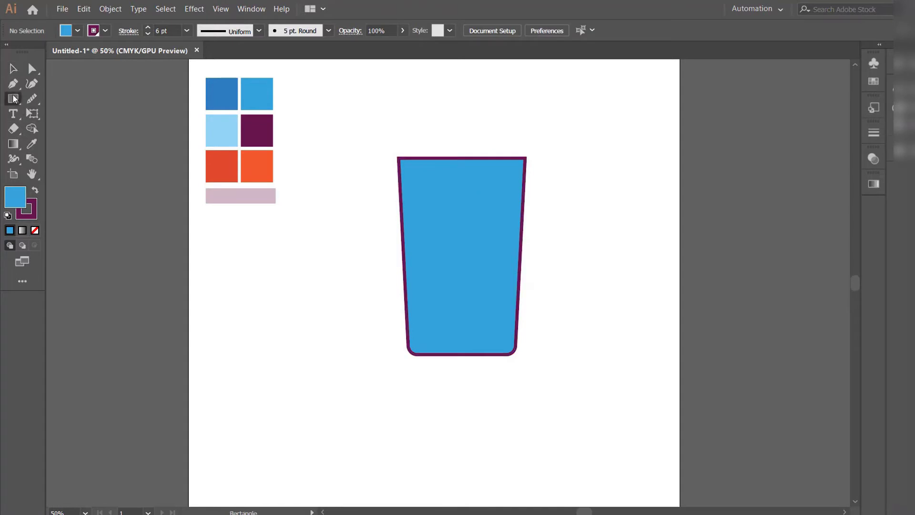
left_click_drag(385, 131, 534, 157)
left_click(13, 68)
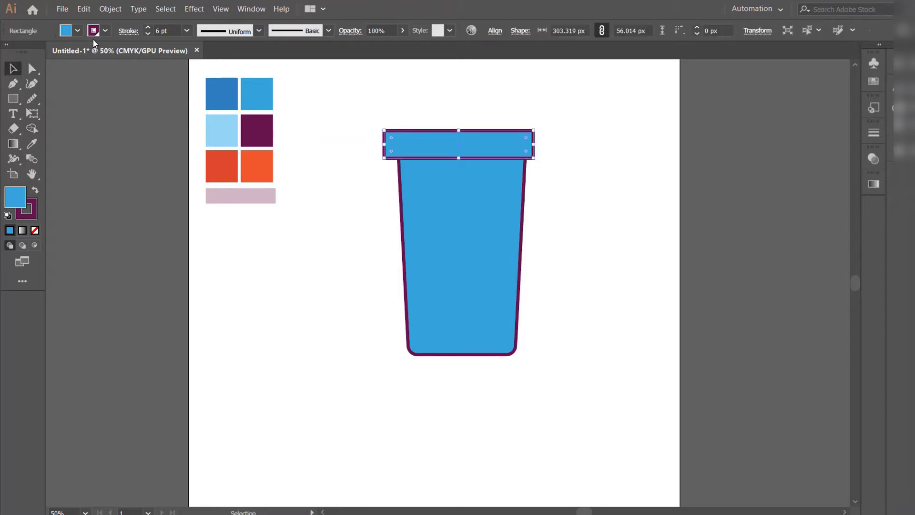
Reshape the rim into a fully rounded bar about 28 px tall and centre it horizontally with the cup body
mouse_move(391, 138)
left_mouse_down()
mouse_move(423, 152)
mouse_move(458, 143)
mouse_move(453, 182)
left_mouse_up()
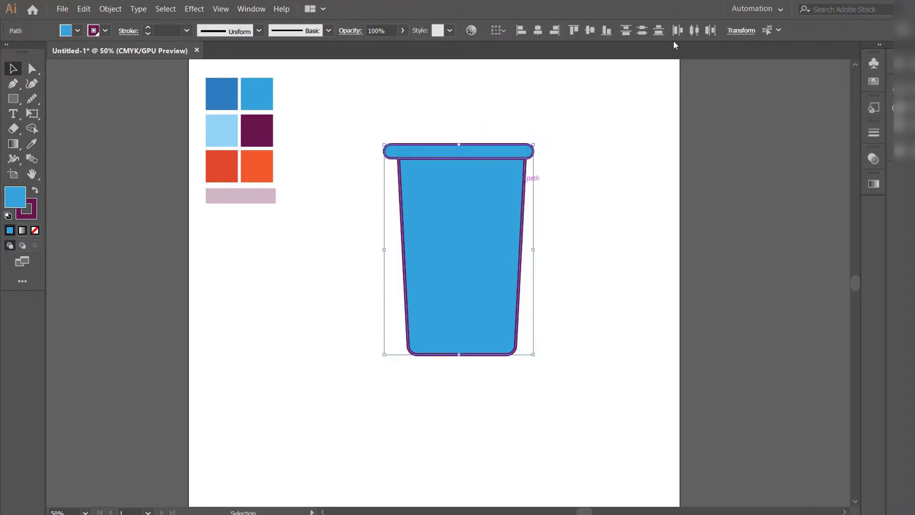
left_click(538, 30)
left_click(560, 126)
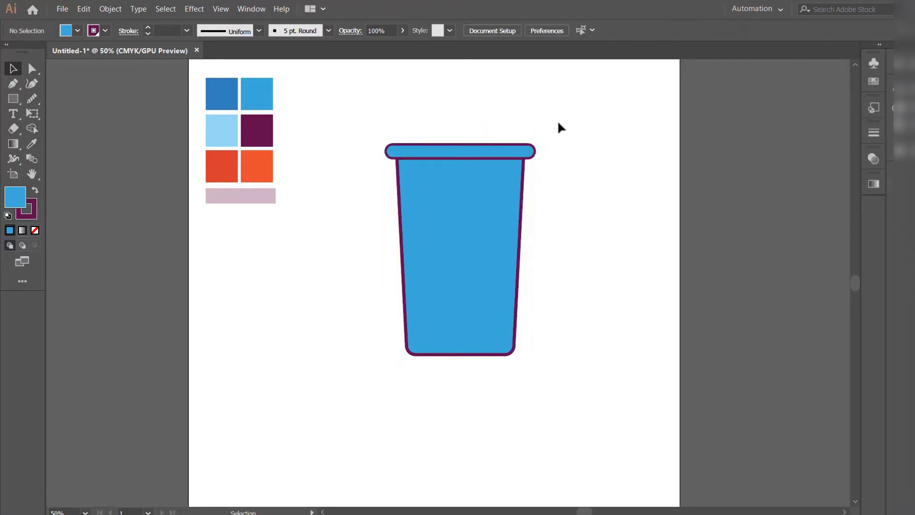
Change the fill of the cup's rim to white
left_click(485, 151)
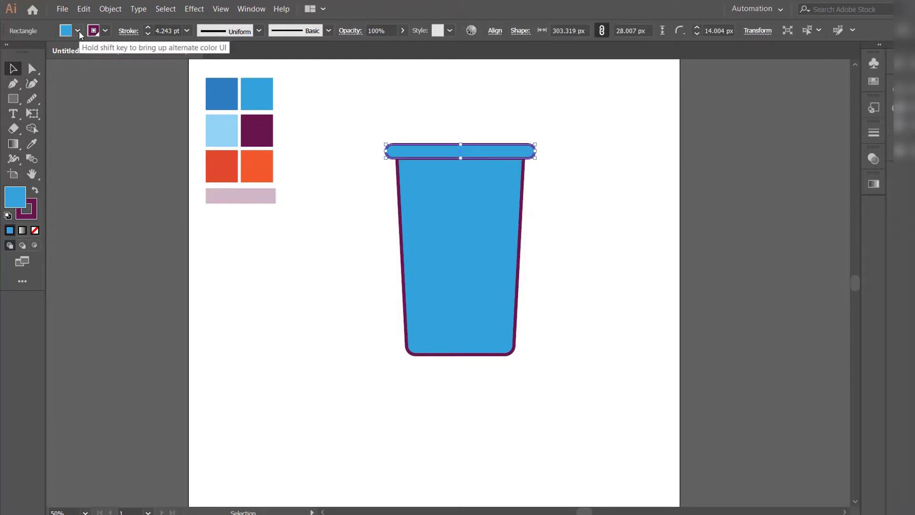
left_click(77, 31)
left_click(26, 52)
left_click(311, 288)
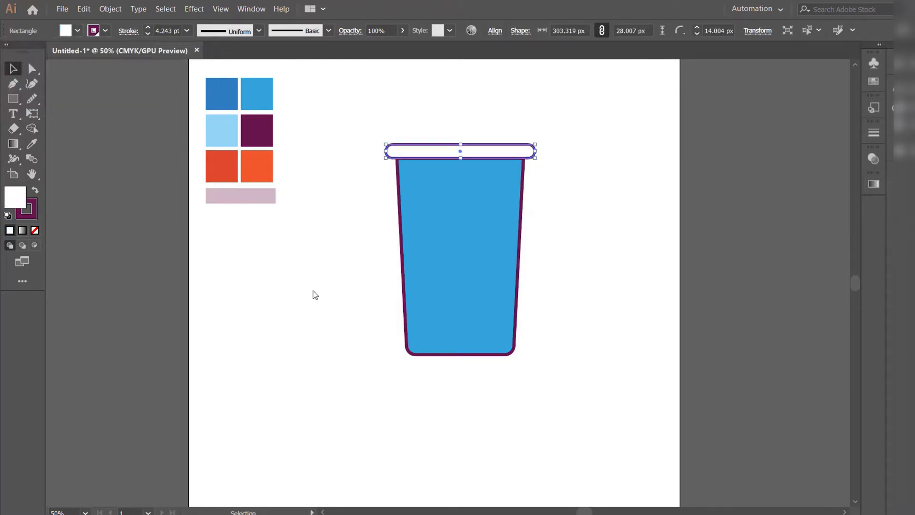
left_click(311, 288)
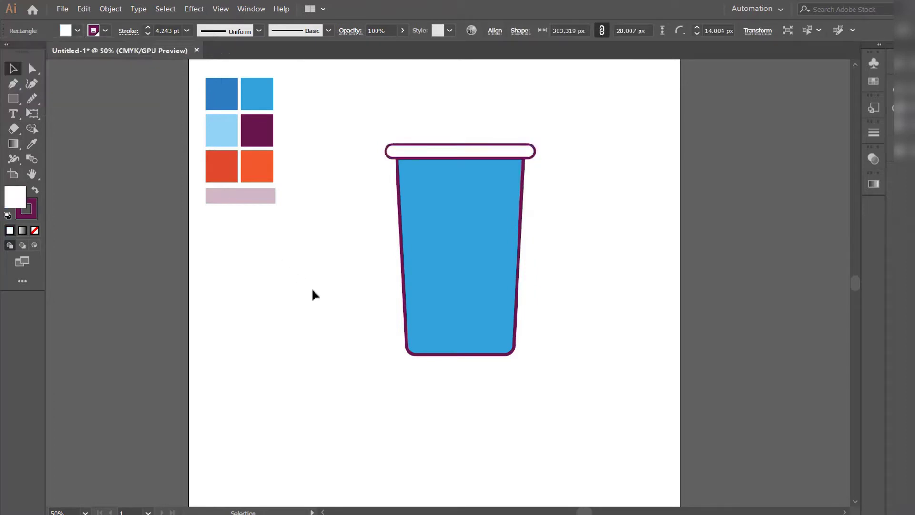
Draw a white rectangle about 241 by 96 px above the rim and round its corners fully into a pill shape
left_click(13, 99)
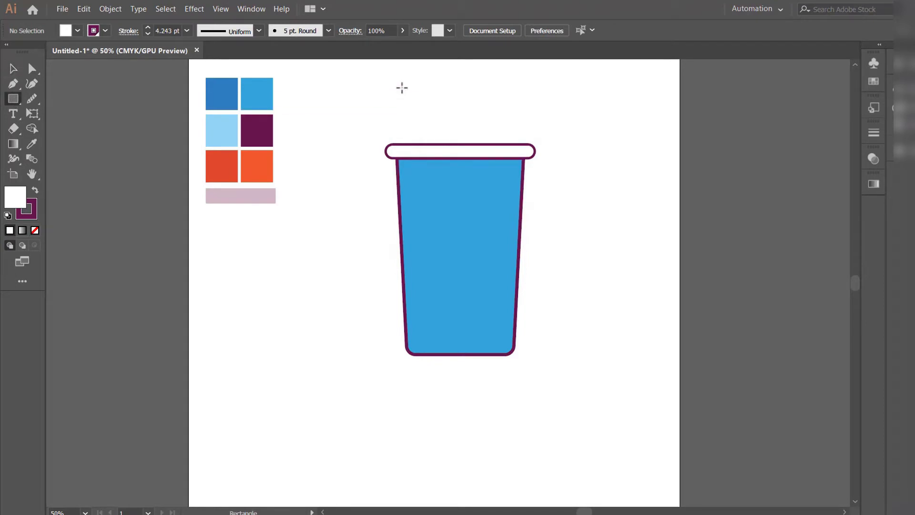
left_click_drag(402, 87, 521, 136)
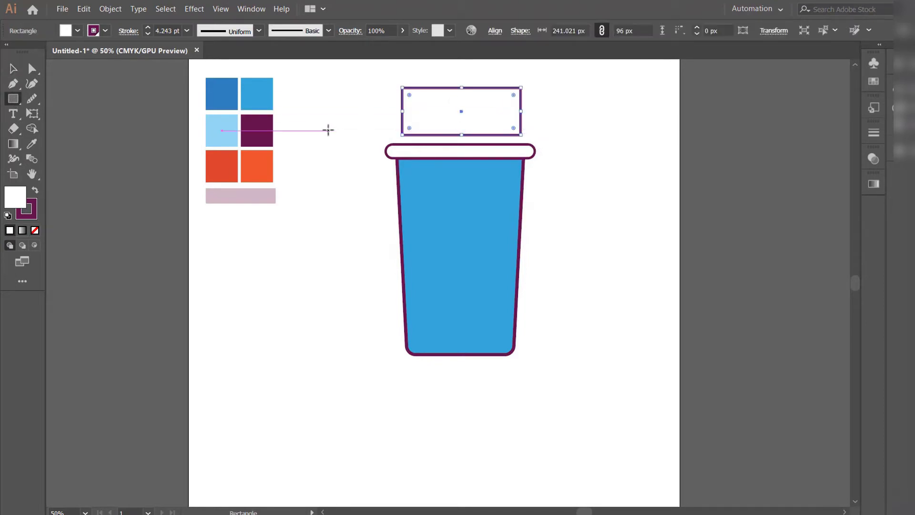
left_click(17, 71)
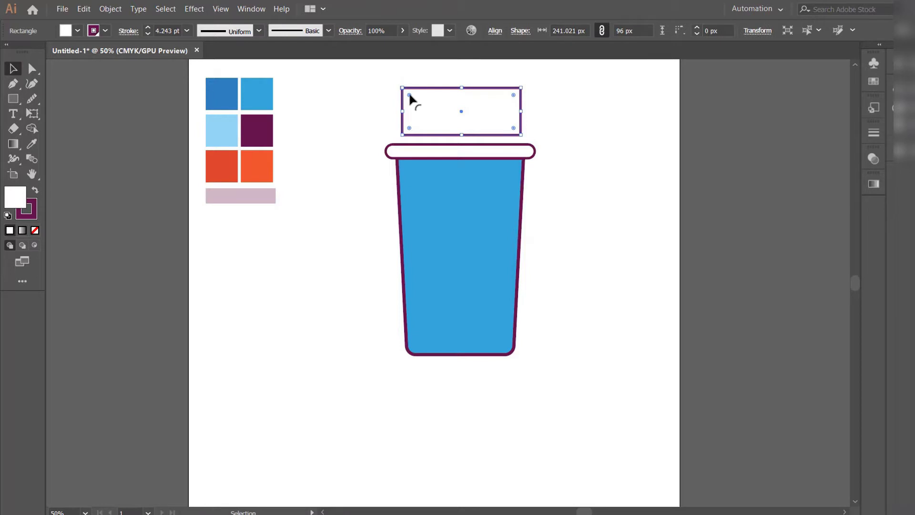
left_click_drag(410, 95, 431, 115)
left_click(354, 187)
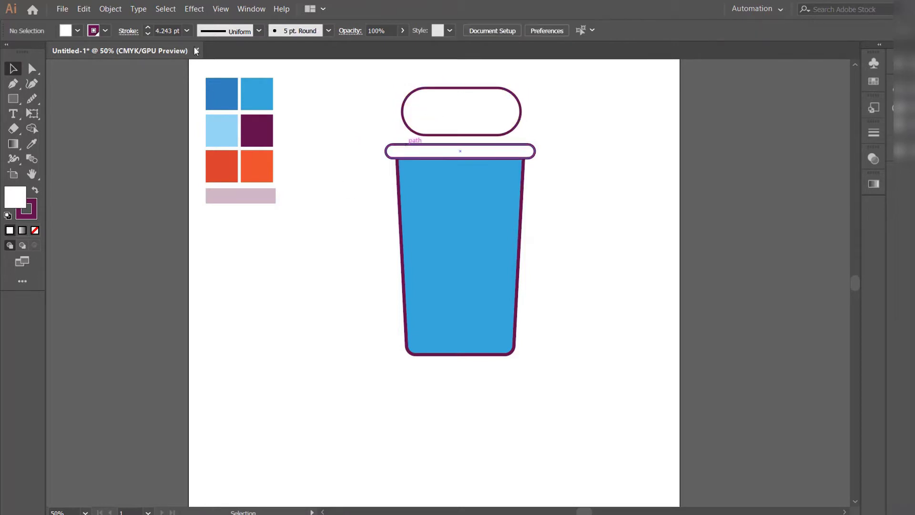
Delete the lower half of the pill shape above the rim, keeping its rounded upper half as the lid's dome
left_click(31, 68)
left_click_drag(390, 122, 544, 143)
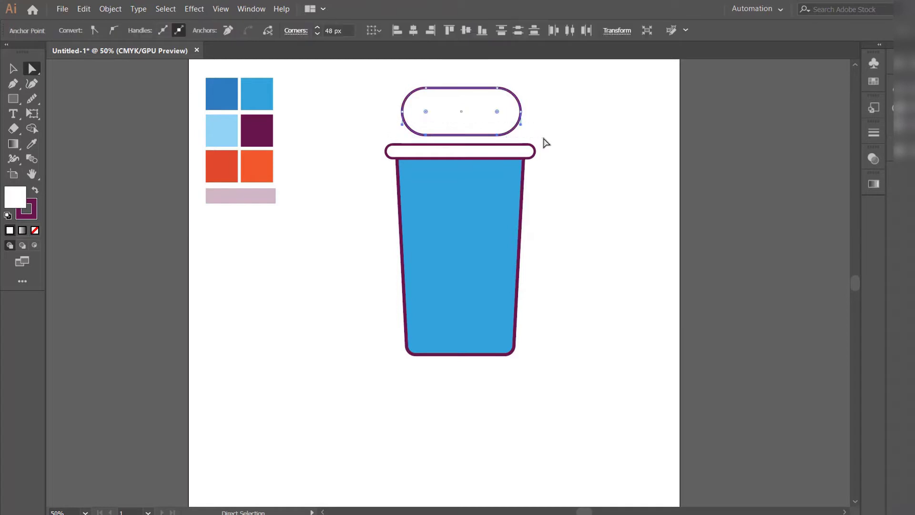
key("Delete")
left_click(13, 69)
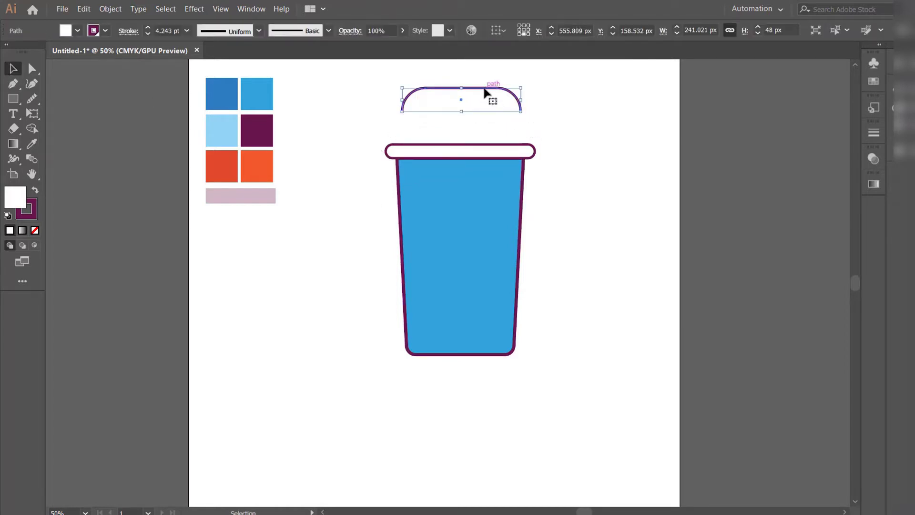
Move the dome down onto the rim, centred over the cup, and send it to the back
left_click_drag(485, 92, 481, 124)
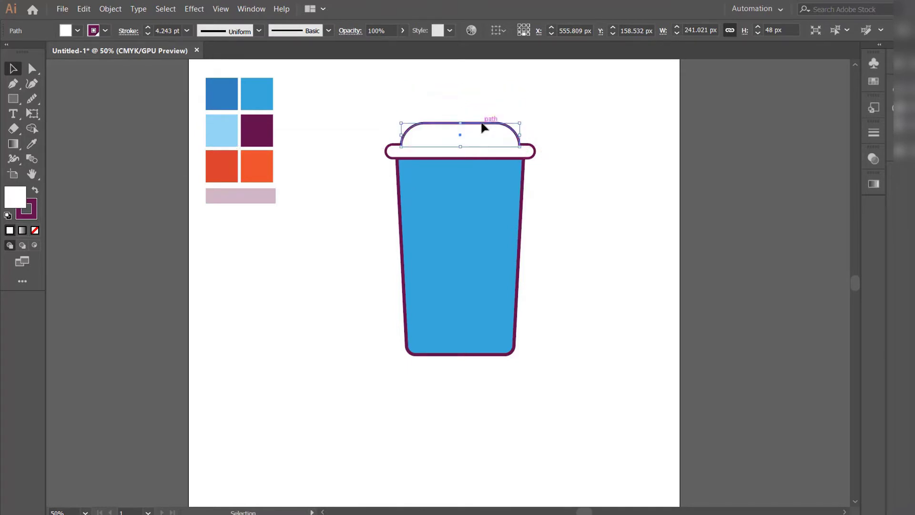
right_click(436, 97)
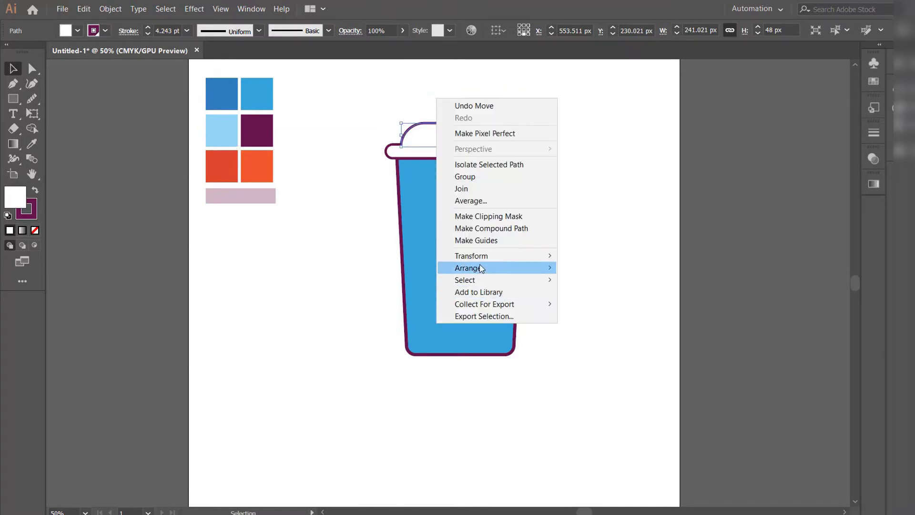
mouse_move(479, 265)
left_click(608, 301)
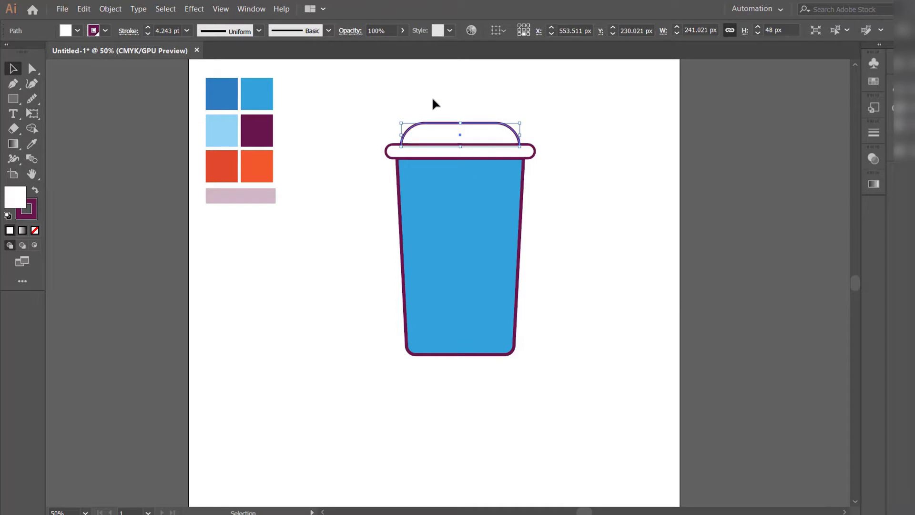
left_click_drag(433, 99, 562, 350)
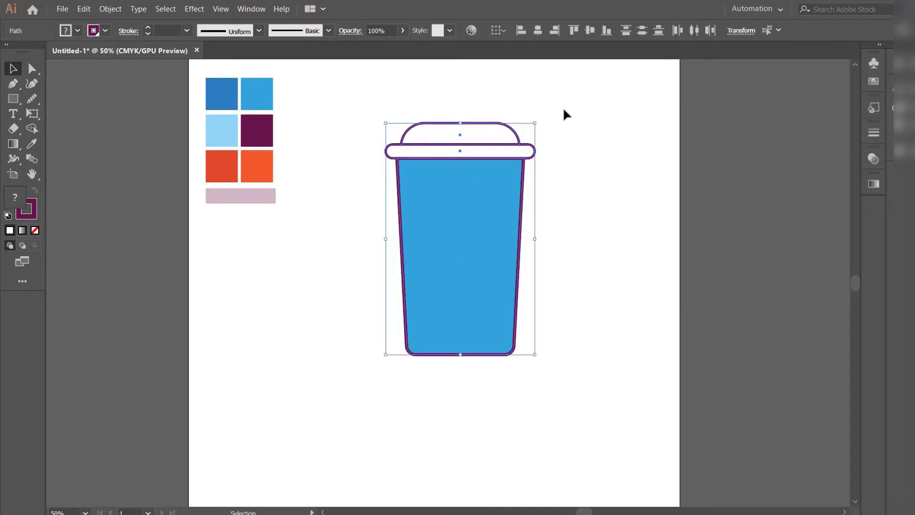
left_click(603, 191)
Draw a closed Pen tool shape over the dome's right part, curving from its top edge to the rim and extending past its right side
left_click(14, 85)
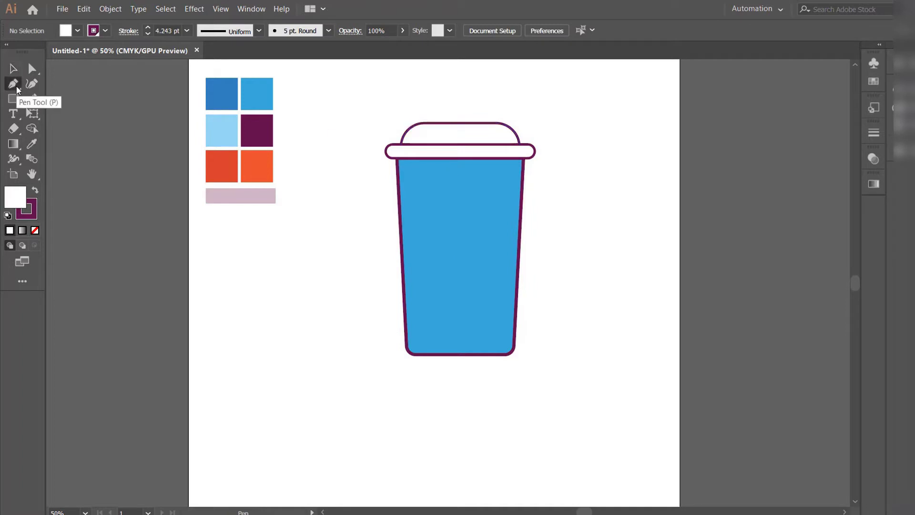
left_click(453, 123)
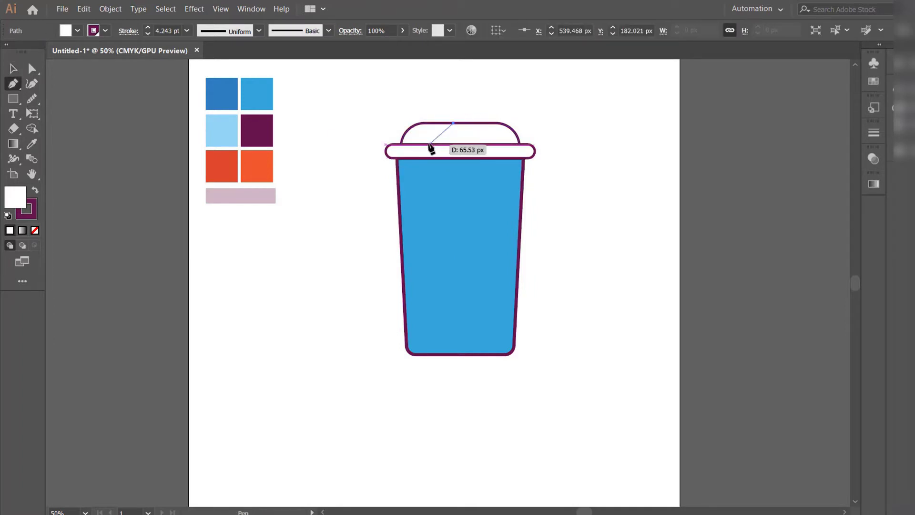
left_click_drag(429, 144, 407, 148)
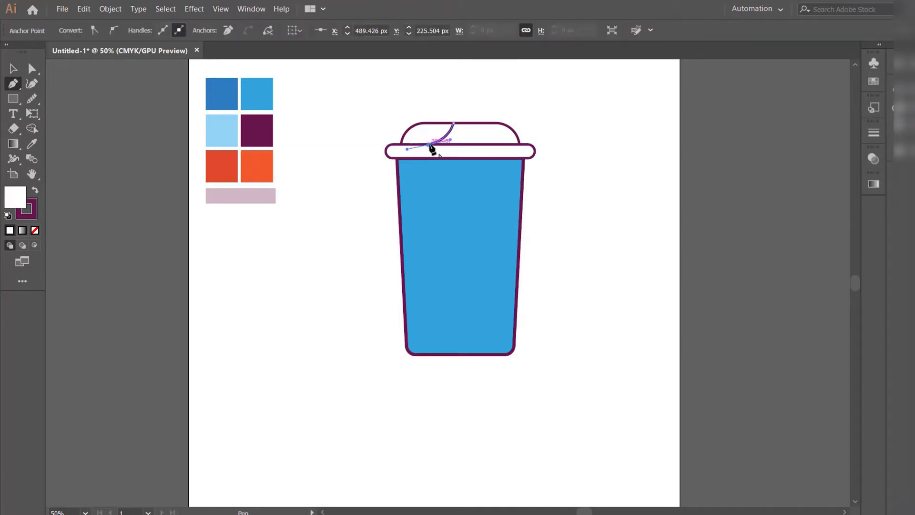
left_click(429, 146)
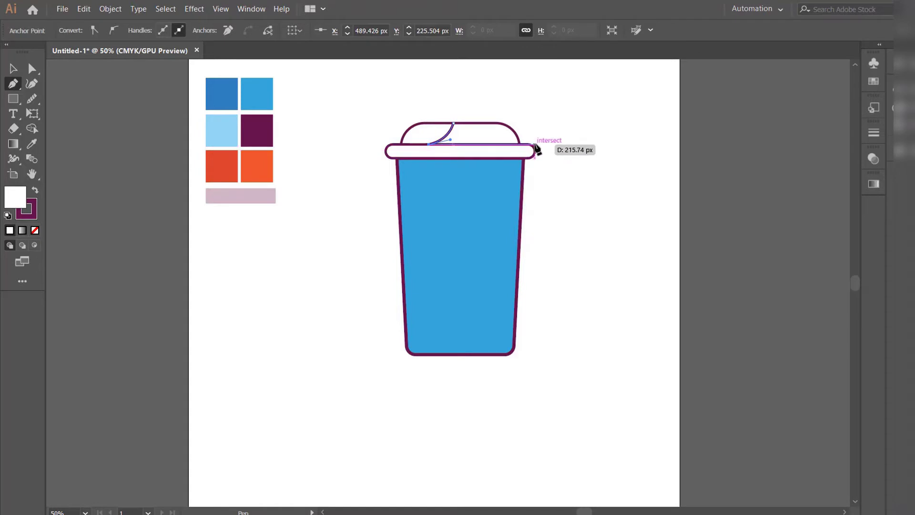
left_click(535, 144)
left_click(528, 112)
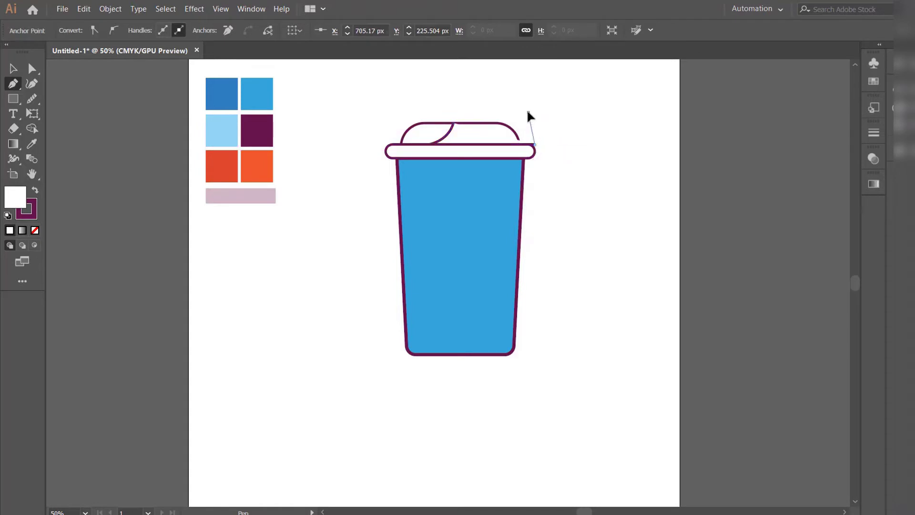
left_click(454, 123)
key("v")
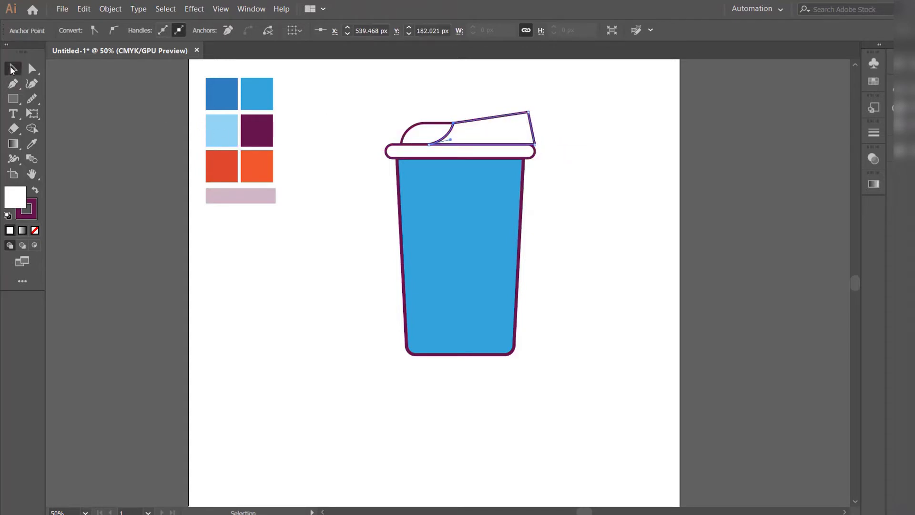
Fill the shape over the dome's right part with the pale mauve swatch's colour and no outline
left_click(31, 144)
left_click(242, 194)
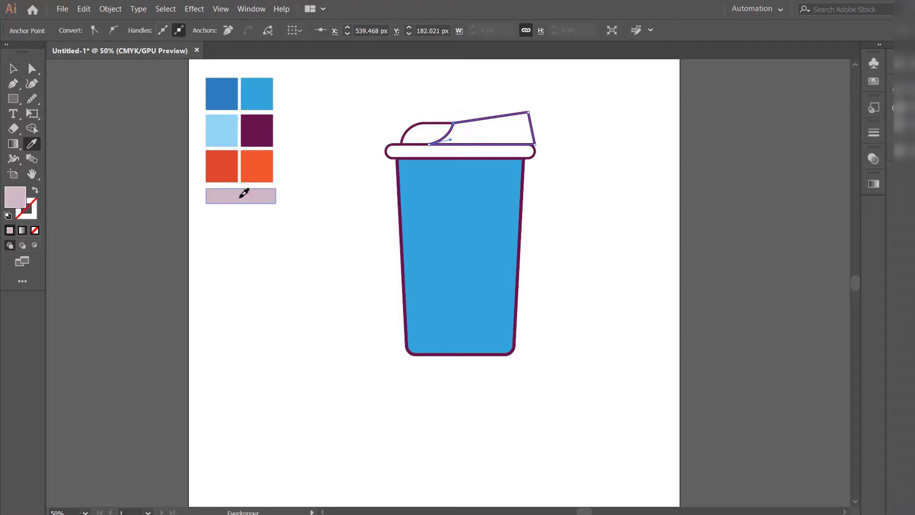
left_click(14, 72)
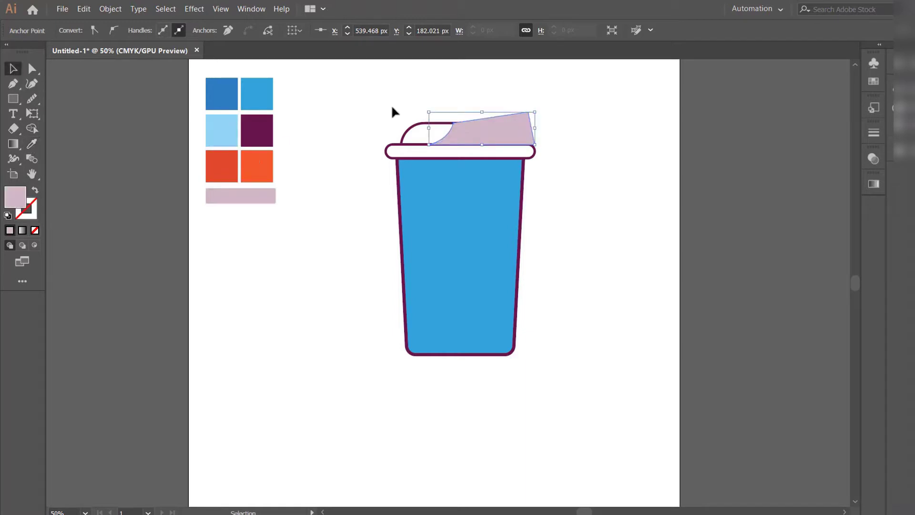
Trim off the part of the mauve shape that sticks out beyond the dome, using Shape Builder on both shapes
left_click(391, 106)
left_click(475, 132)
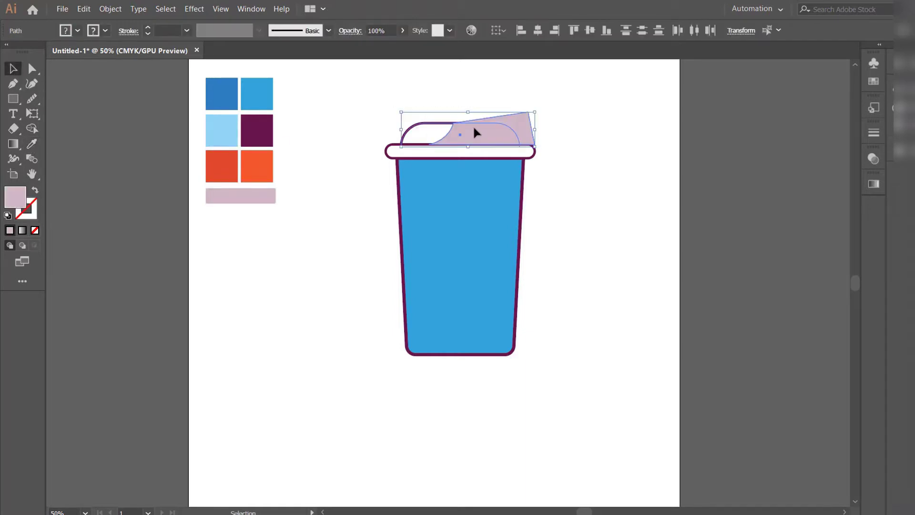
left_click(31, 129)
left_click(519, 120, "alt")
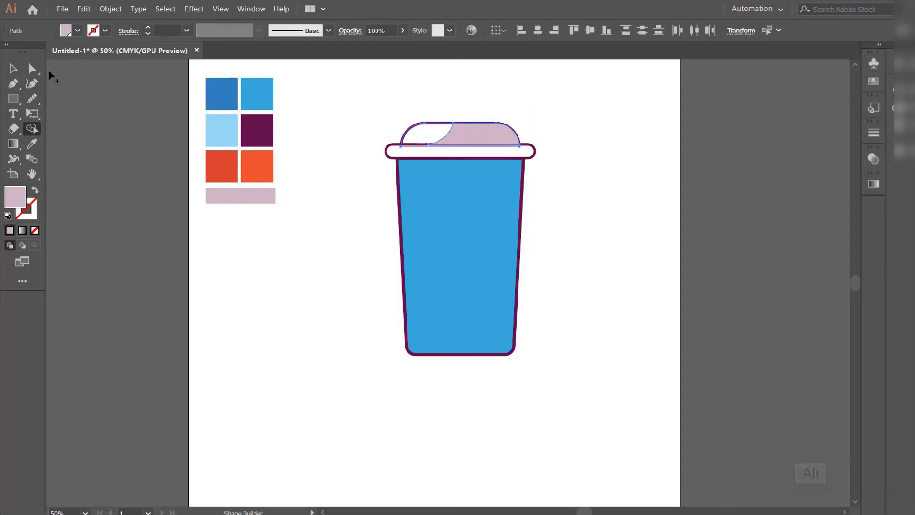
left_click(14, 68)
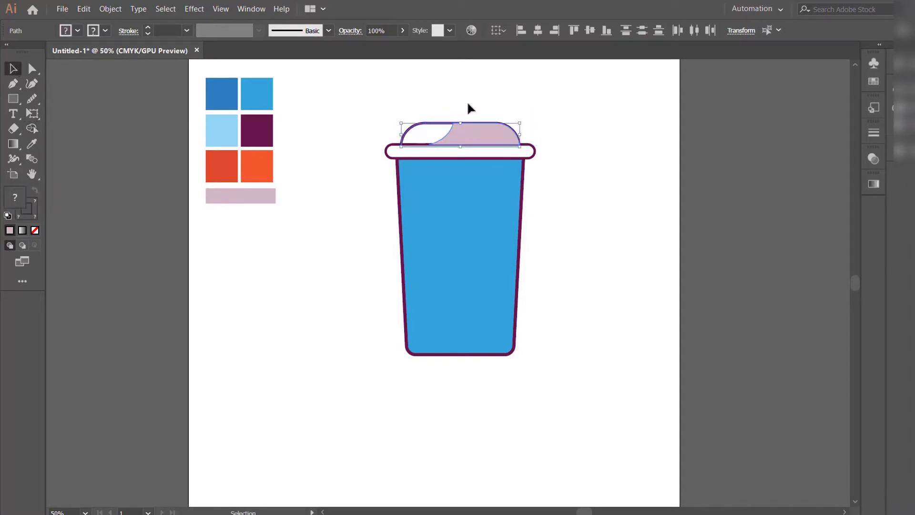
Paste a copy of the dome in place, bring it to the front and remove its fill so only the outline covers the shading
left_click(435, 128)
key("ctrl+c")
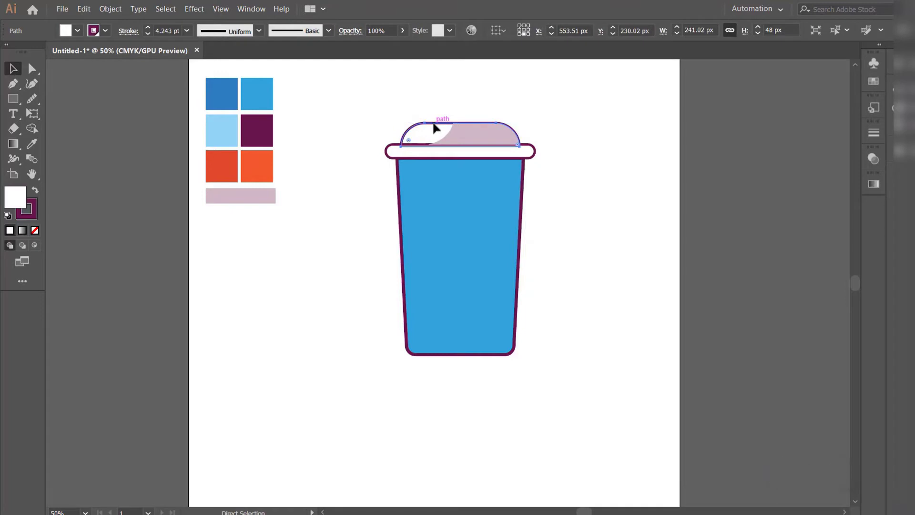
key("ctrl+f")
right_click(434, 127)
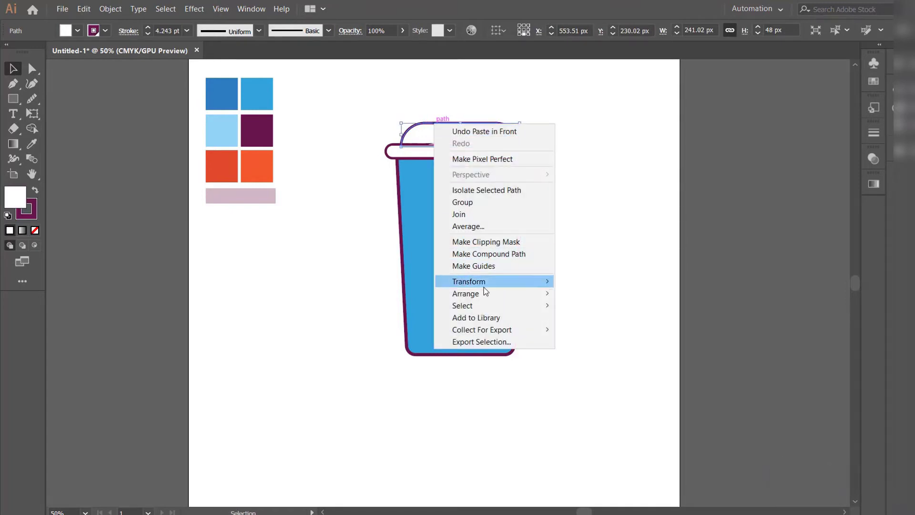
mouse_move(485, 293)
left_click(588, 294)
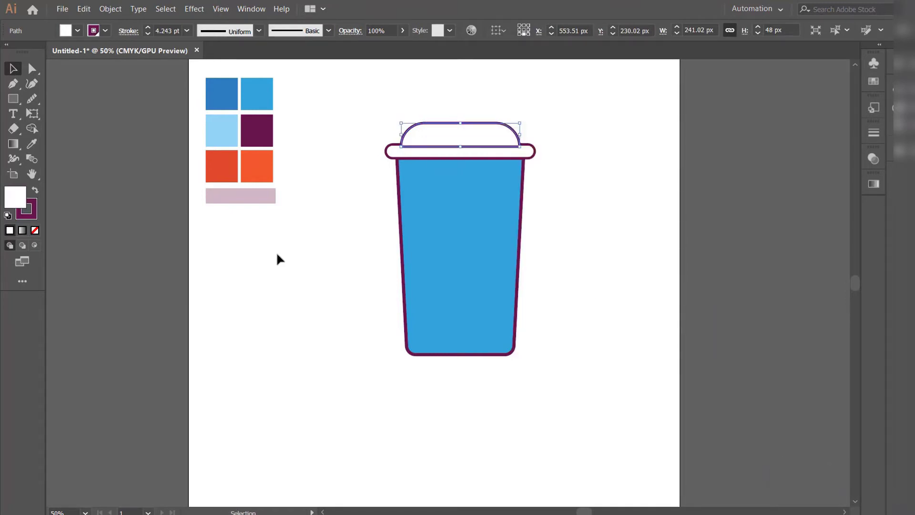
left_click(36, 230)
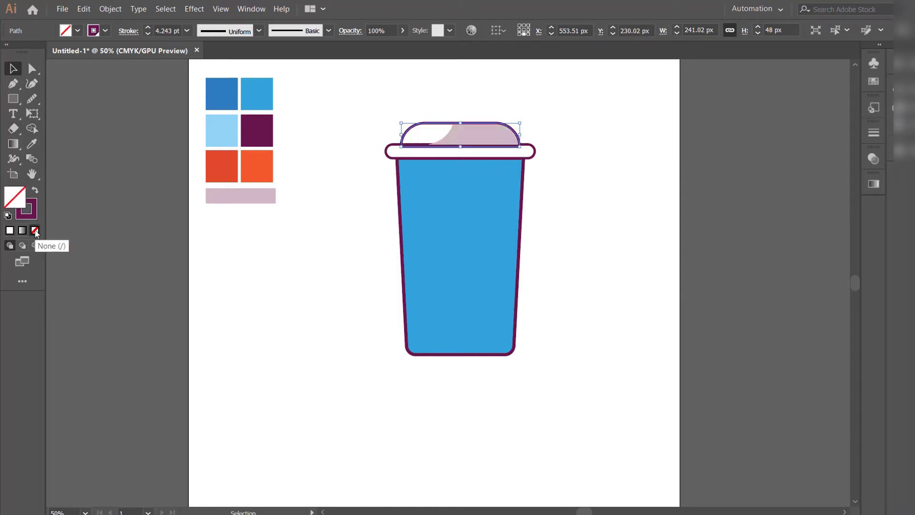
left_click(366, 182)
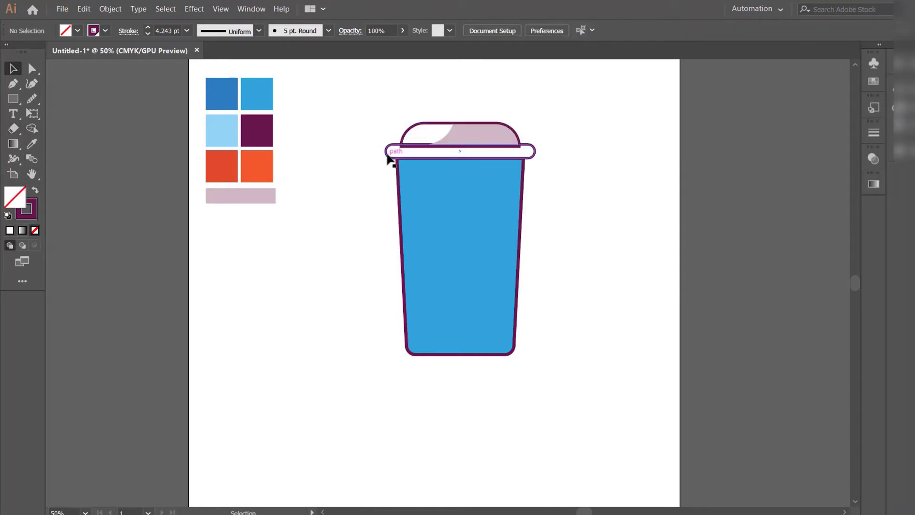
Bring the white rim to the front so it covers the dome's lower edge
right_click(388, 159)
mouse_move(458, 325)
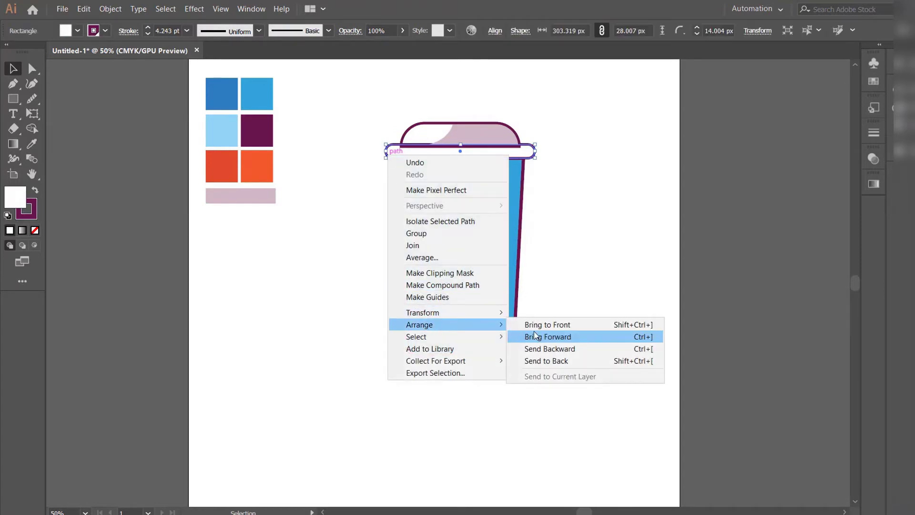
left_click(535, 336)
left_click(384, 399)
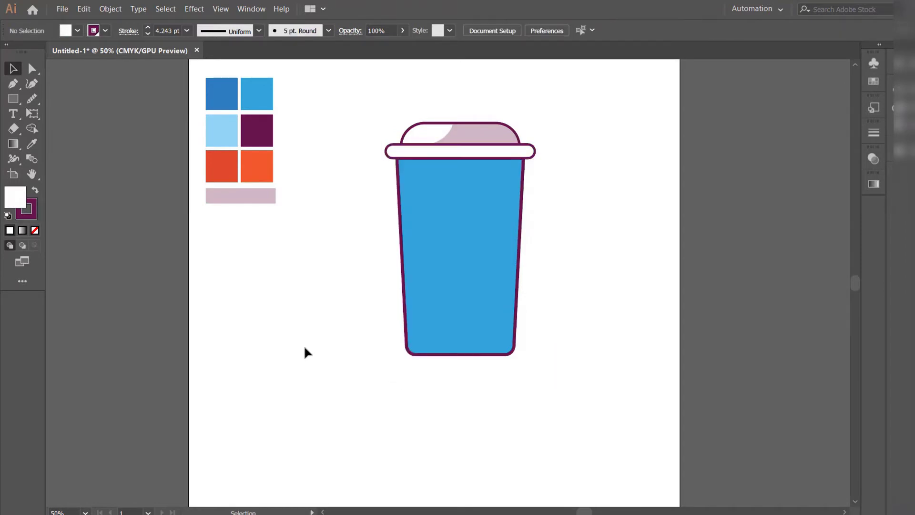
Draw a closed Pen tool shape over the rim, curving down near its left end and extending past its right end
left_click(19, 88)
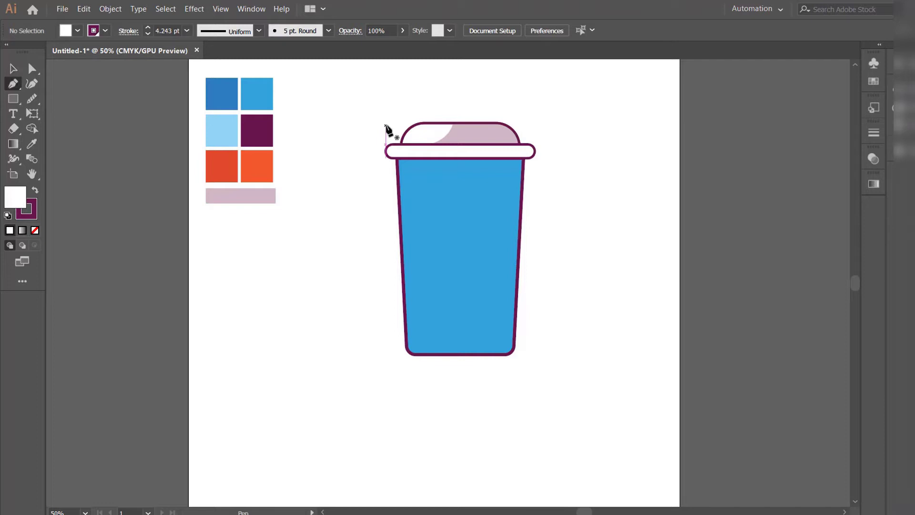
left_click(418, 145)
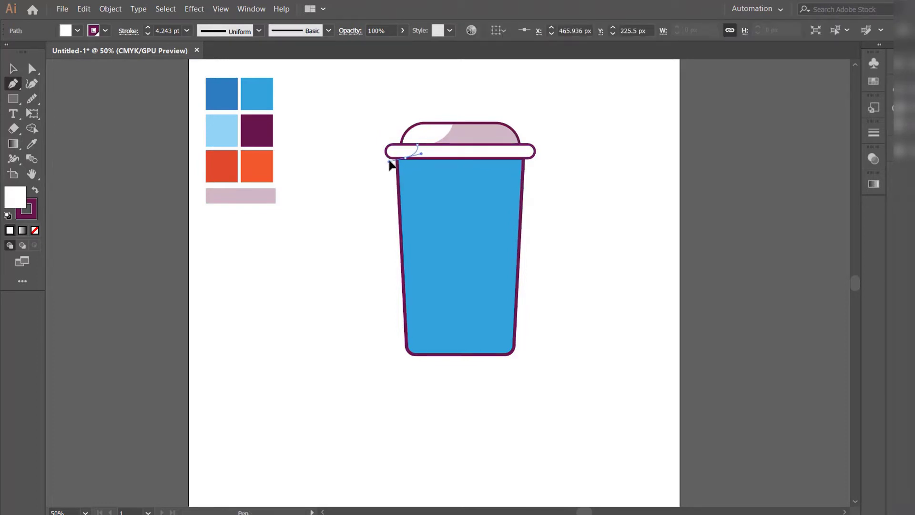
left_click_drag(402, 158, 413, 157)
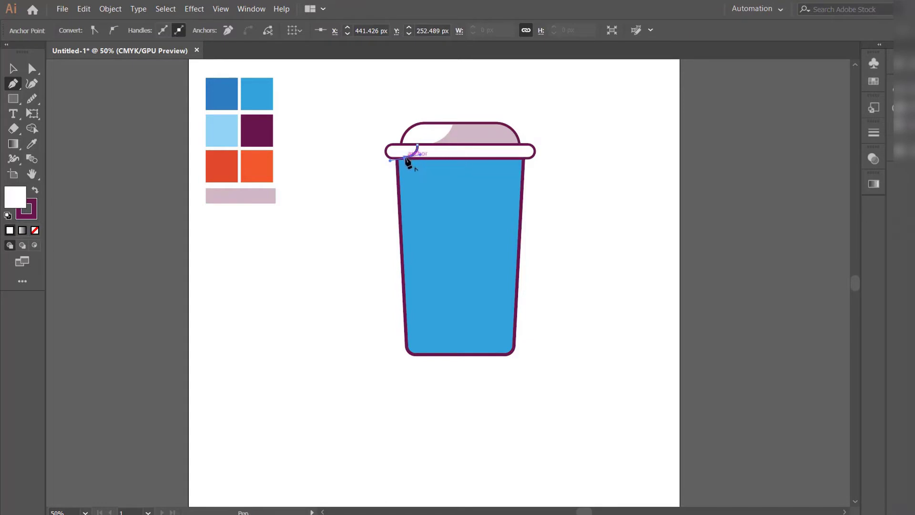
left_click_drag(573, 158, 569, 148)
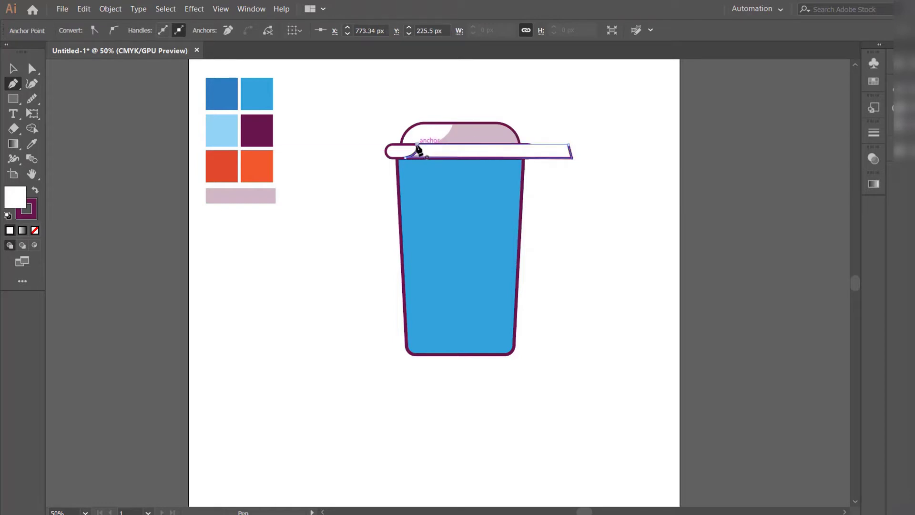
left_click(417, 150)
left_click(13, 69)
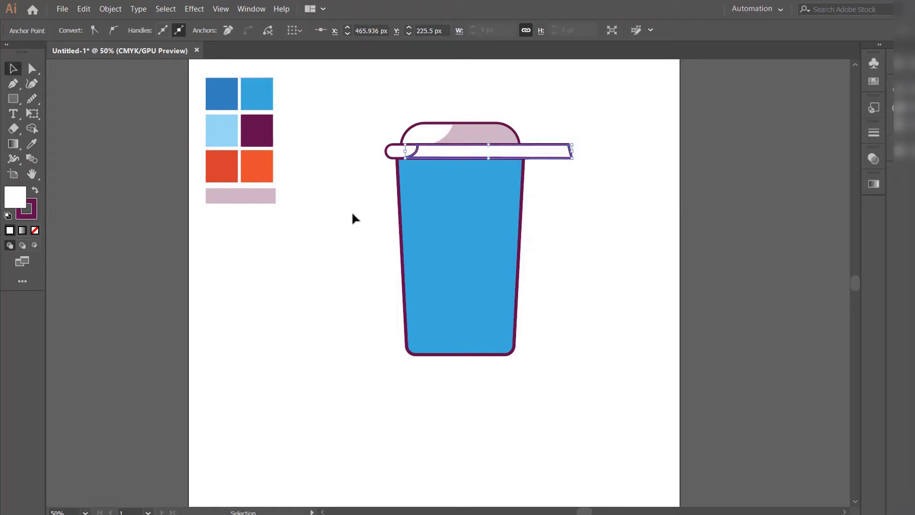
Select the rim with the new shape and remove the part extending past the rim's right end with Shape Builder
left_click(346, 164)
left_click(391, 152)
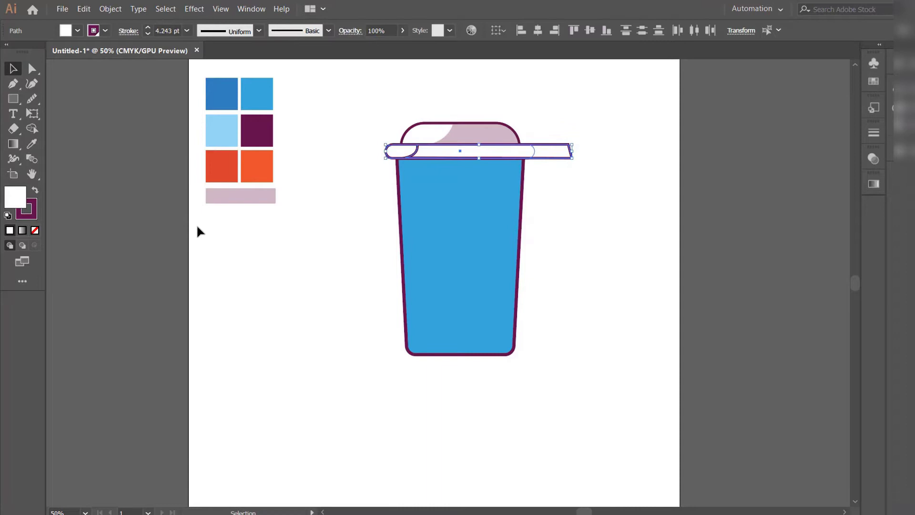
left_click(32, 128)
left_click(549, 151, "alt")
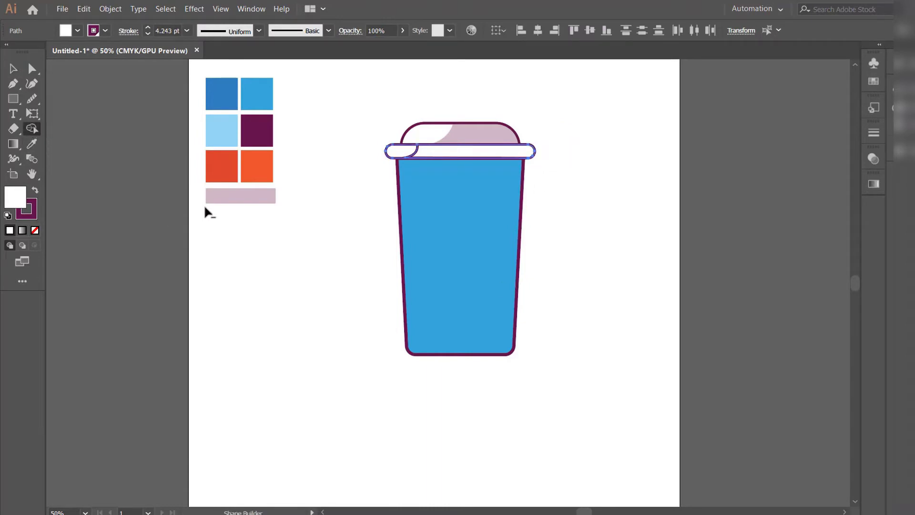
left_click(13, 69)
left_click(603, 179)
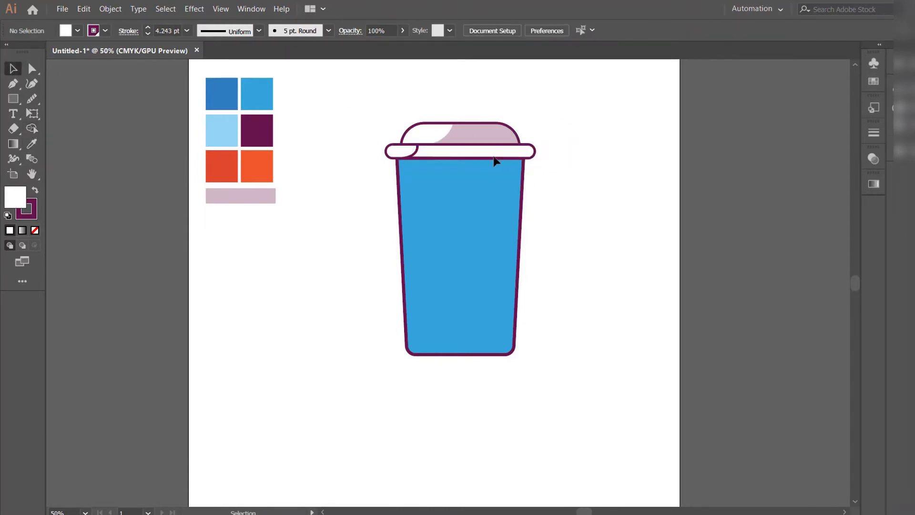
Give the trimmed rim shape the same mauve fill and no outline as the dome's shading
left_click(484, 153)
left_click(32, 145)
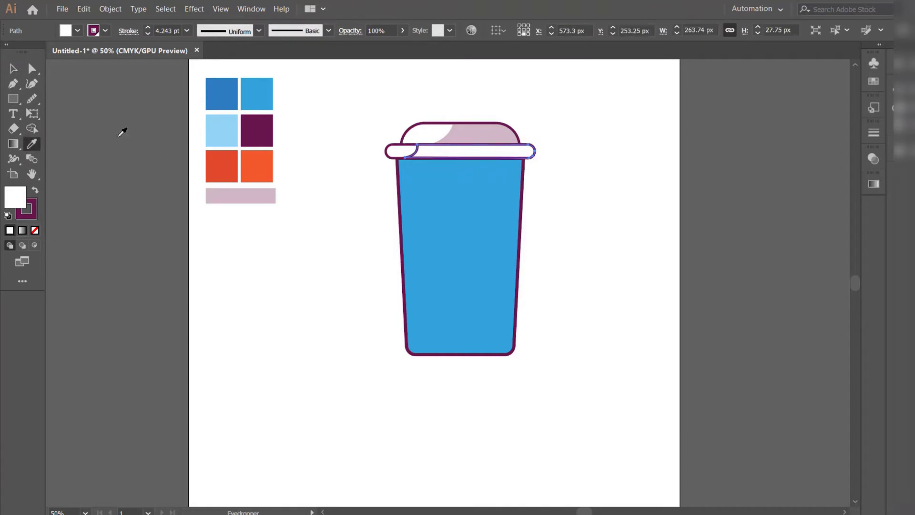
left_click(472, 125)
left_click(13, 69)
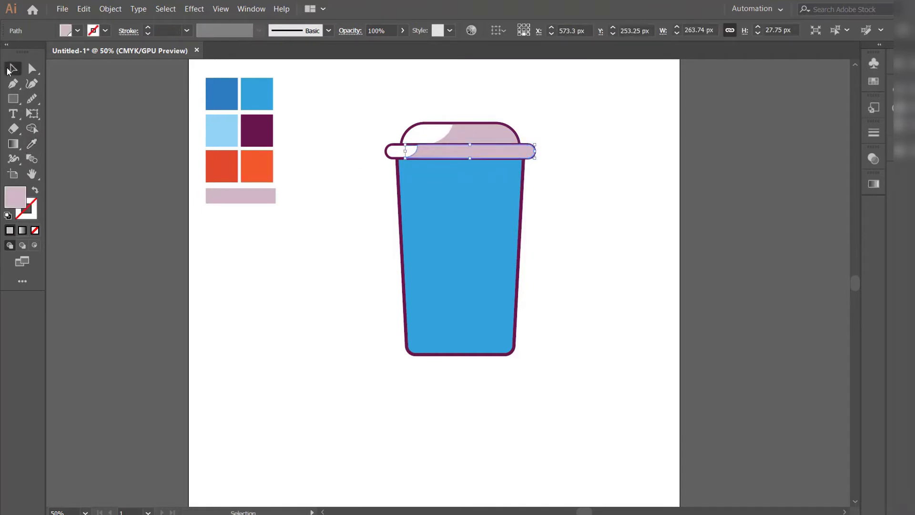
left_click(226, 251)
Remove the fill from the rim's outlined path and bring it to the front, over its mauve shading
left_click(390, 158)
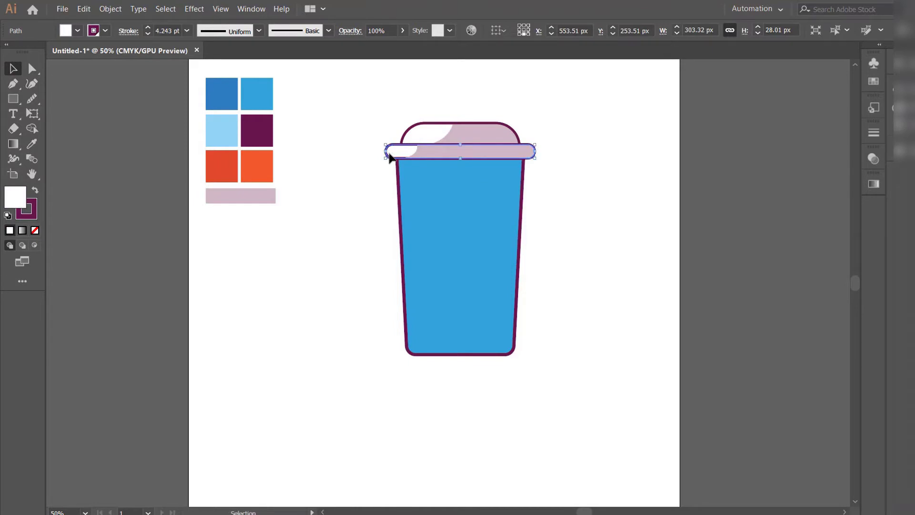
left_click(35, 231)
right_click(344, 193)
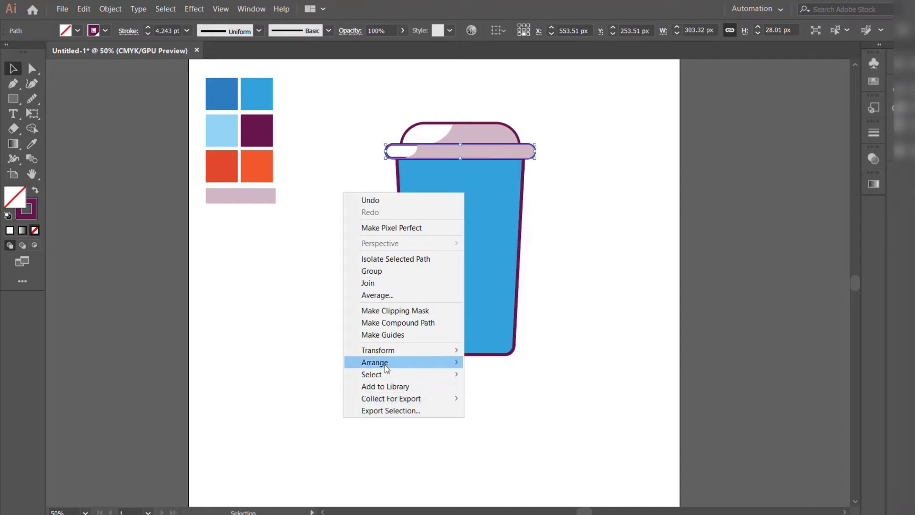
mouse_move(385, 365)
left_click(498, 365)
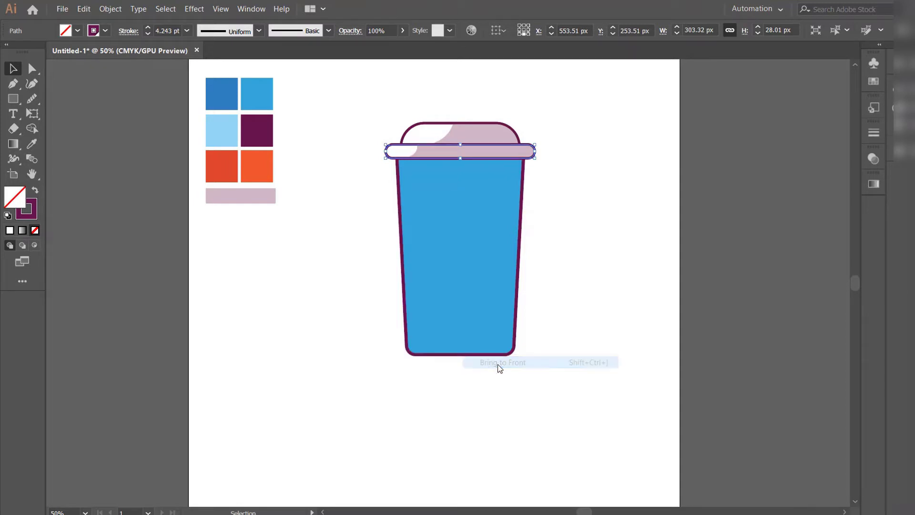
left_click(332, 279)
Draw a closed Pen tool shape over the cup body, curving inward from below the rim to the lower left and extending past the bottom and right side
left_click(13, 84)
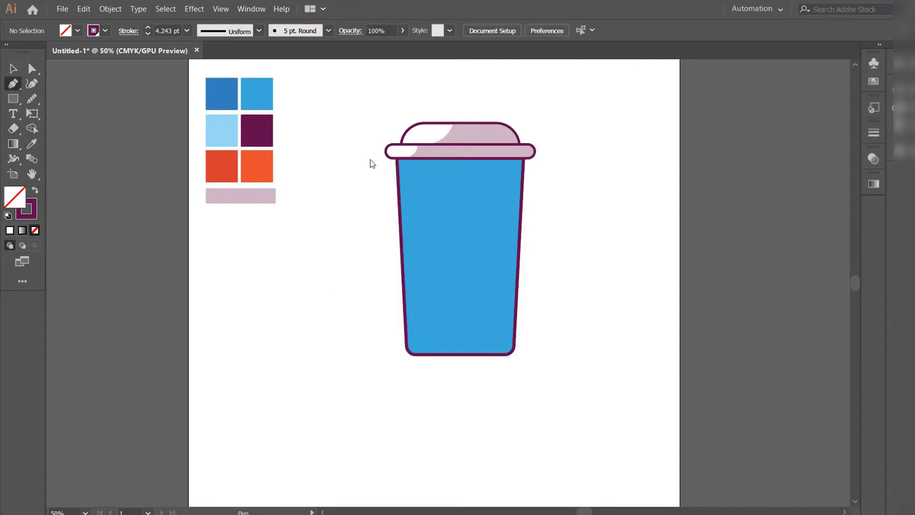
left_click(428, 158)
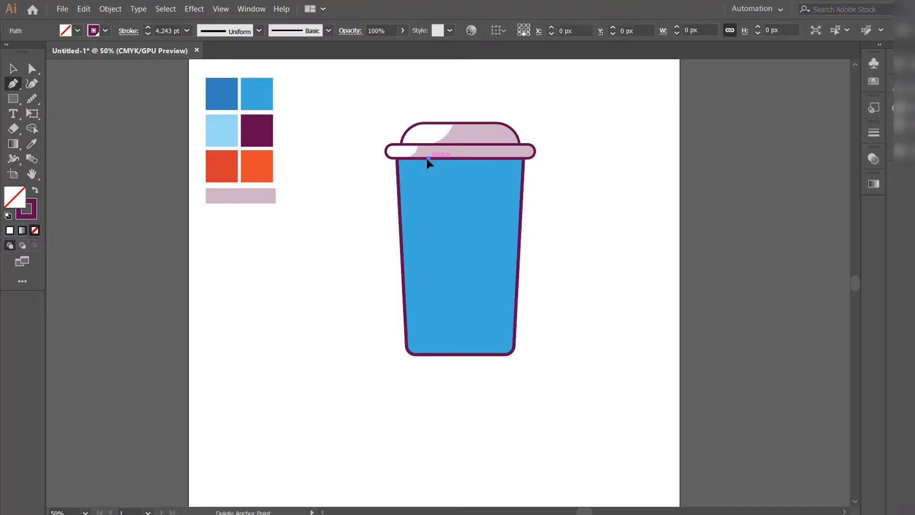
left_click(428, 170)
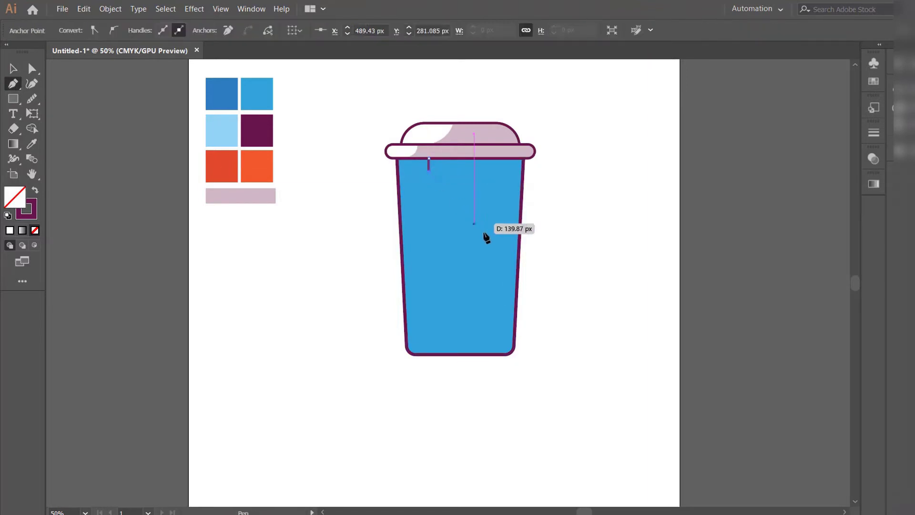
left_click(477, 257)
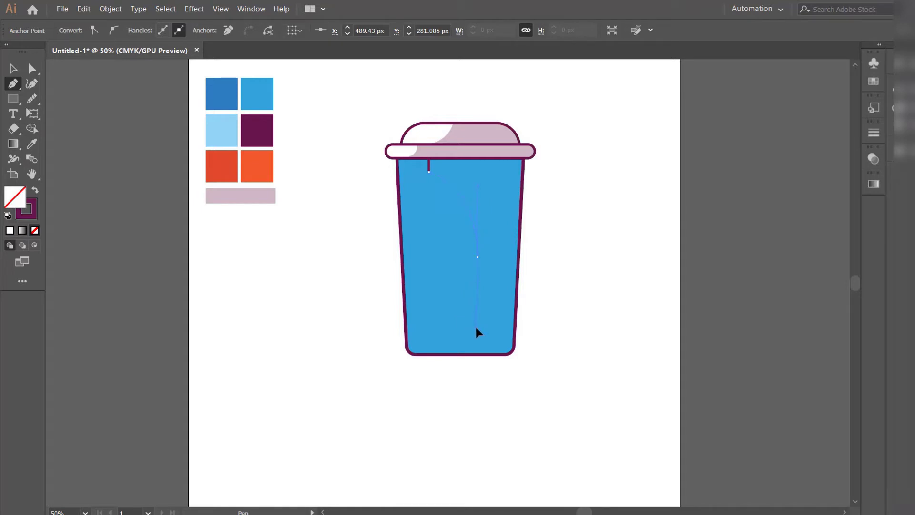
left_click_drag(474, 329, 475, 330)
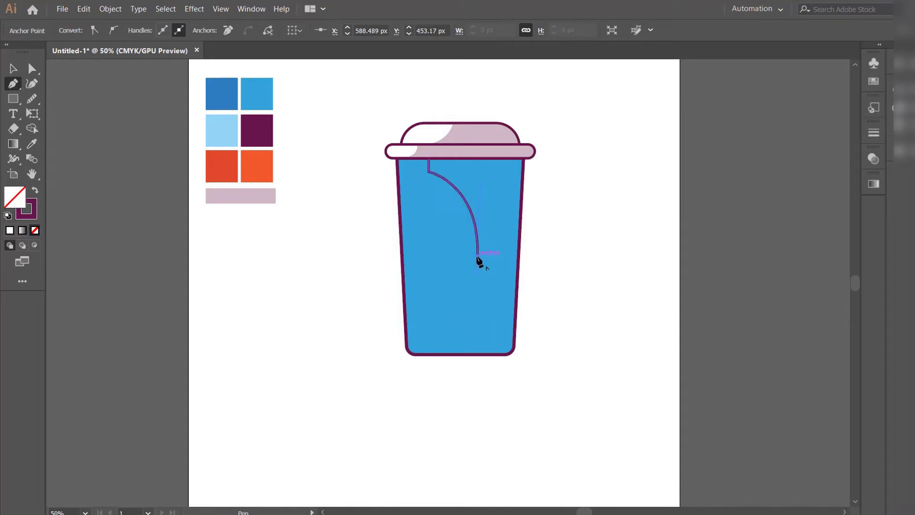
left_click(417, 338)
left_click_drag(360, 354, 359, 354)
left_click(386, 345)
left_click(410, 374)
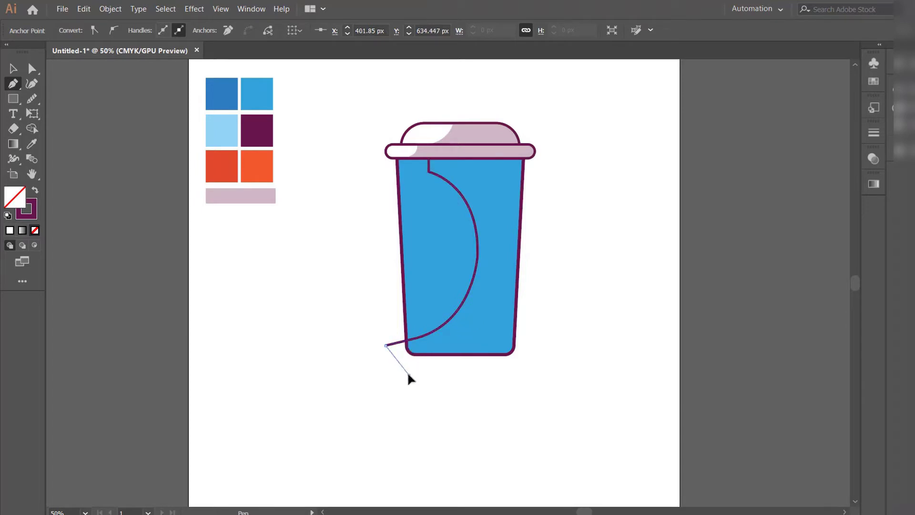
left_click(535, 375)
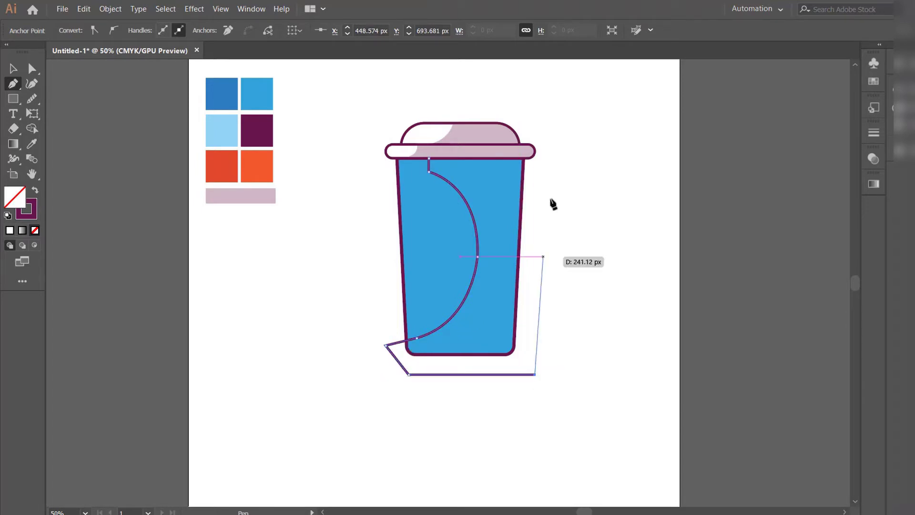
left_click(543, 158)
left_click(429, 159)
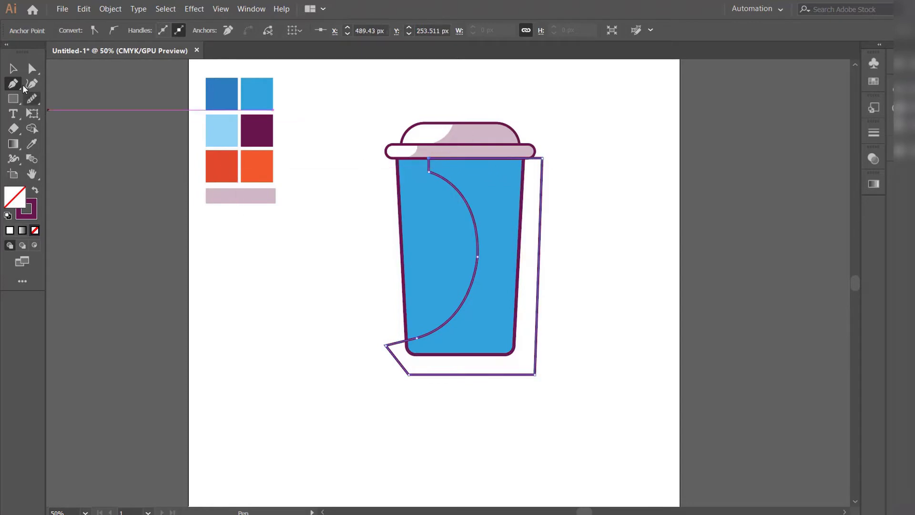
Fill the shape over the cup body with the dark blue swatch's colour and no outline
left_click(32, 144)
left_click(221, 99)
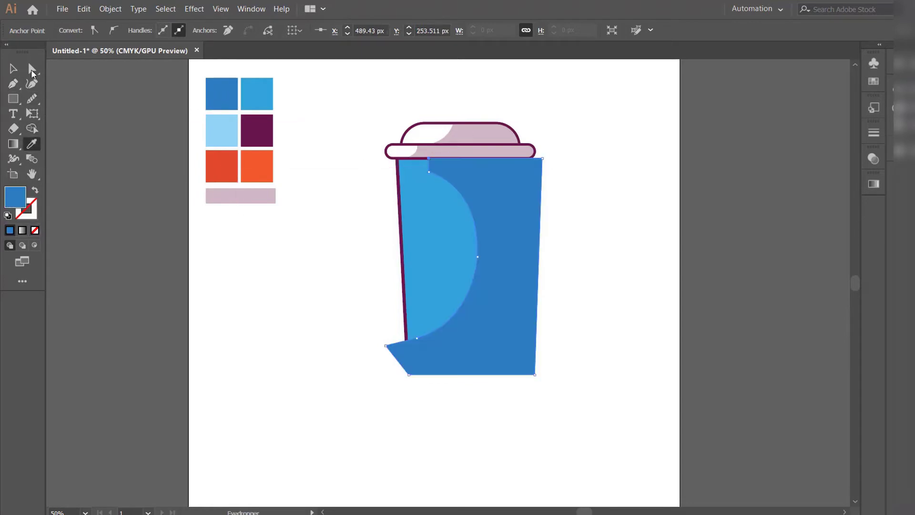
key("v")
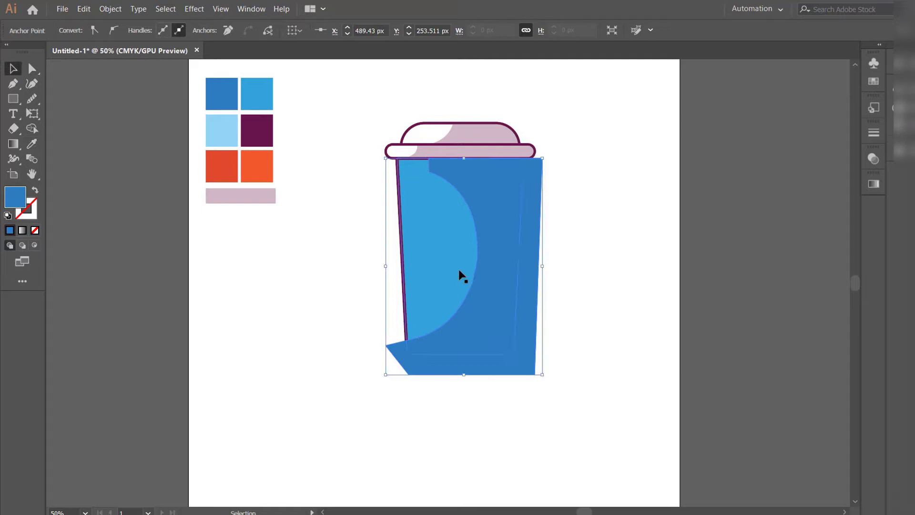
Trim the dark blue shape to the cup body's outline with Shape Builder, removing everything outside the body
left_click(370, 270)
left_click(504, 220)
left_click(441, 226, "shift")
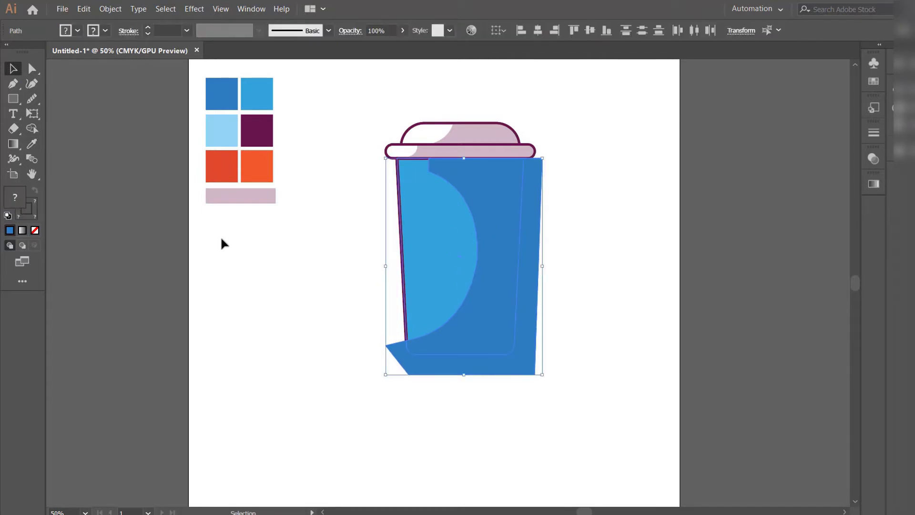
left_click(32, 128)
mouse_move(386, 342)
left_mouse_down()
mouse_move(543, 326)
mouse_move(527, 331)
left_mouse_up()
left_click(13, 69)
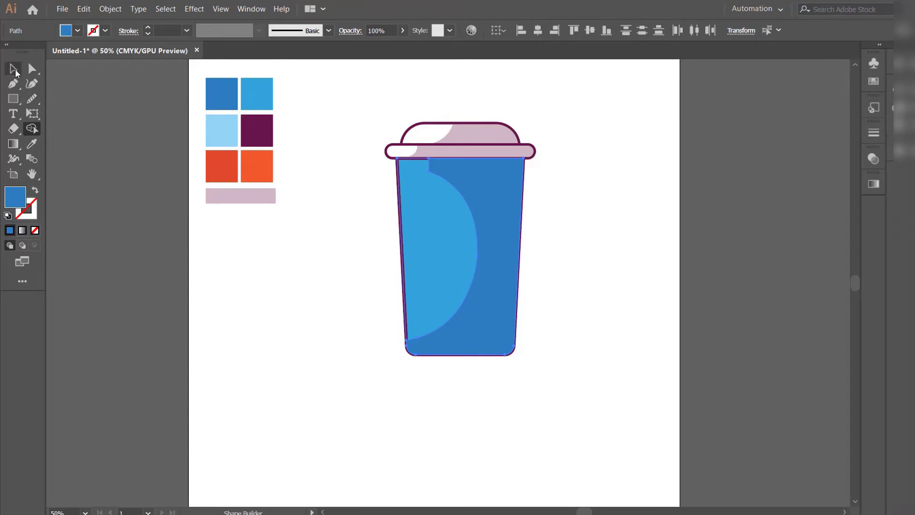
left_click(308, 315)
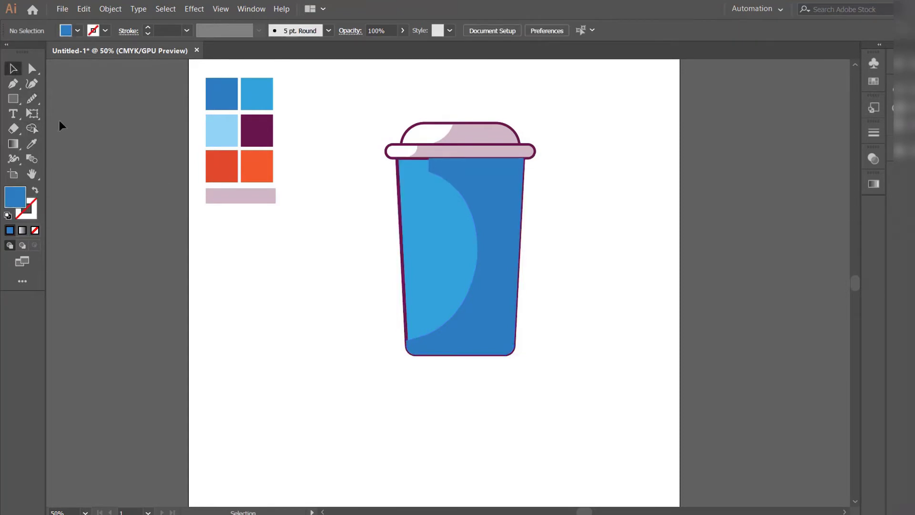
Draw a closed Pen tool highlight strip along the cup body's left edge, with a small rounded bump midway and a curved lower end
left_click(399, 179)
left_click(411, 180)
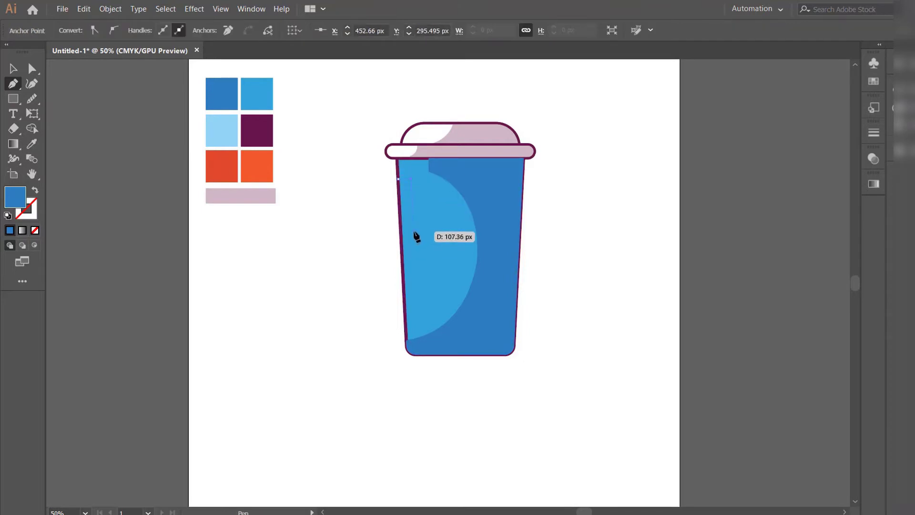
left_click_drag(414, 232, 415, 252)
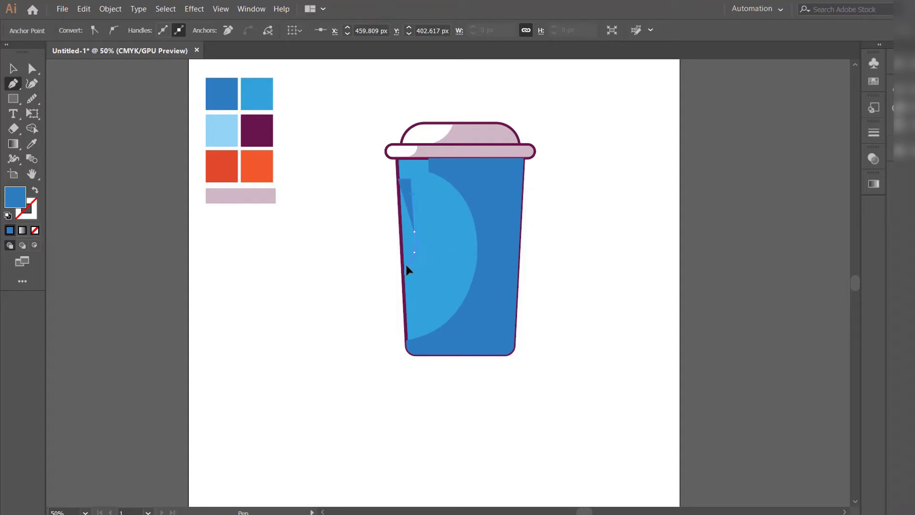
left_click(402, 261)
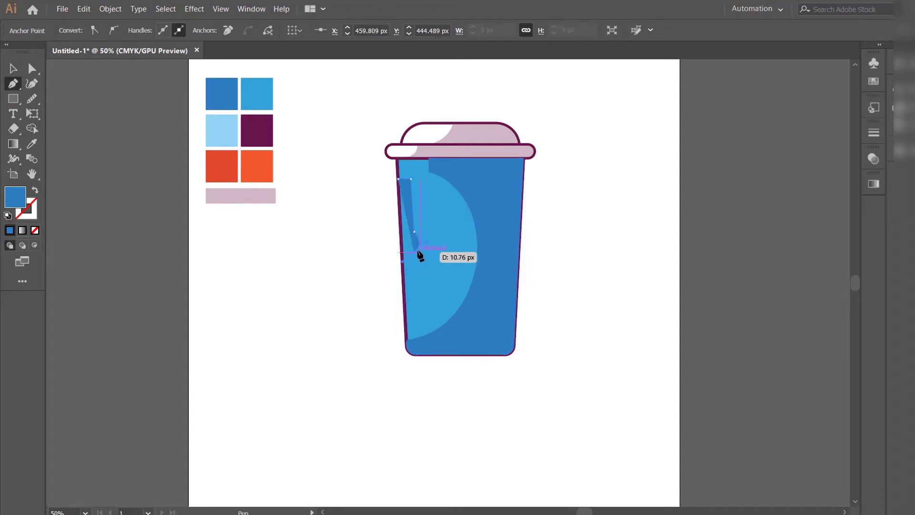
left_click(416, 289)
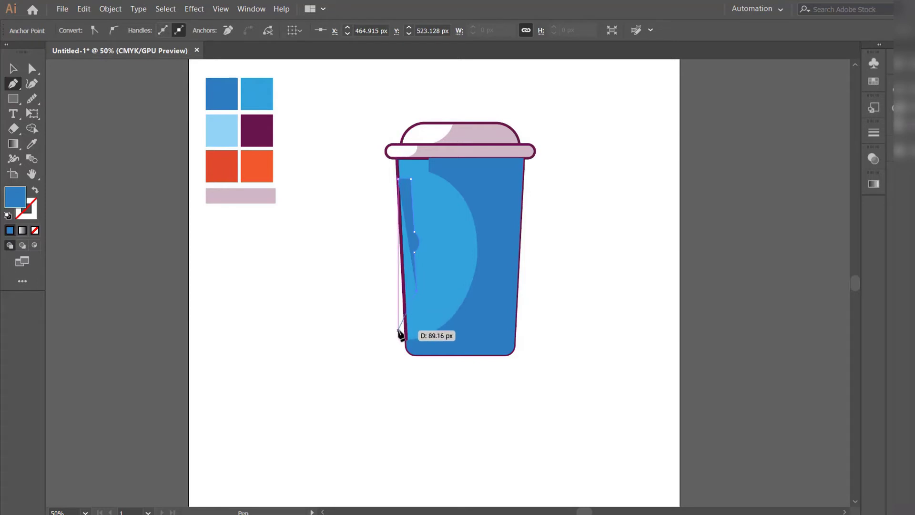
left_click_drag(398, 330, 375, 341)
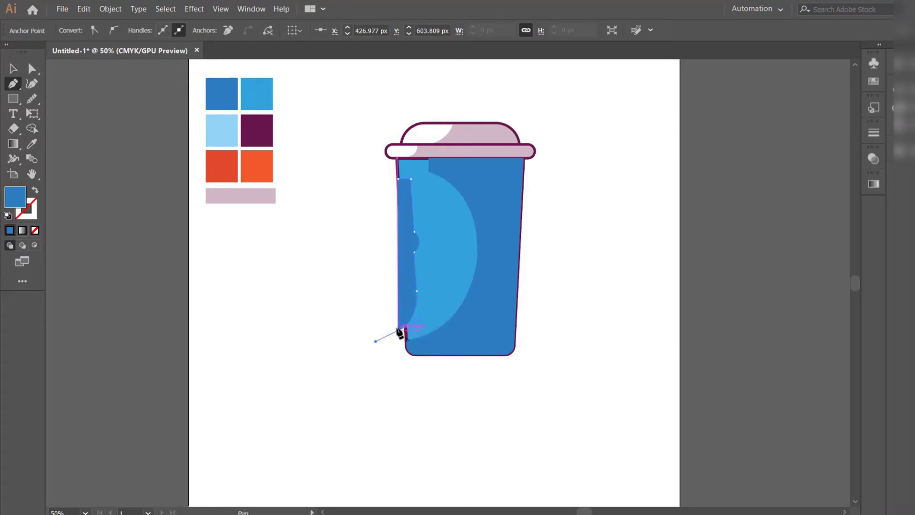
left_click(390, 180)
left_click(399, 179)
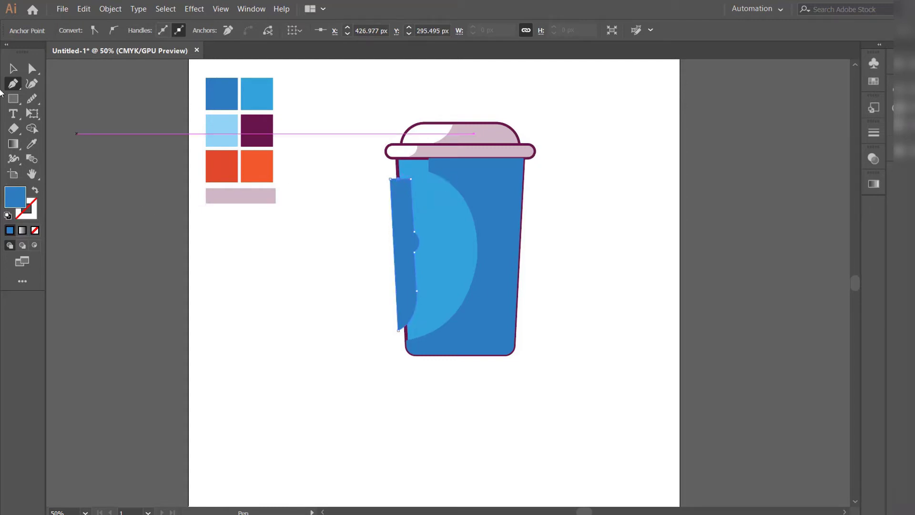
Remove the part of the highlight strip lying outside the cup body with Shape Builder
left_click(13, 68)
left_click(340, 242)
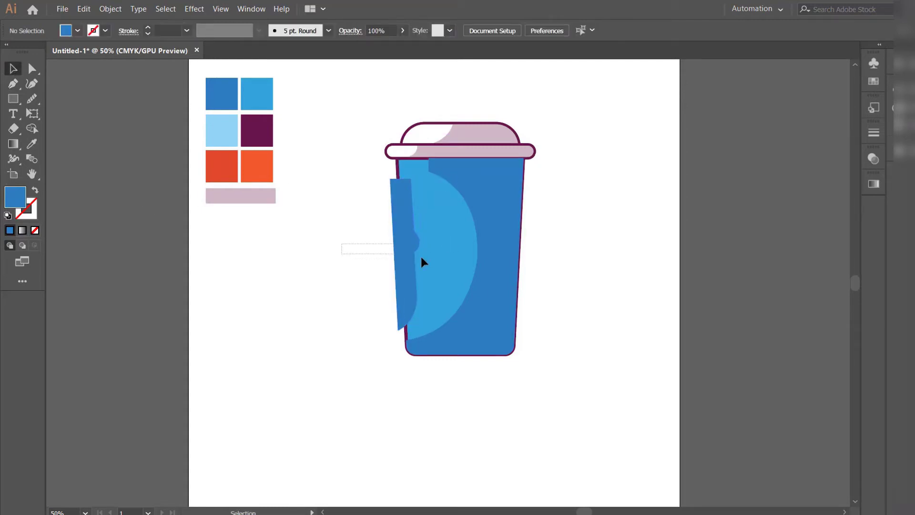
left_click(421, 256)
left_click(32, 131)
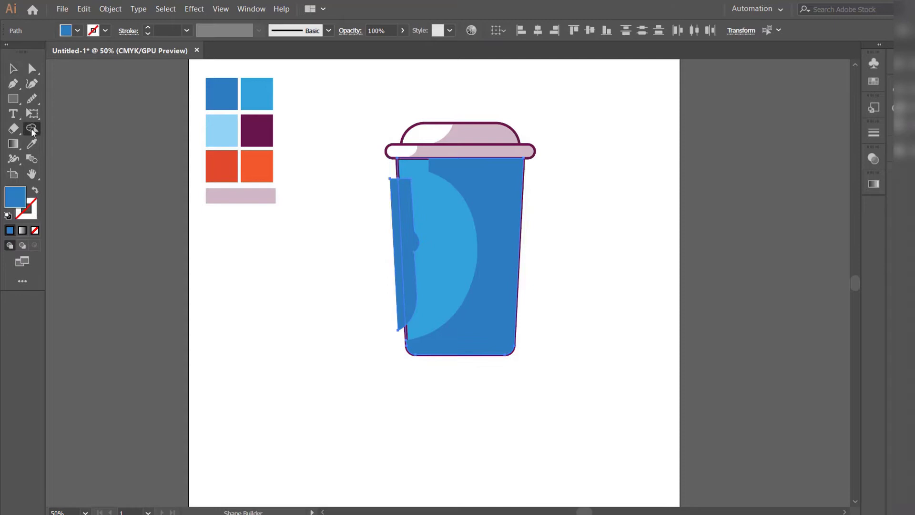
left_click(397, 263, "alt")
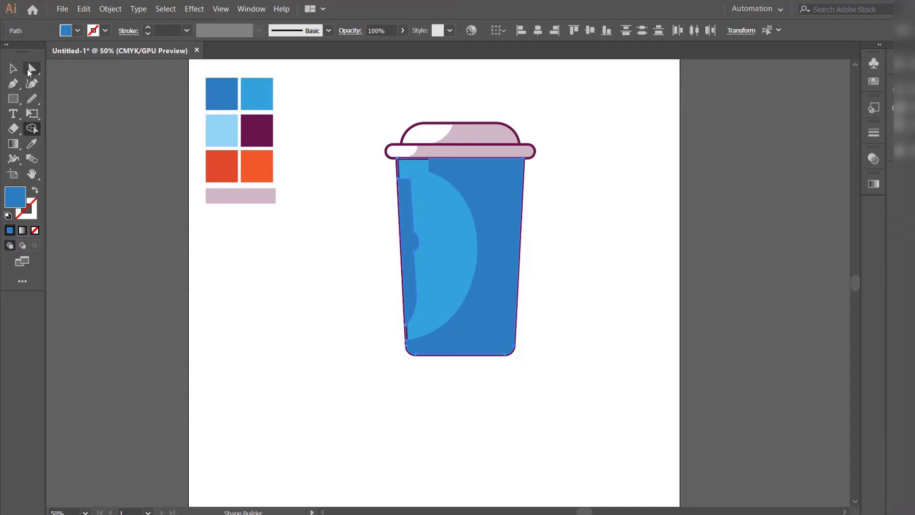
Fill the trimmed highlight strip with the light blue swatch's colour and no outline
left_click(13, 69)
left_click(410, 252)
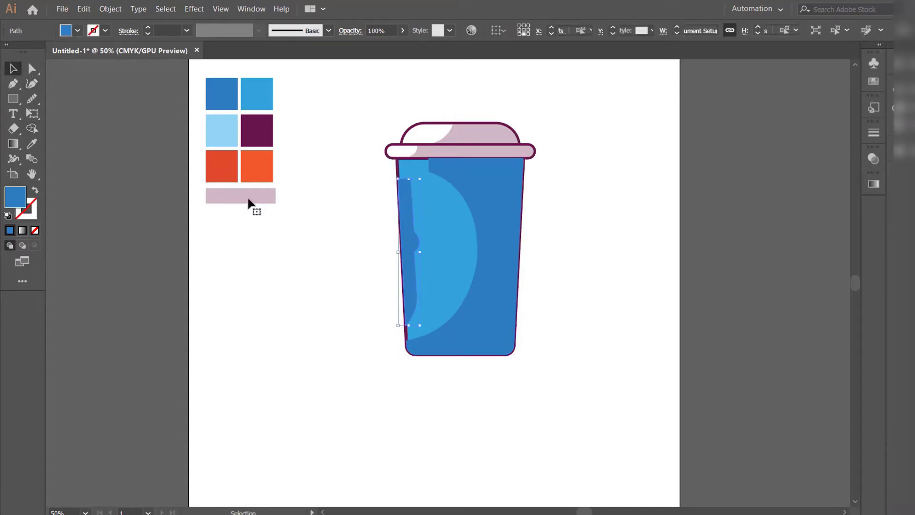
left_click(32, 143)
left_click(217, 140)
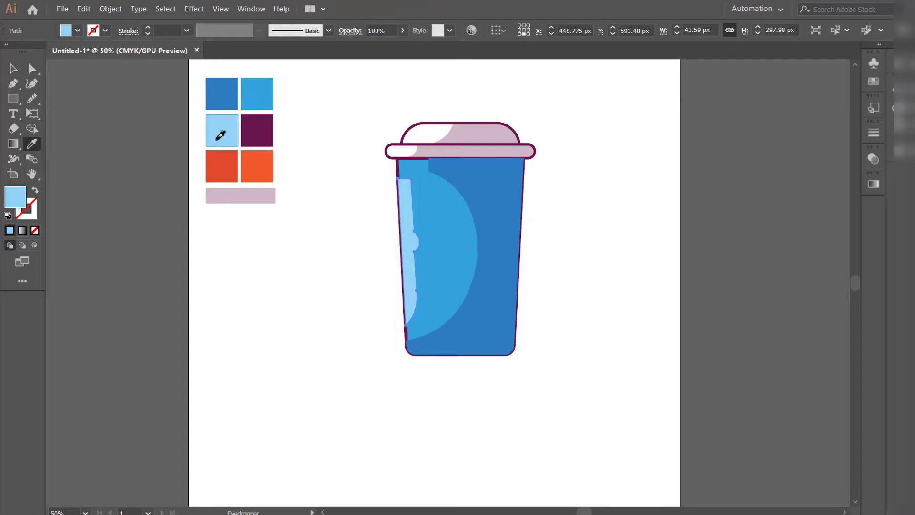
left_click(13, 70)
left_click(324, 283)
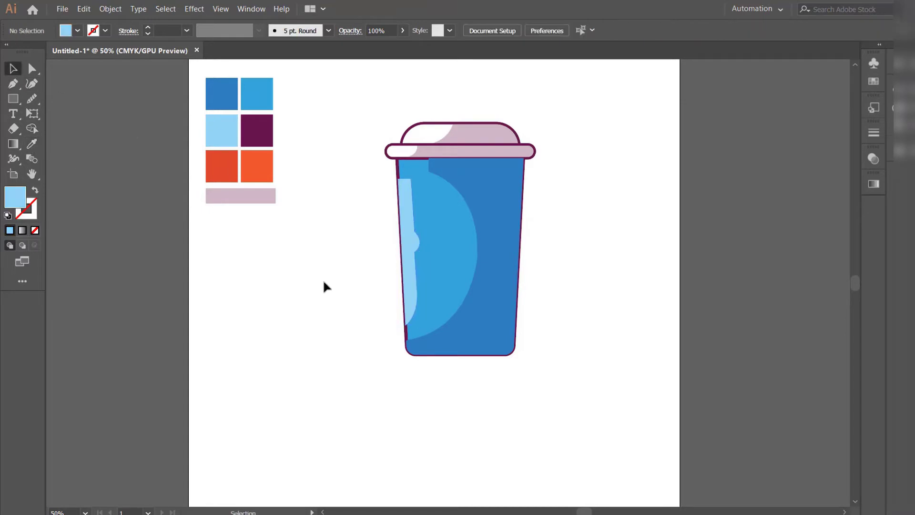
Remove the fill from the cup body's outlined path and bring it to the front, over its blue shading
left_click(446, 248)
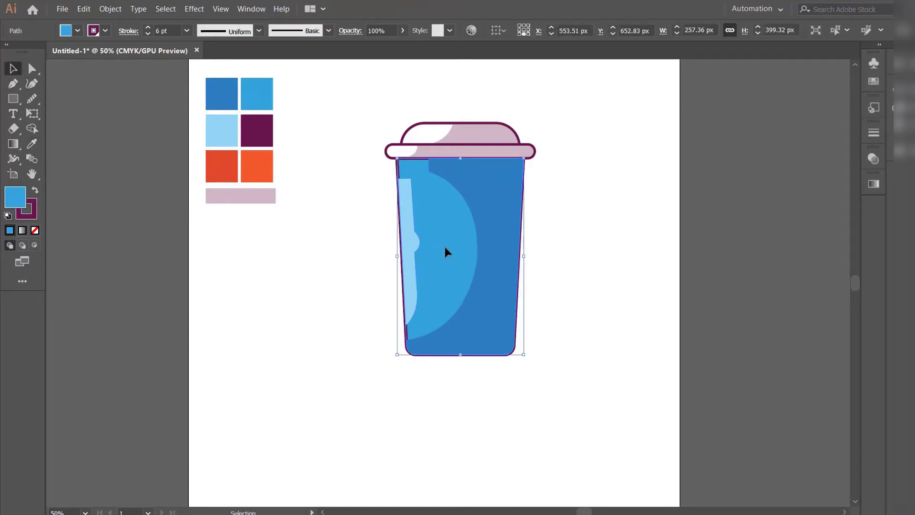
key("ctrl")
left_click(35, 231)
right_click(299, 241)
mouse_move(356, 414)
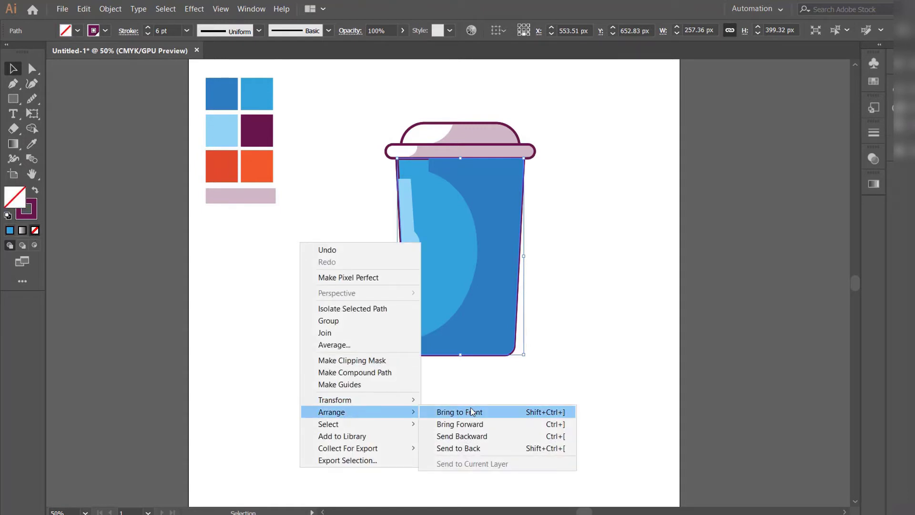
left_click(458, 412)
left_click(300, 284)
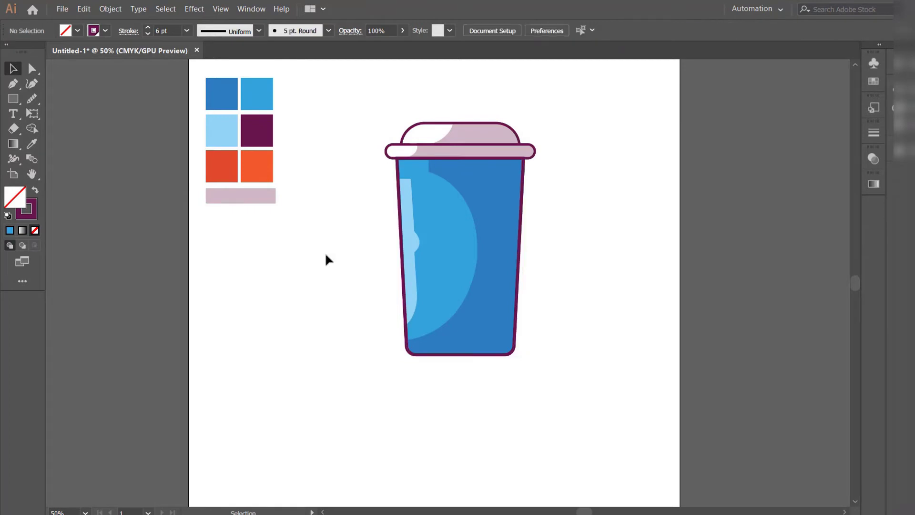
Bring the rim's outlined path and its mauve shading to the front, over the cup body's outline
left_click(428, 153)
right_click(427, 153)
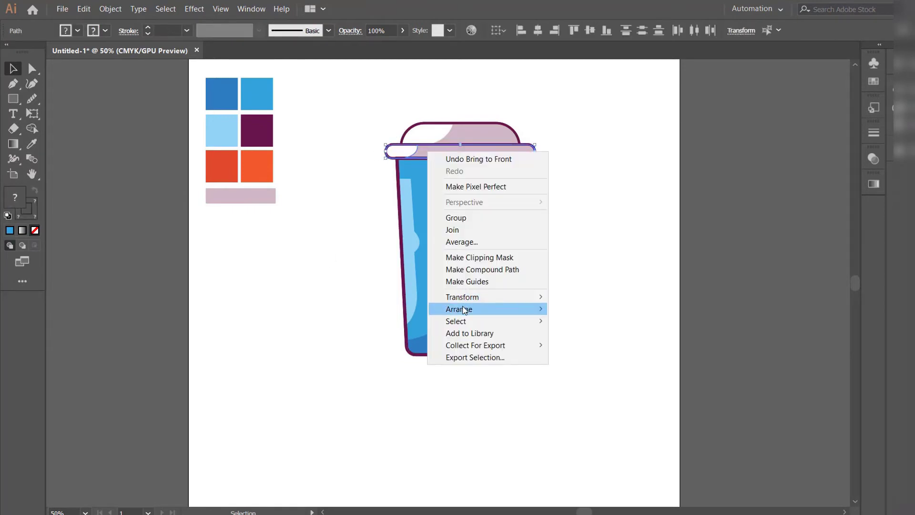
mouse_move(467, 309)
left_click(569, 311)
left_click(350, 253)
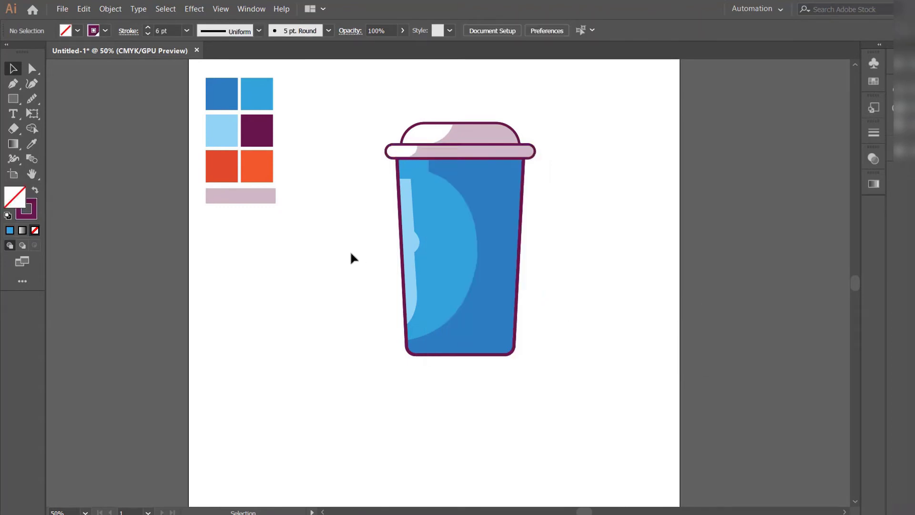
Move the whole cup, including its lid and rim, slightly down and to the left on the artboard
left_click(439, 184)
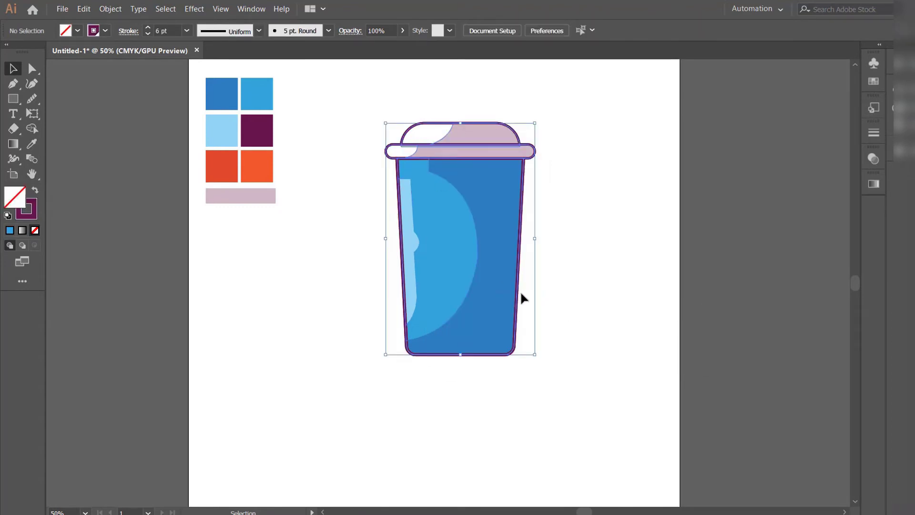
mouse_move(485, 258)
left_mouse_down()
mouse_move(474, 274)
mouse_move(486, 264)
left_mouse_up()
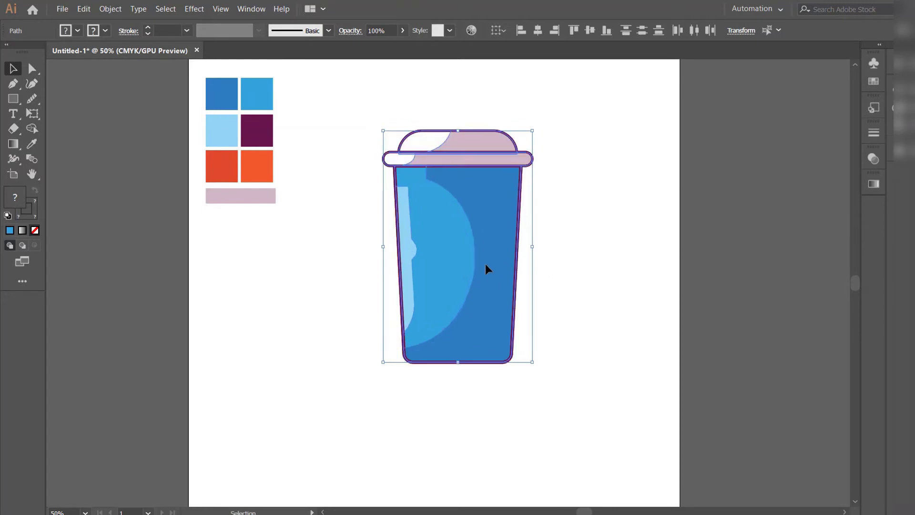
left_click(324, 210)
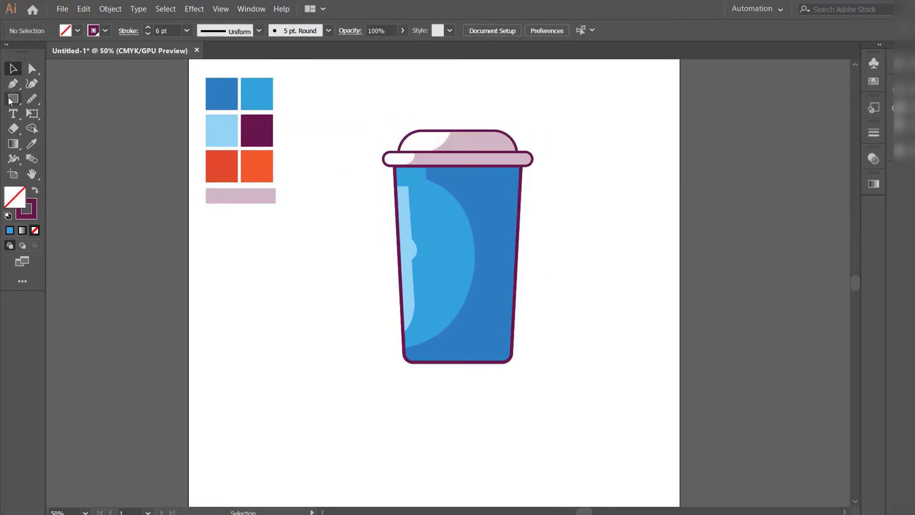
Draw an unfilled circle about 223 px in diameter with the Ellipse tool, to the left of the cup
left_click_drag(10, 101, 68, 116)
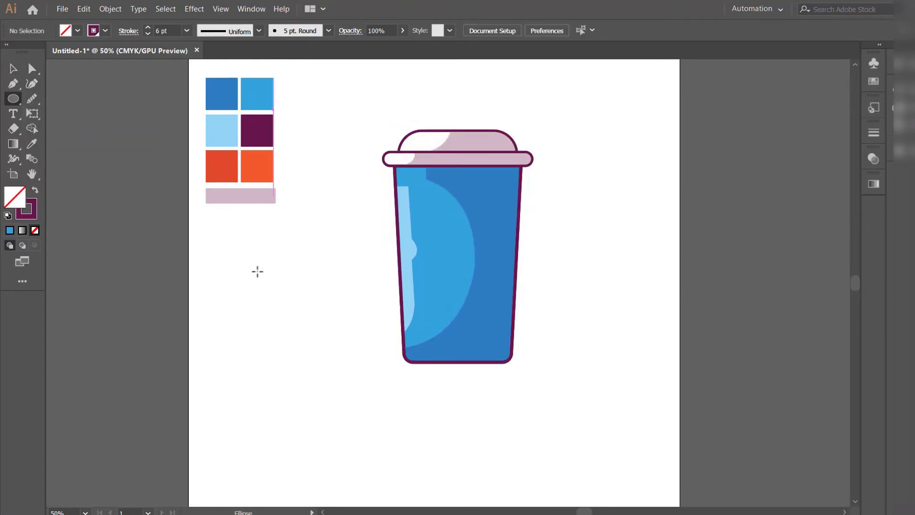
left_click_drag(248, 252, 344, 362)
left_click(13, 71)
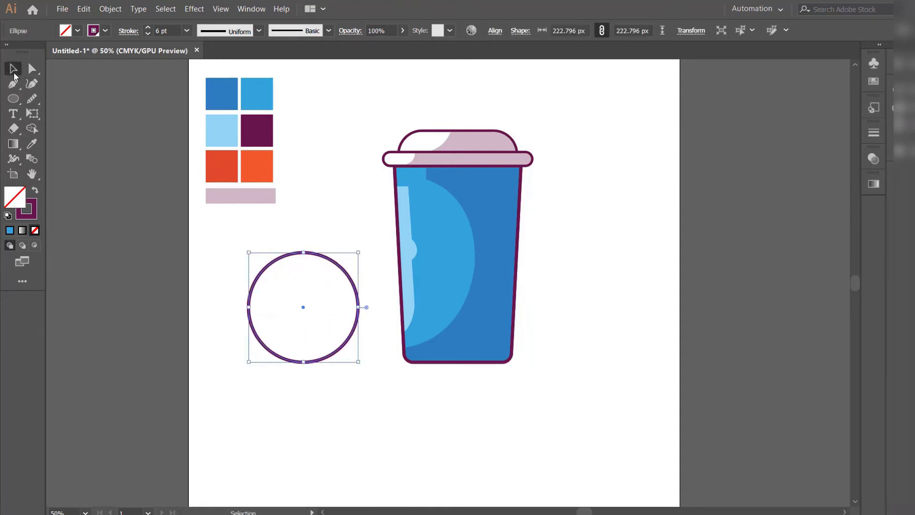
left_click(215, 261)
Copy the circle, paste it in front, and scale the copy about its centre to about 175.5 px in diameter
left_click(268, 265)
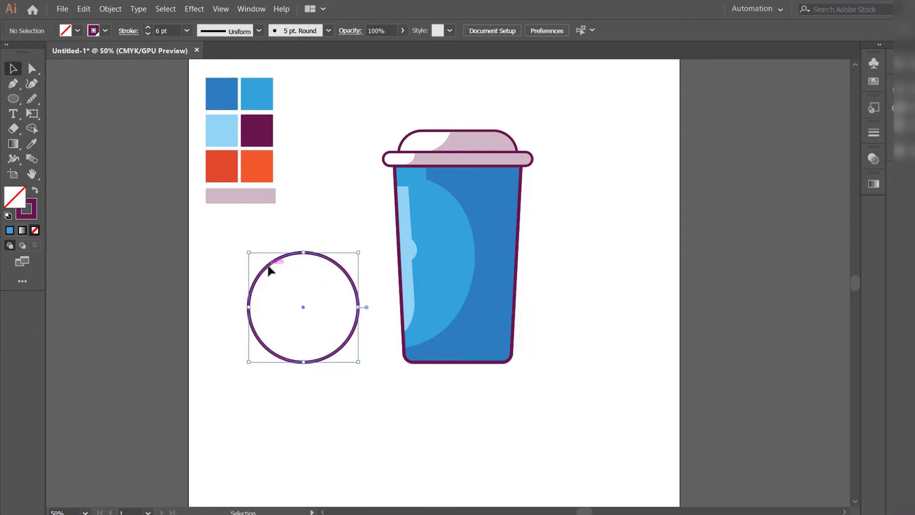
left_click(83, 9)
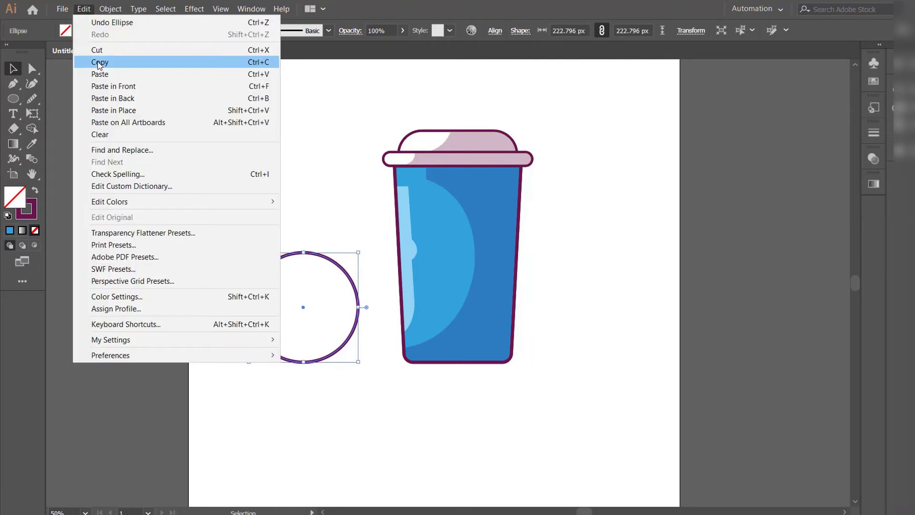
left_click(100, 62)
left_click(85, 10)
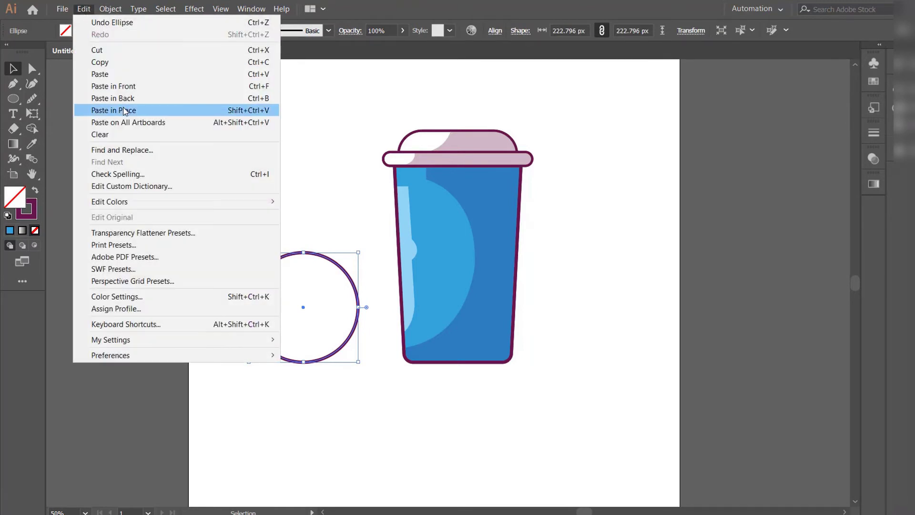
left_click(124, 88)
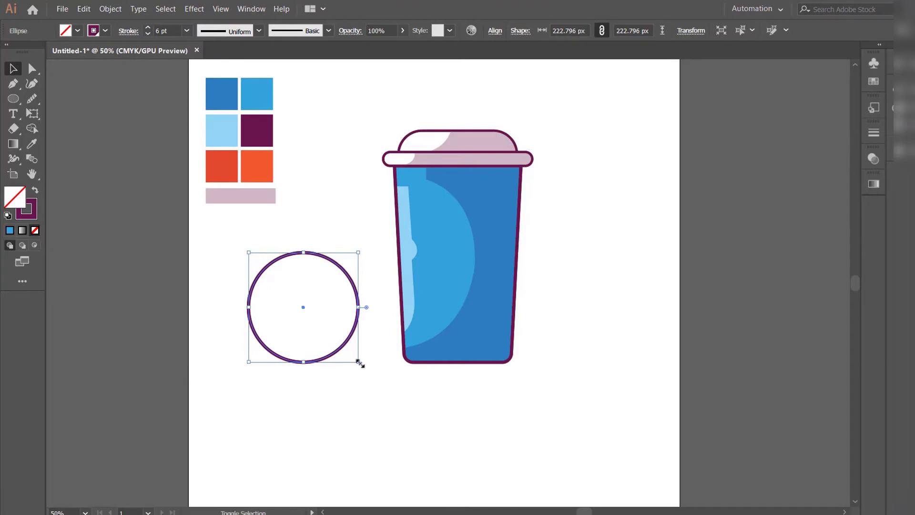
mouse_move(359, 362)
left_mouse_down()
mouse_move(357, 341)
mouse_move(355, 352)
left_mouse_up()
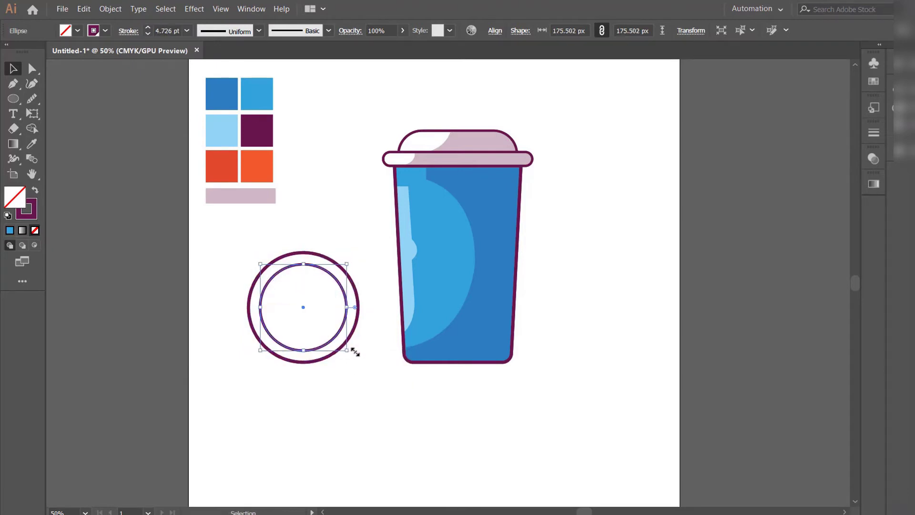
left_click(324, 422)
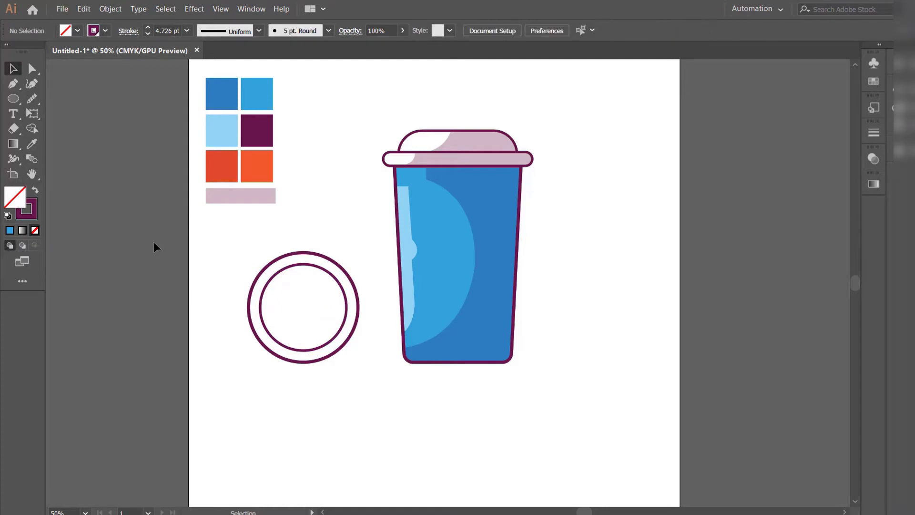
Fill the inner circle with the bright orange swatch's colour using the Eyedropper
left_click(277, 274)
left_click(32, 144)
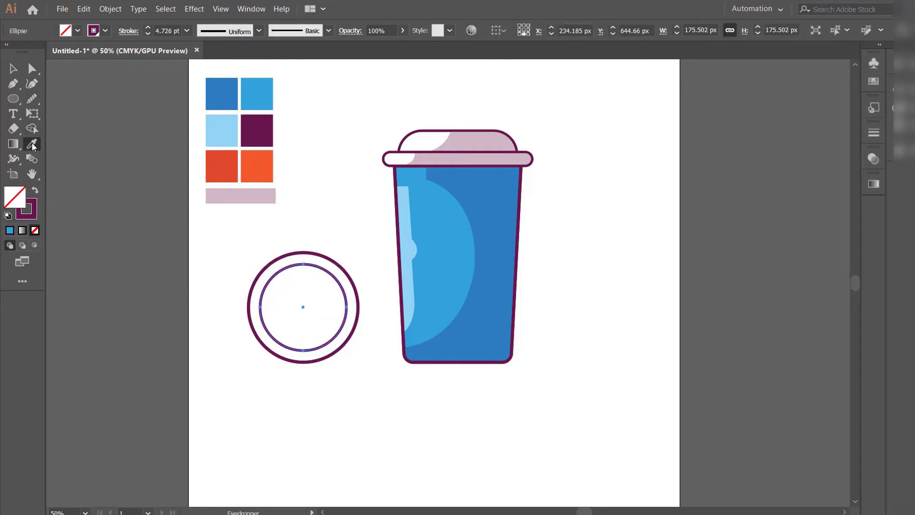
left_click(253, 162)
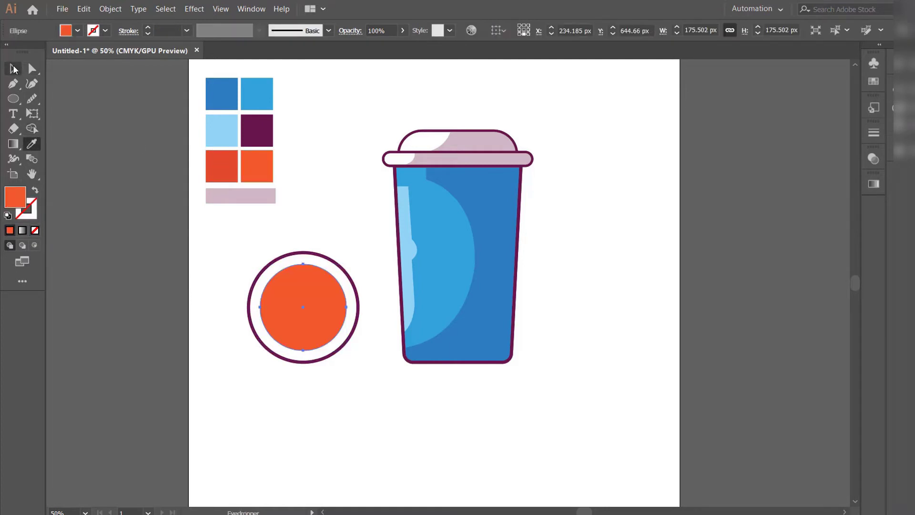
left_click(13, 68)
Give the inner orange circle a 6 pt stroke in the dark purple C=52 M=100 Y=41 K=34
left_click(105, 31)
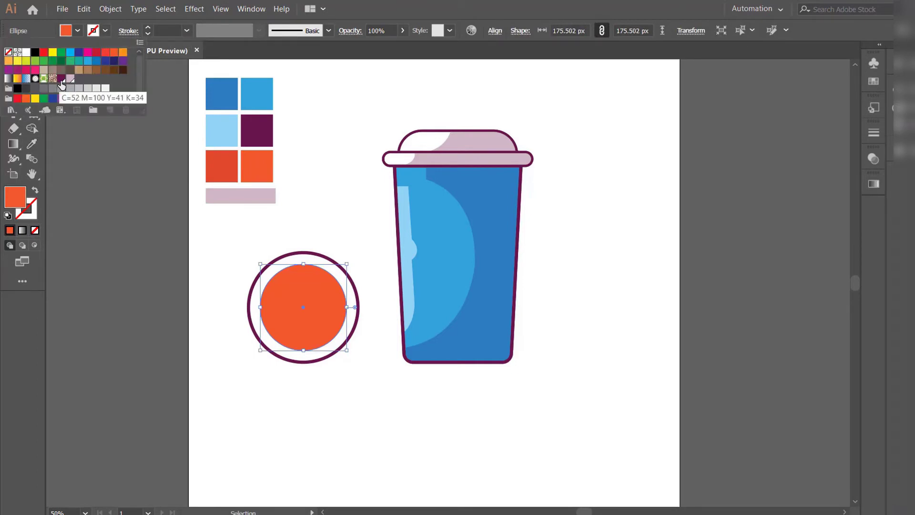
left_click(61, 78)
left_click(148, 30)
left_click(149, 31)
left_click(148, 31)
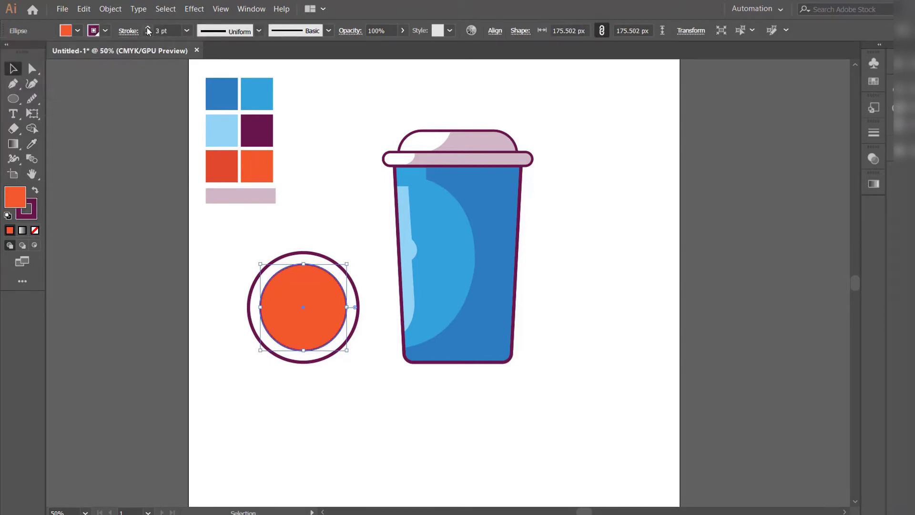
left_click(148, 30)
left_click(148, 30)
left_click(149, 30)
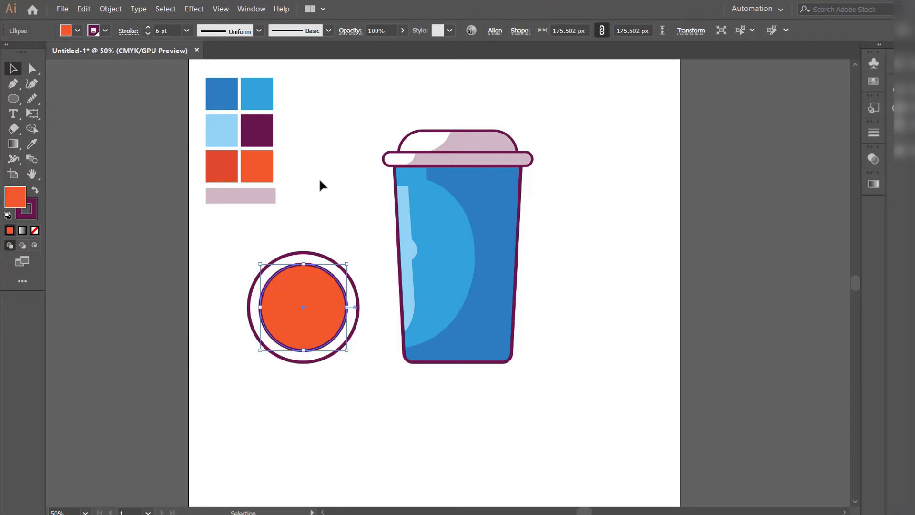
left_click(319, 179)
Draw a rectangle about 255 by 40 px above the circles, filled dark purple with no stroke
left_click_drag(7, 100, 59, 96)
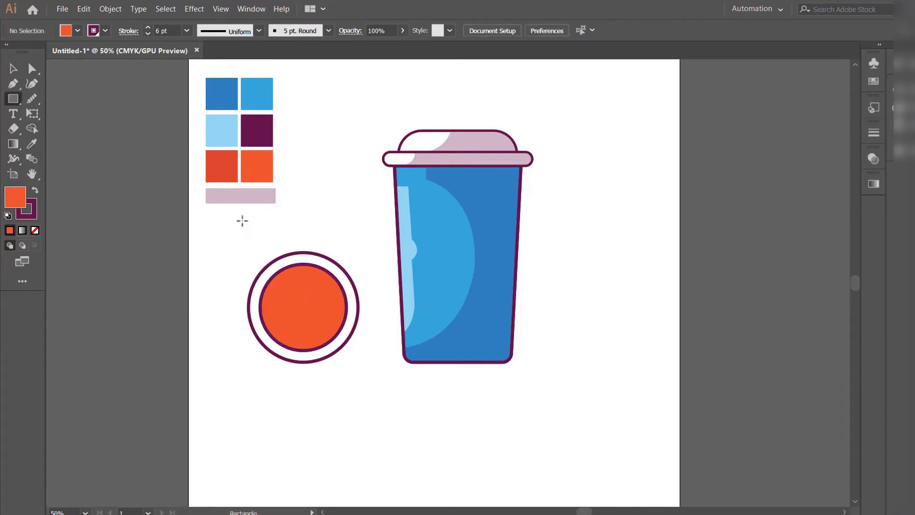
left_click_drag(242, 221, 366, 240)
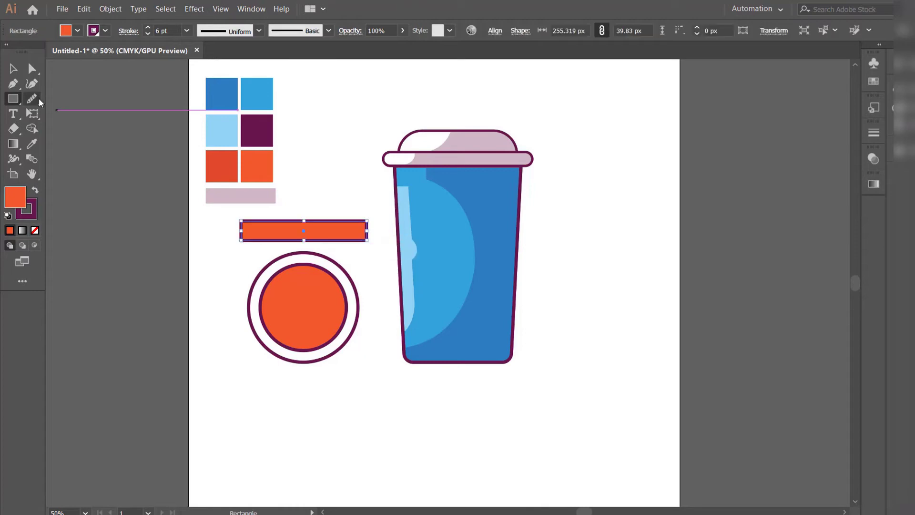
left_click(13, 68)
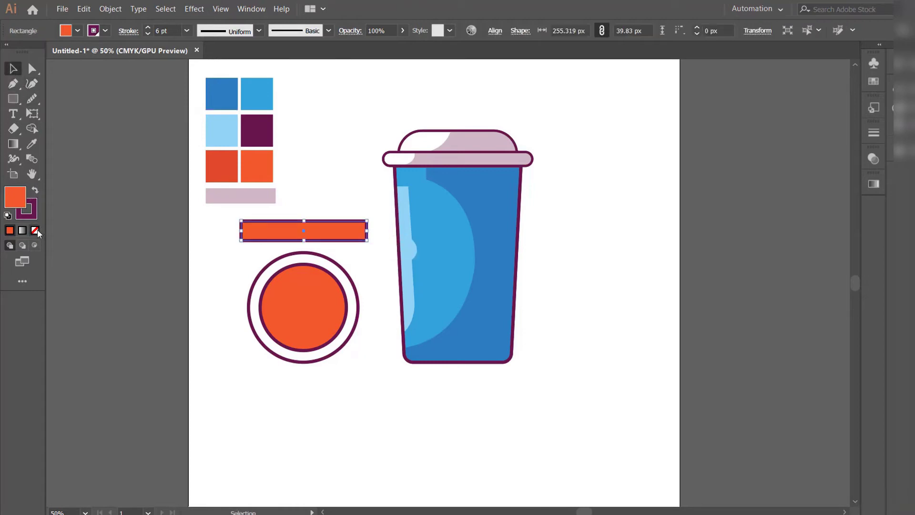
left_click(36, 231)
left_click(35, 192)
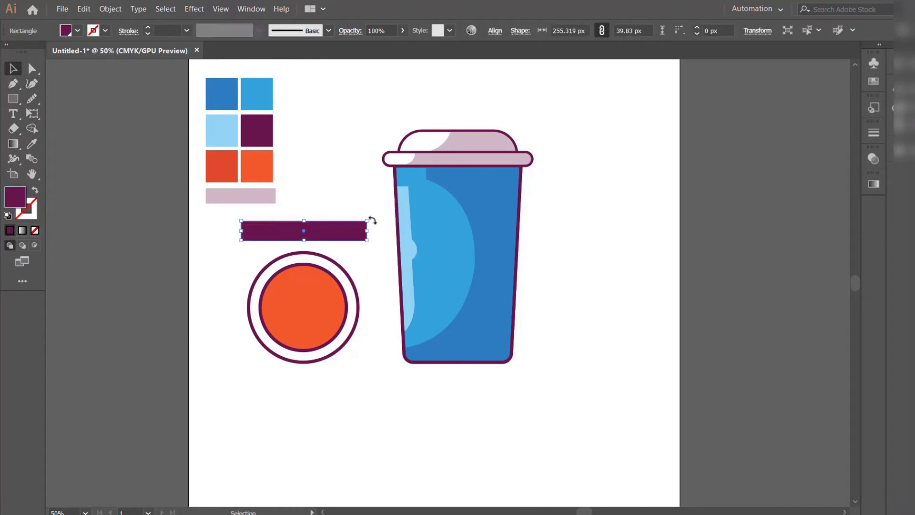
Rotate the purple bar diagonally across the orange circle and cut it out of the circle with the Shape Builder, leaving two halves
mouse_move(372, 219)
left_mouse_down()
mouse_move(357, 194)
mouse_move(336, 286)
left_mouse_up()
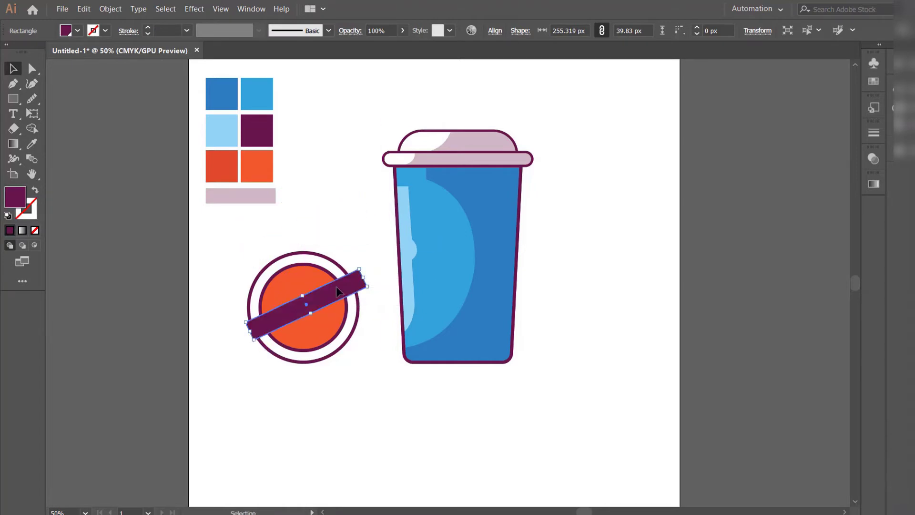
left_click(303, 286, "shift")
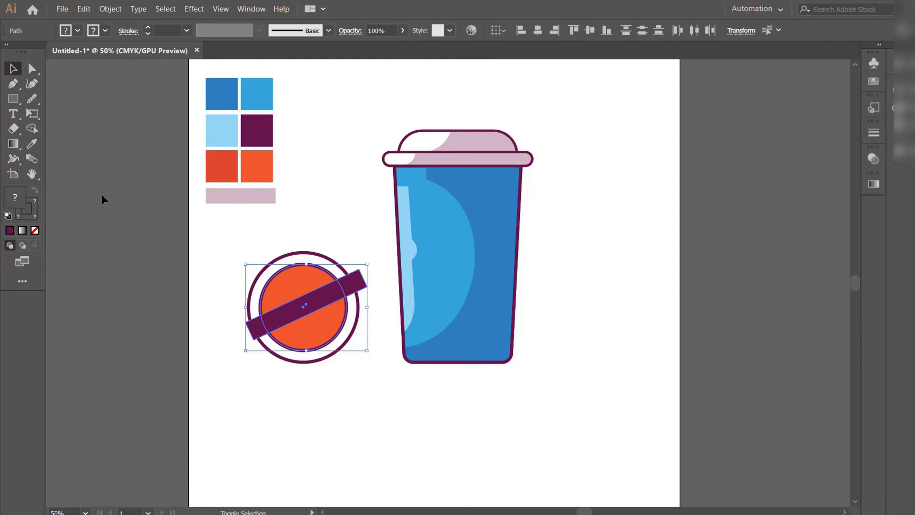
left_click(37, 130)
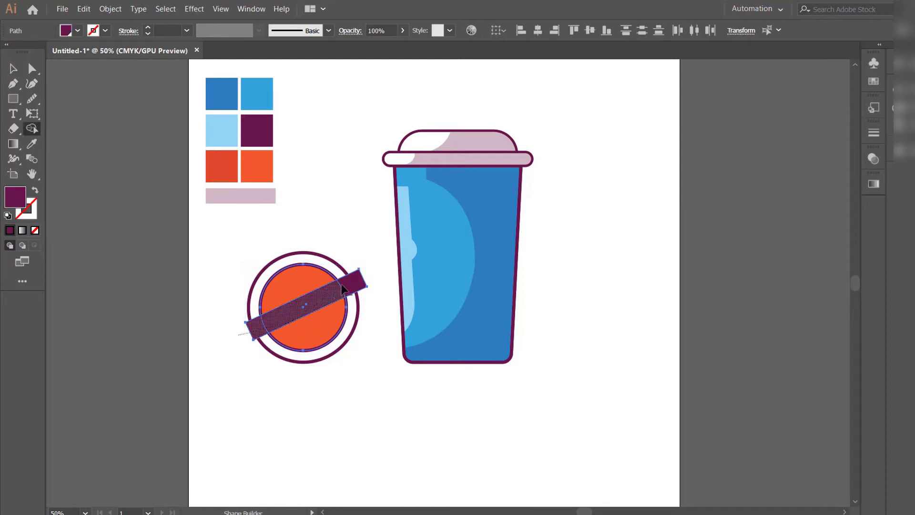
left_click_drag(342, 288, 359, 284)
left_click(13, 69)
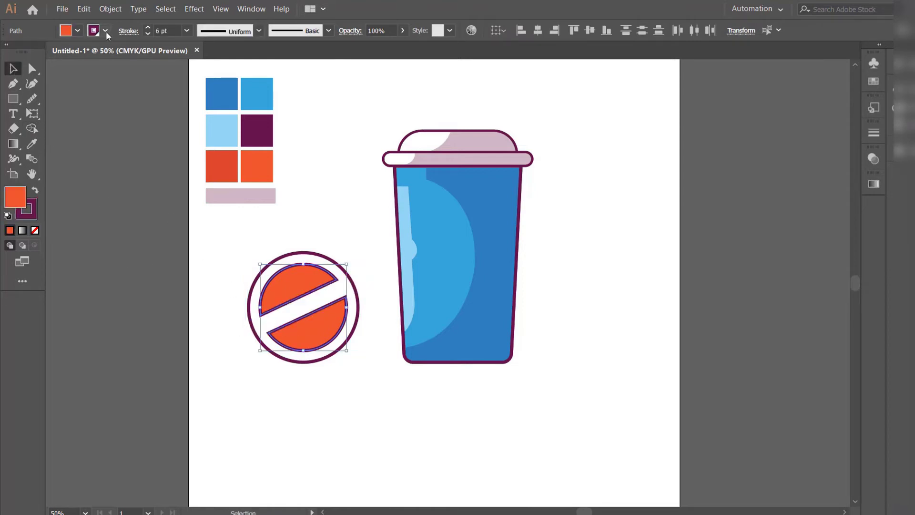
Give the outlines of both orange halves round caps and round joins
left_click(129, 31)
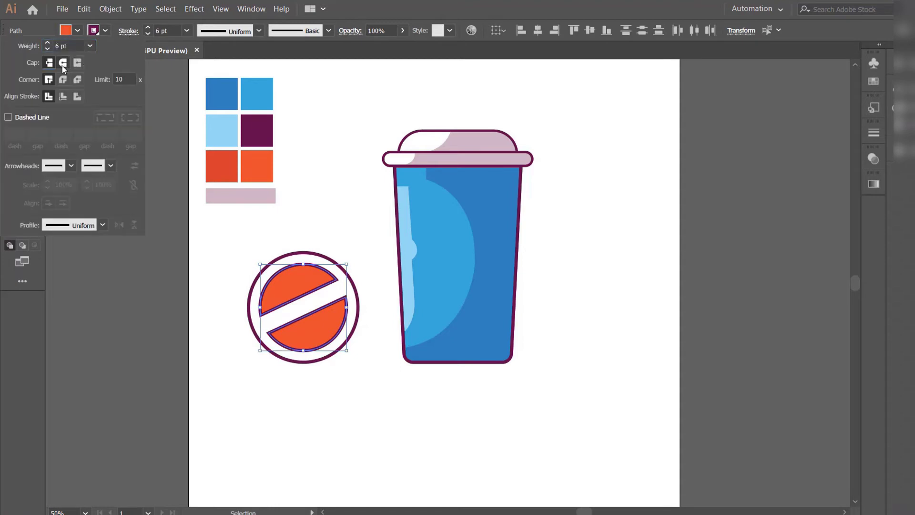
left_click(63, 79)
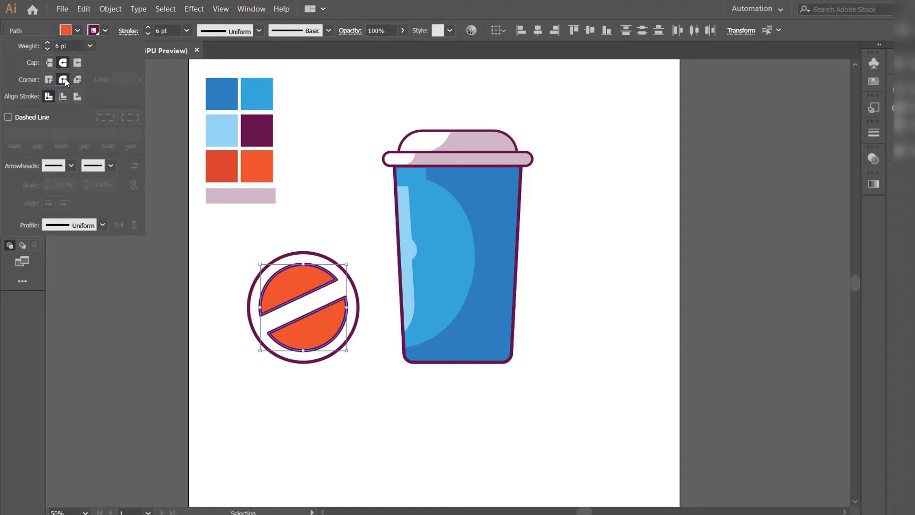
left_click(321, 216)
left_click(320, 216)
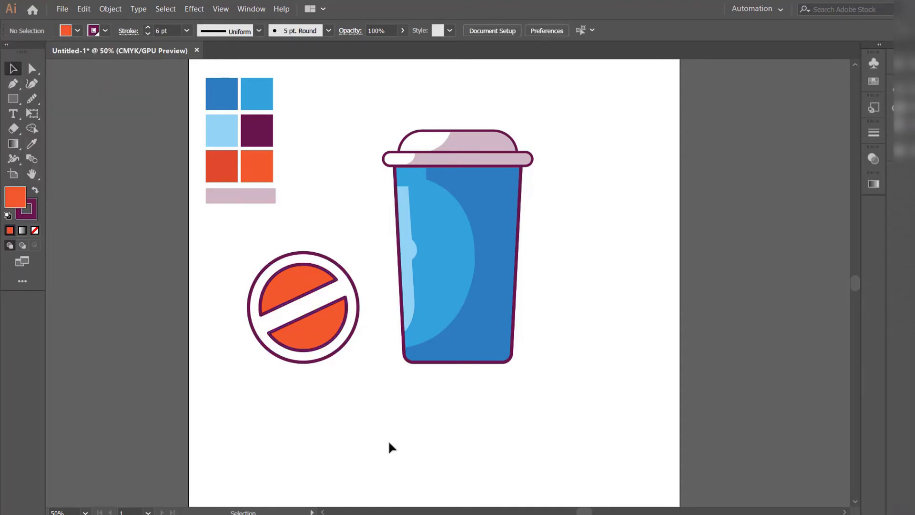
Draw a thin curved highlight along the upper orange half's edge with the Pen tool, without stroke and filled with the light mauve swatch's colour
left_click(13, 83)
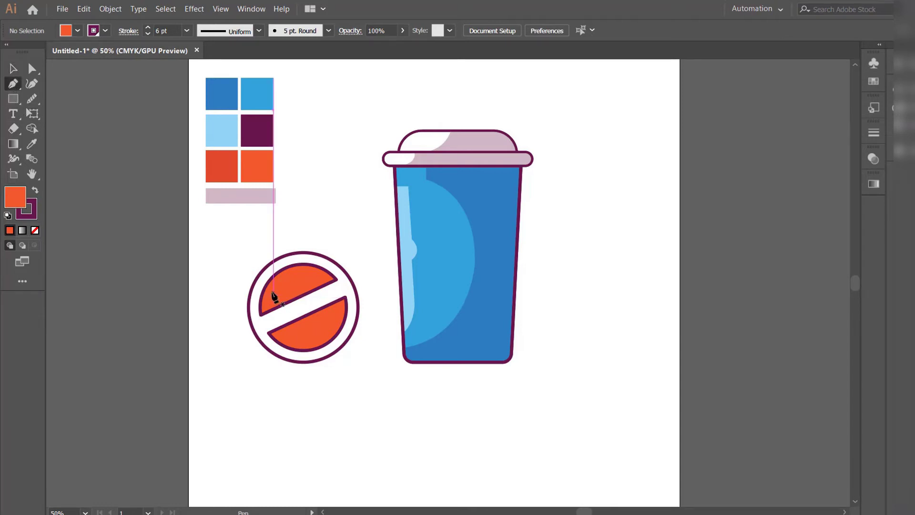
left_click(269, 292)
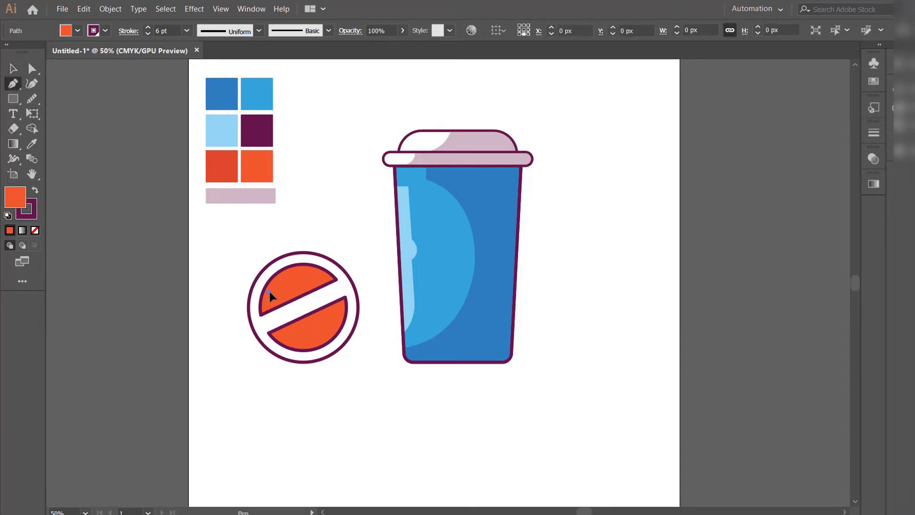
left_click(301, 271)
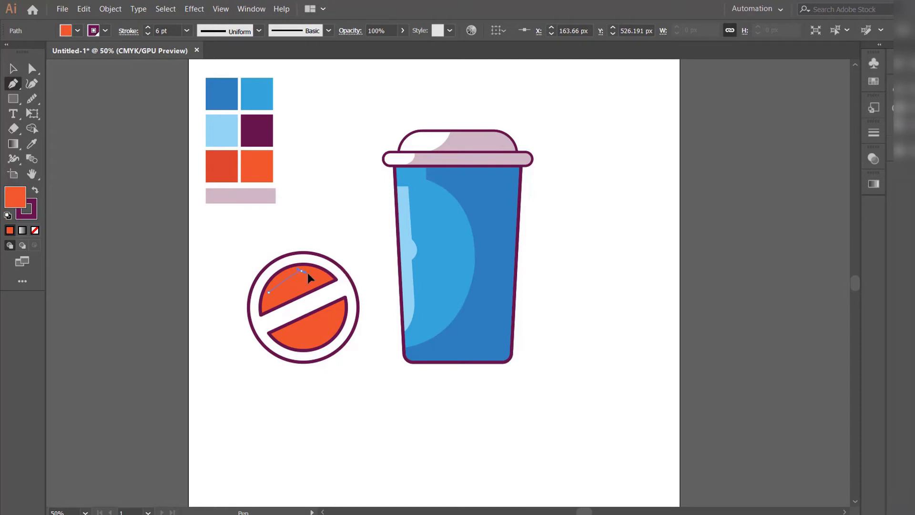
left_click_drag(322, 273, 322, 273)
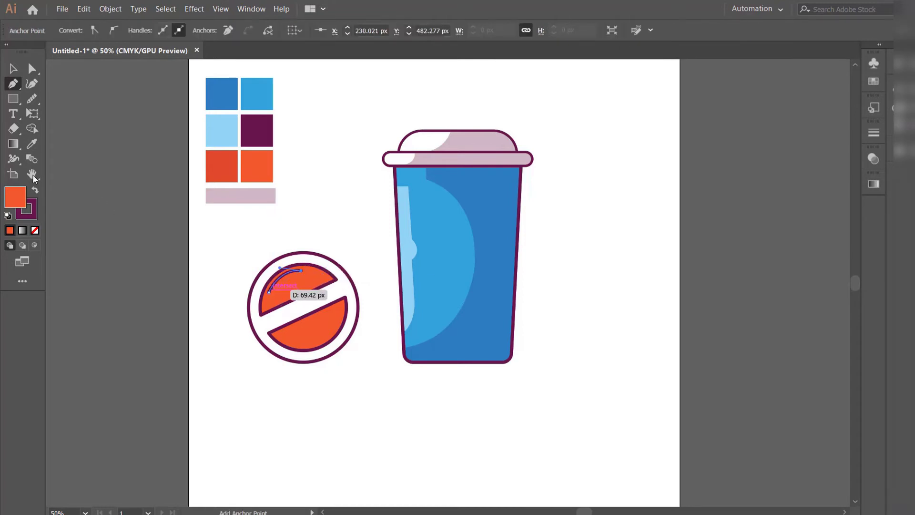
left_click(34, 230)
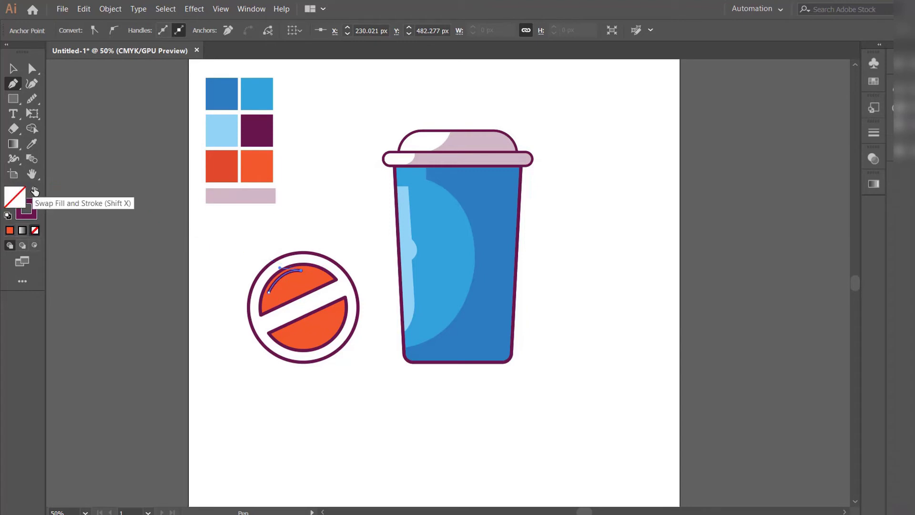
left_click(35, 190)
left_click(36, 231)
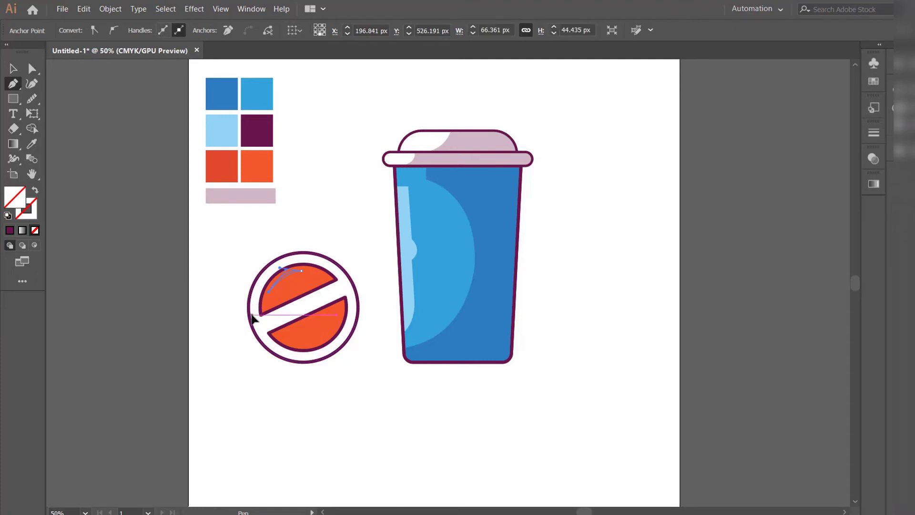
left_click(32, 144)
left_click(262, 197)
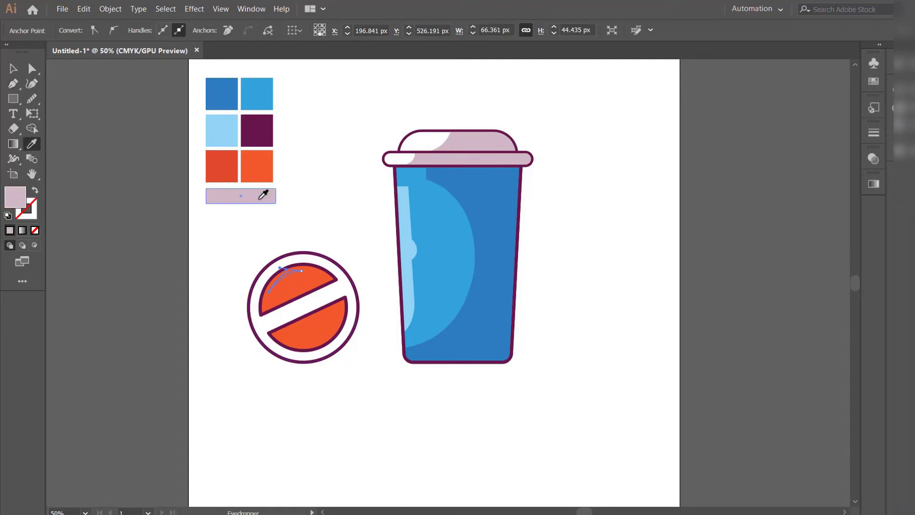
left_click(13, 70)
left_click(336, 202)
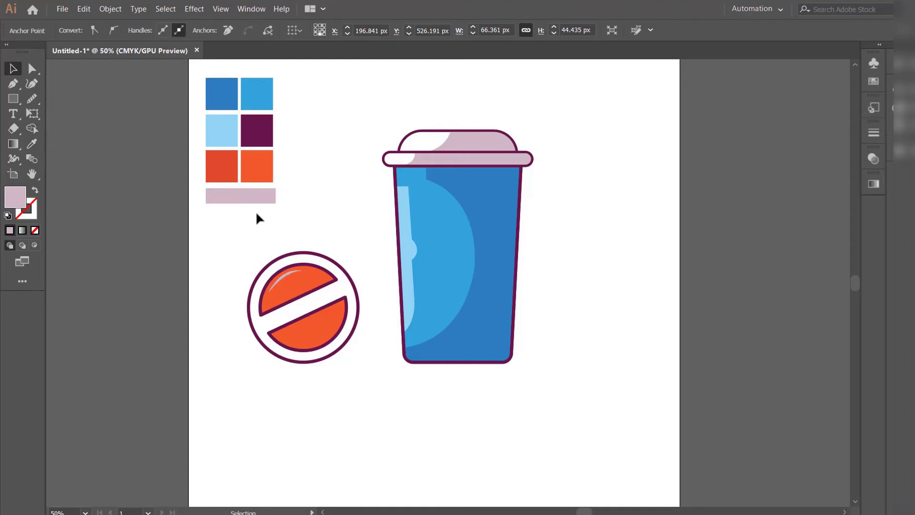
Draw a closed shading shape with a curved inner edge over the right side of the lower orange half with the Pen tool
left_click(12, 84)
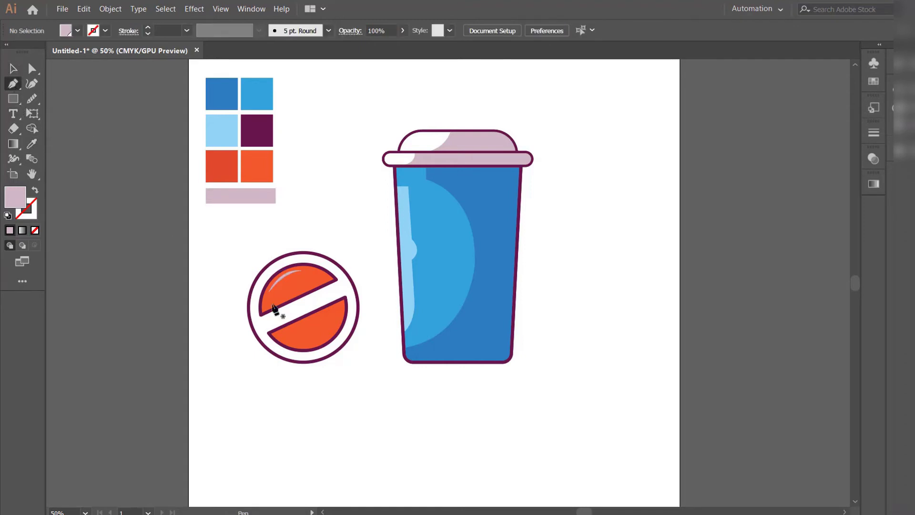
left_click(333, 303)
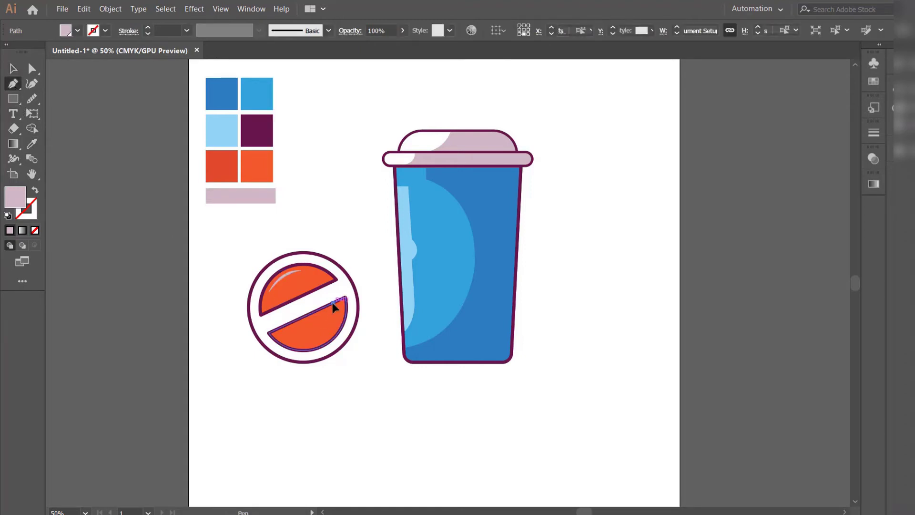
left_click(297, 350)
left_click_drag(288, 352, 256, 363)
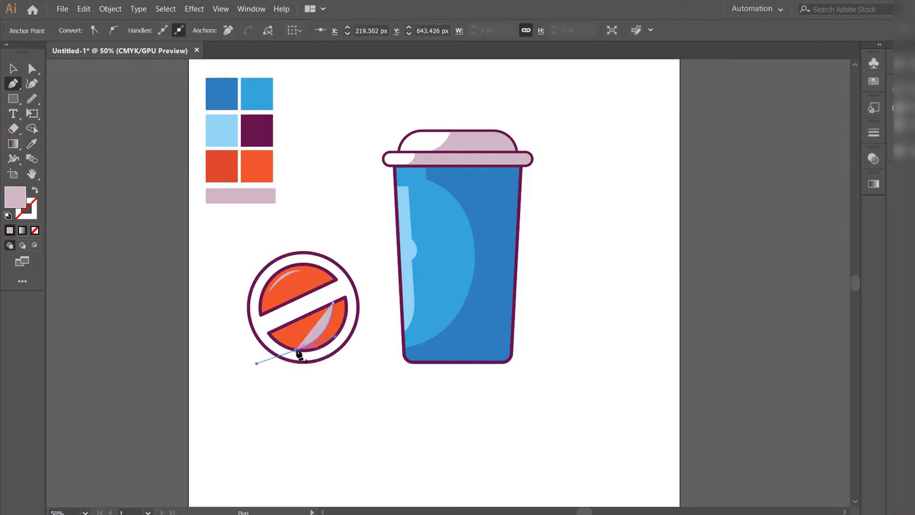
left_click(297, 351)
left_click(313, 369)
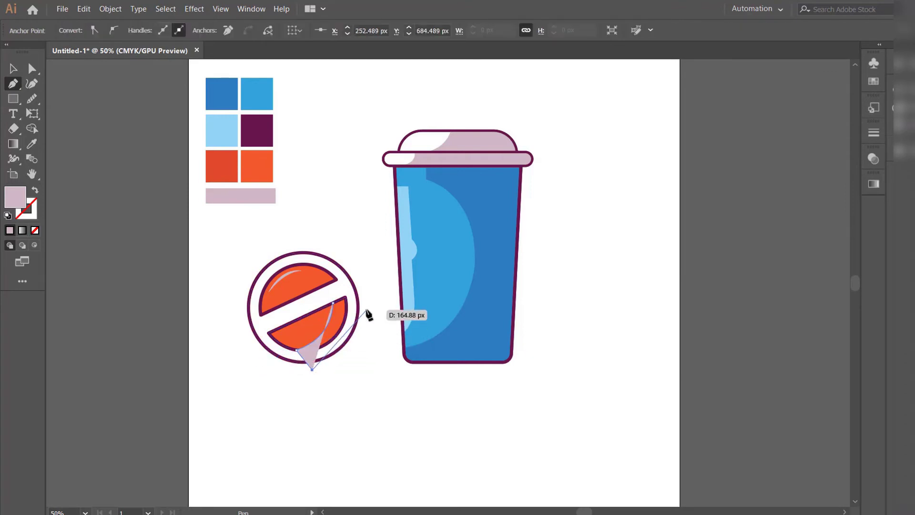
left_click(367, 310)
left_click(362, 281)
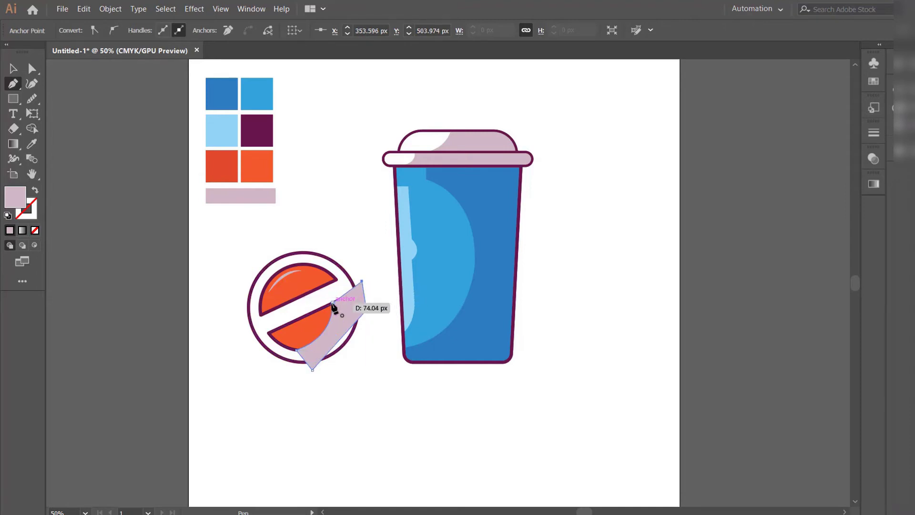
left_click(332, 303)
Trim away the part of the shading shape outside the lower orange half with the Shape Builder
key("v")
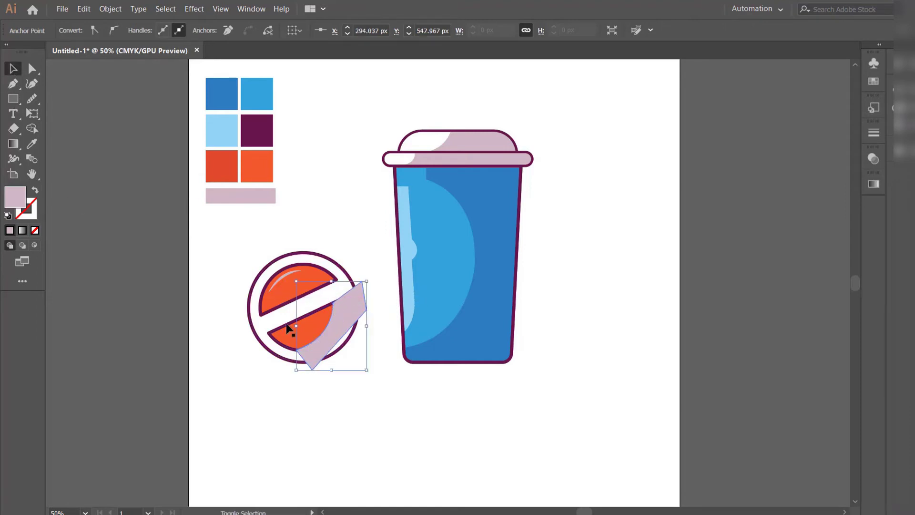
left_click(288, 332, "shift")
left_click(37, 131)
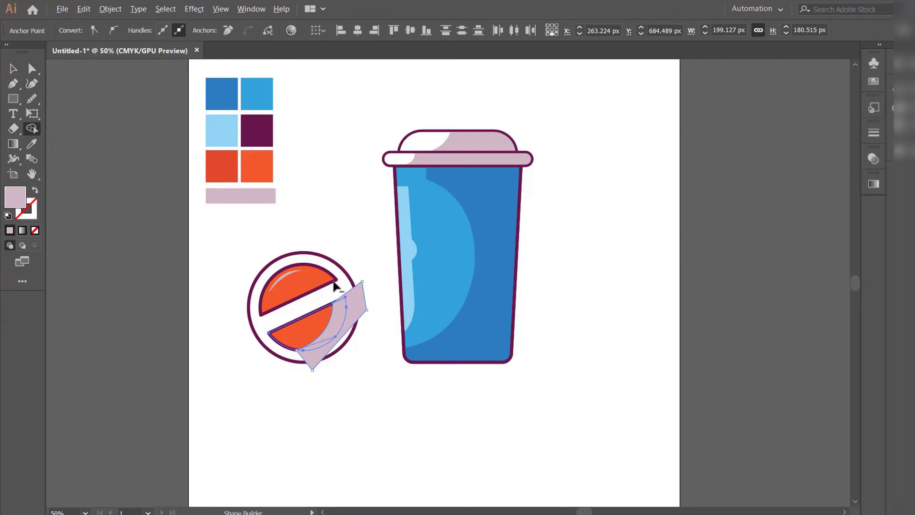
left_click(352, 303, "alt")
left_click(11, 68)
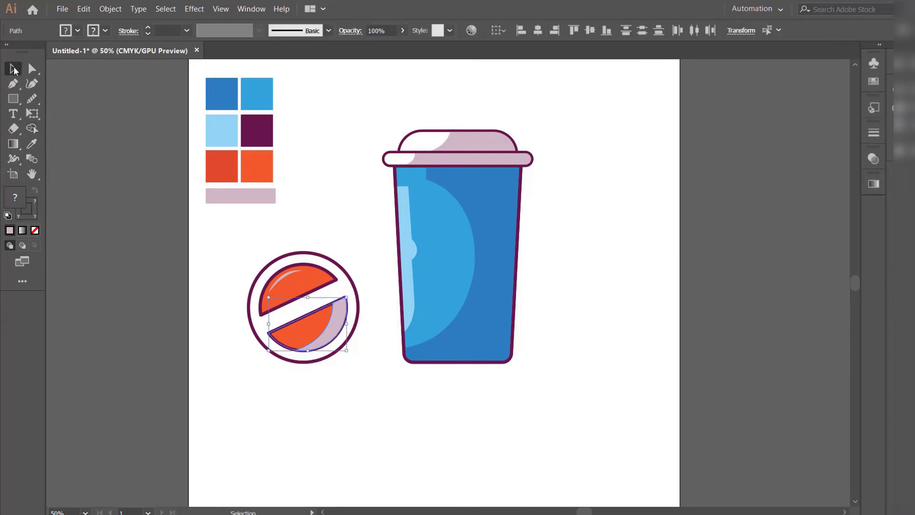
Fill the trimmed shading shape with the darker red-orange swatch's colour using the Eyedropper
left_click(337, 330)
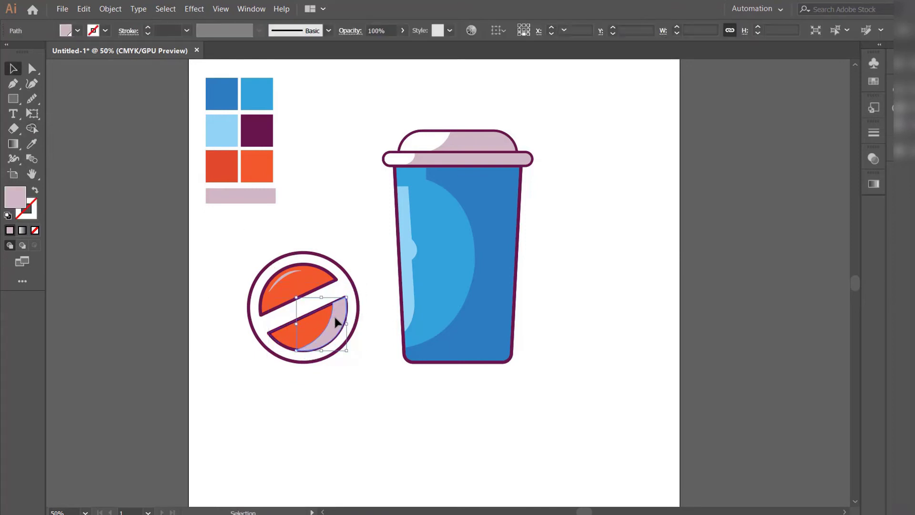
left_click(31, 144)
left_click(224, 162)
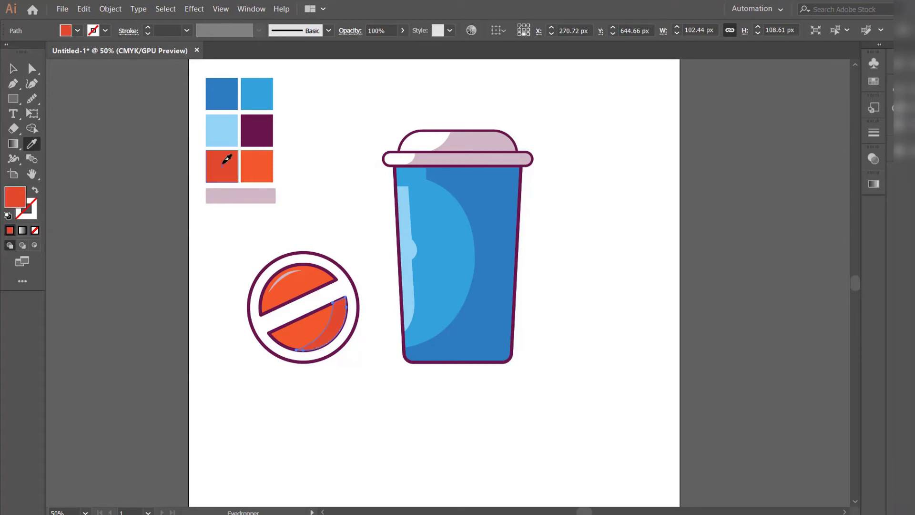
left_click(13, 69)
left_click(307, 179)
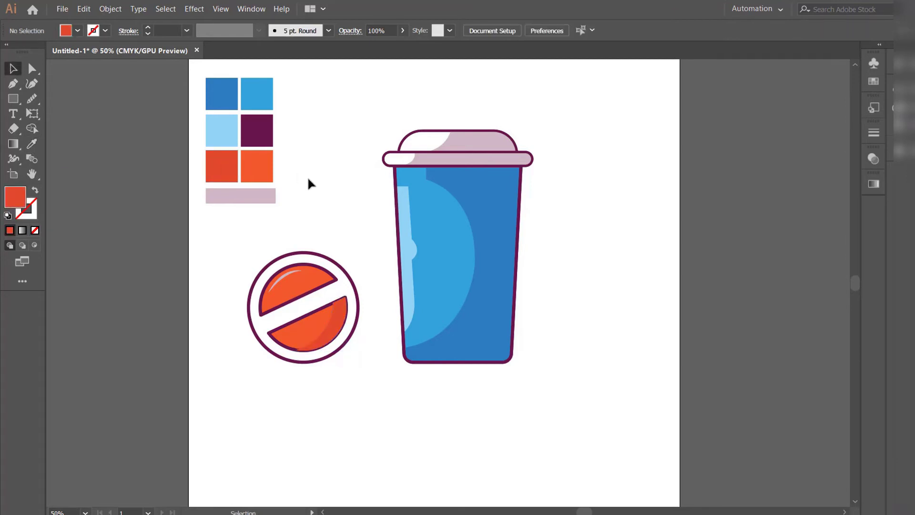
Remove the fill from the outline shape over the lower orange half and bring it to the front above the shading
left_click(313, 315)
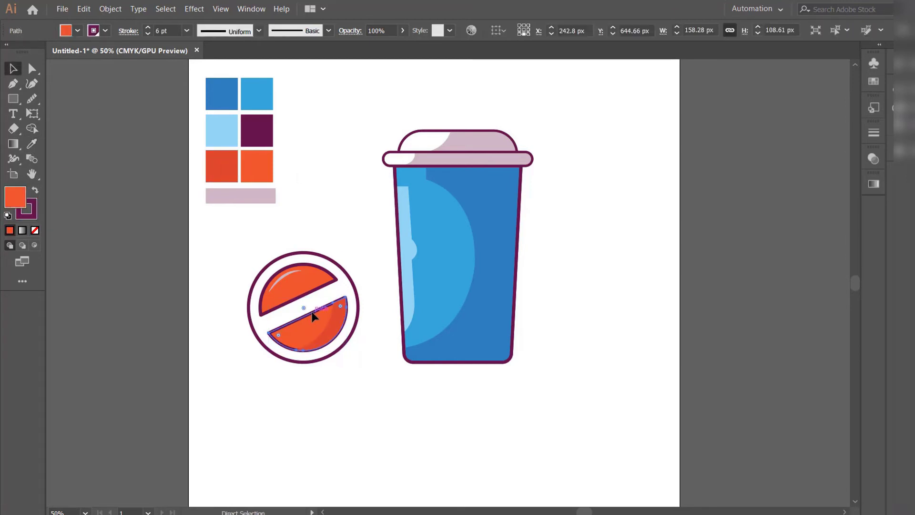
left_click(34, 230)
right_click(317, 228)
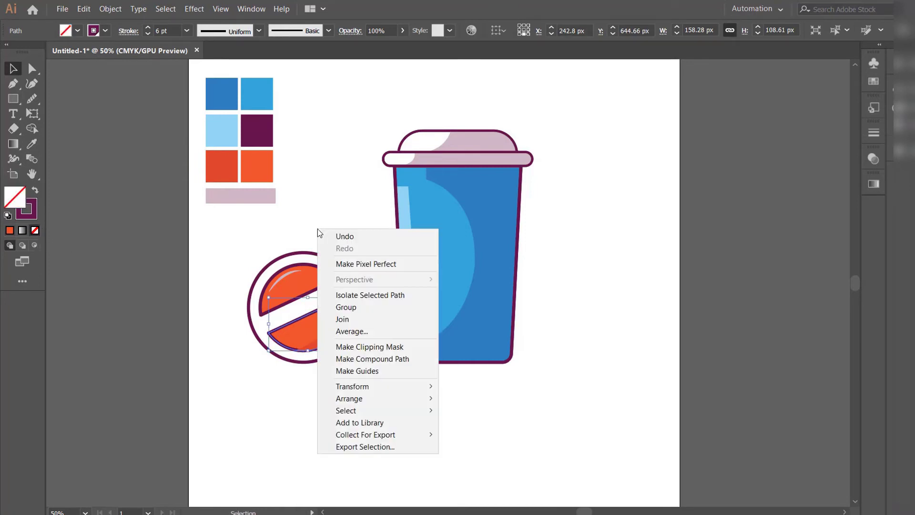
mouse_move(360, 400)
left_click(450, 399)
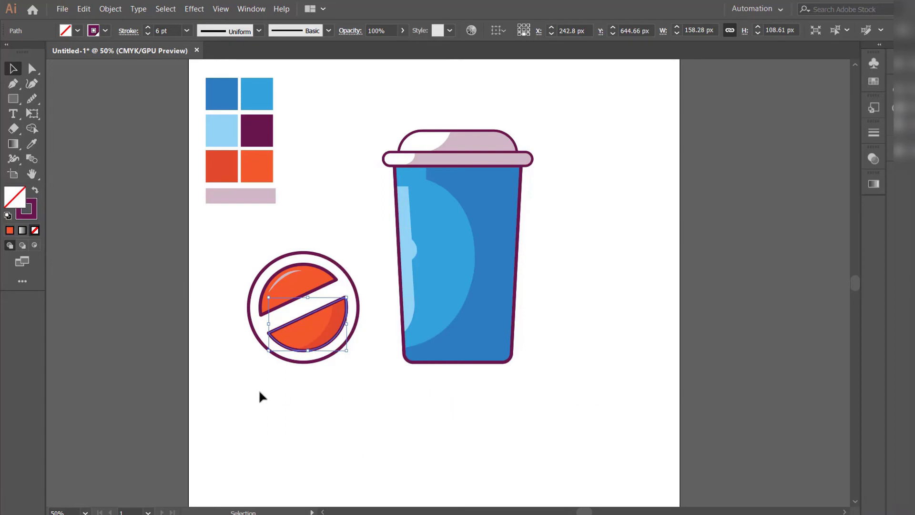
left_click(260, 393)
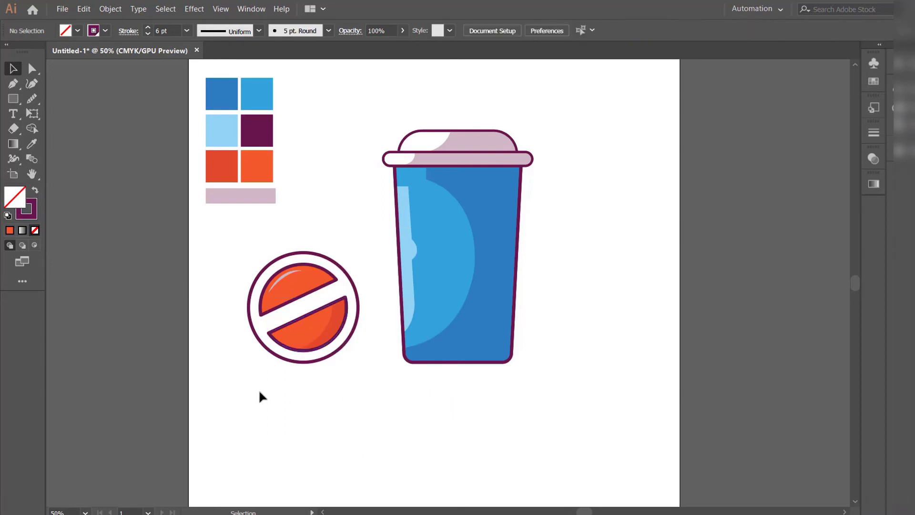
Draw a small thin crescent near the lower orange half's right curved edge with the Pen tool, without fill or stroke
left_click(14, 86)
left_click(36, 192)
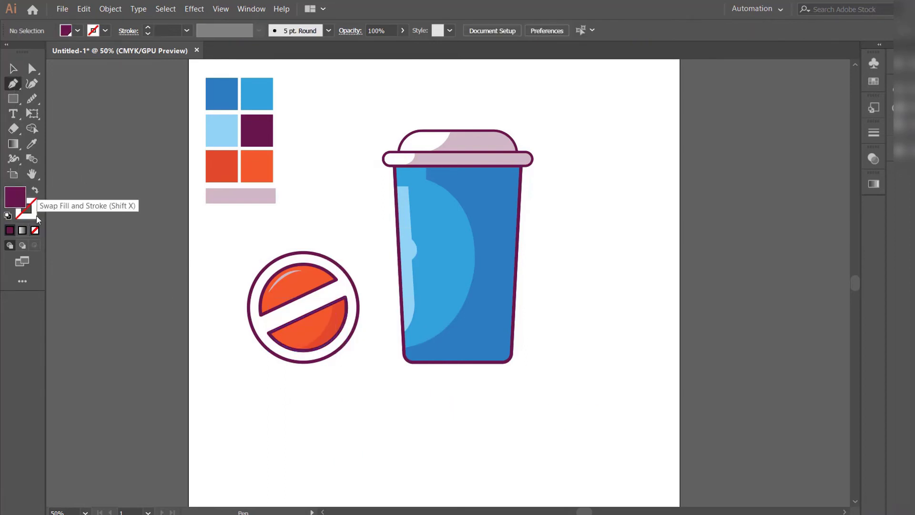
left_click(35, 230)
left_click(298, 289)
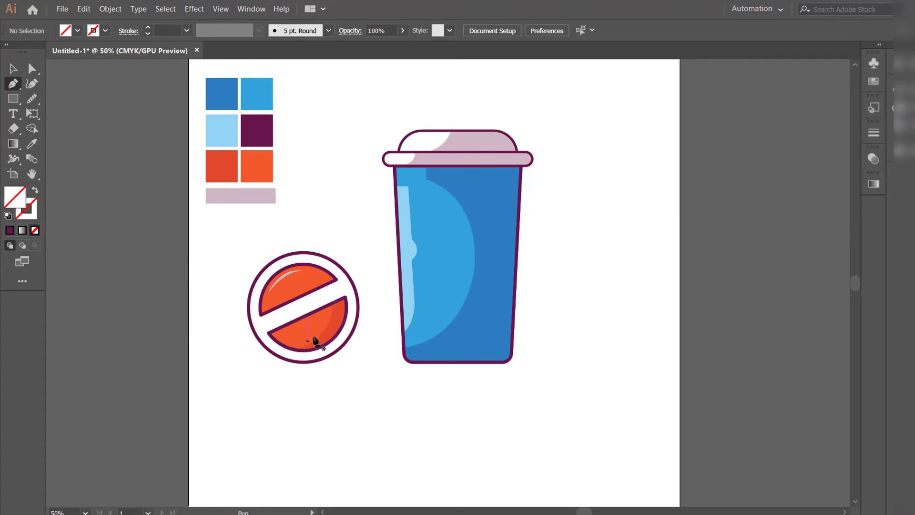
left_click(328, 334)
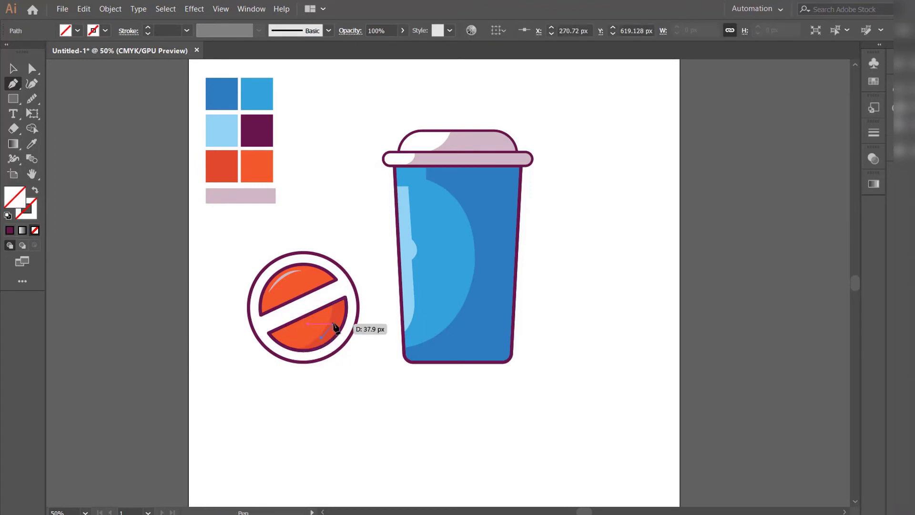
left_click_drag(336, 321, 316, 343)
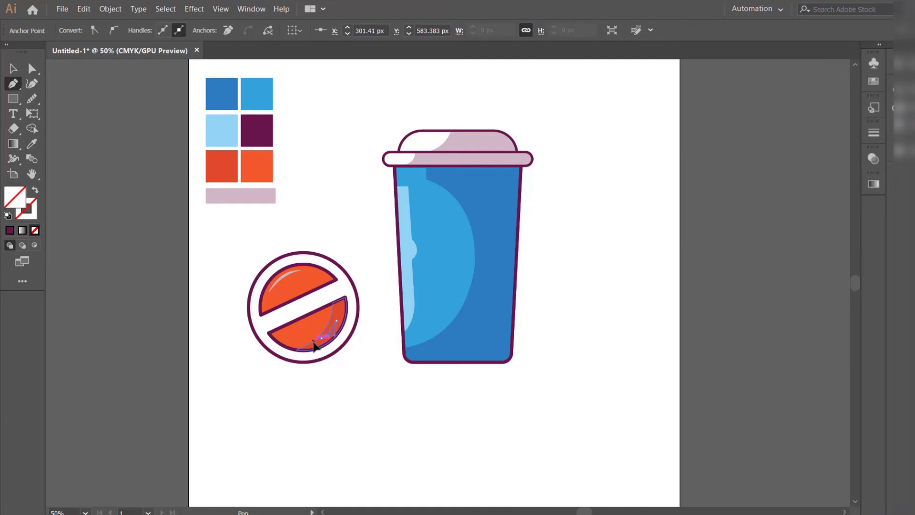
key("v")
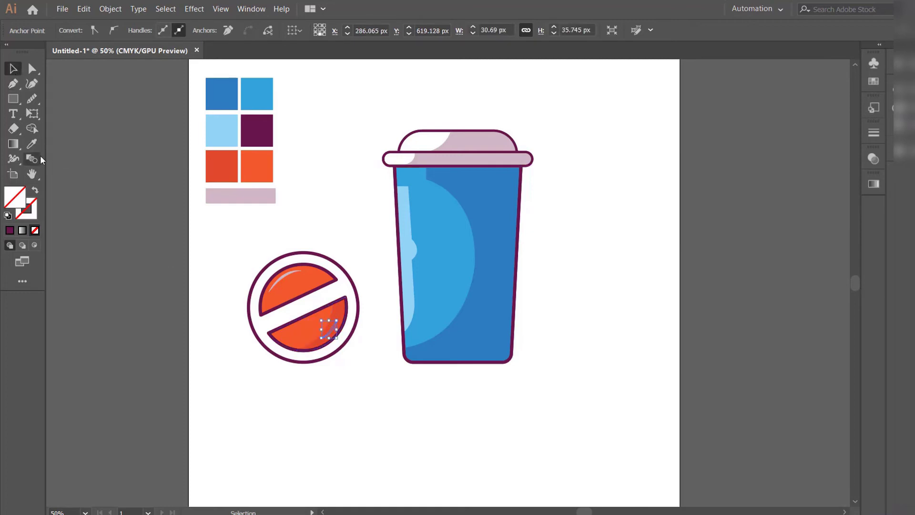
Fill the small crescent with the dark purple swatch's colour using the Eyedropper
left_click(32, 144)
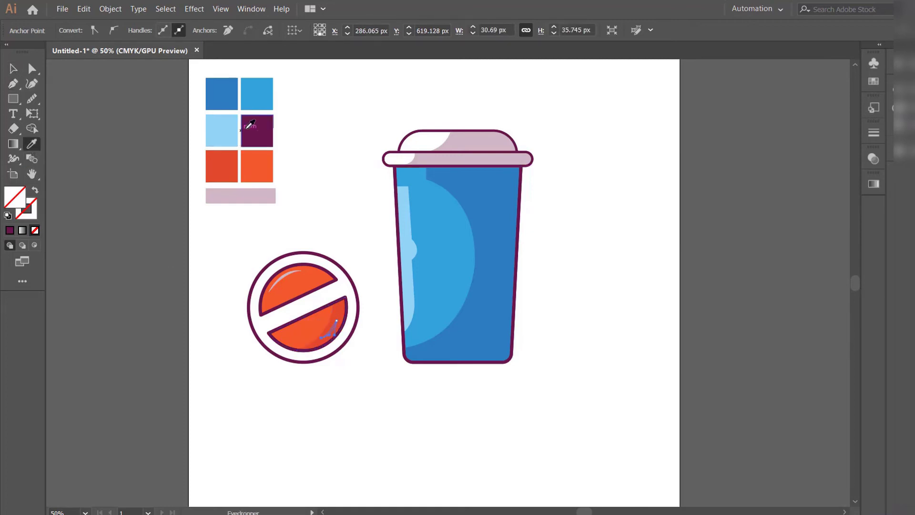
left_click(249, 127)
key("v")
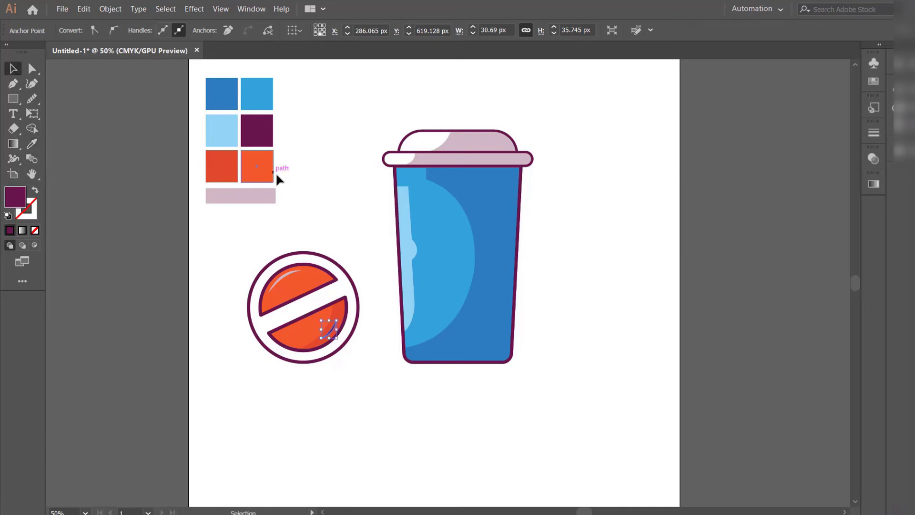
left_click(307, 199)
Shift the whole badge closer to the cup and fill its outer circle with white
left_click_drag(248, 247, 370, 373)
left_click_drag(297, 286, 310, 258)
left_click(310, 212)
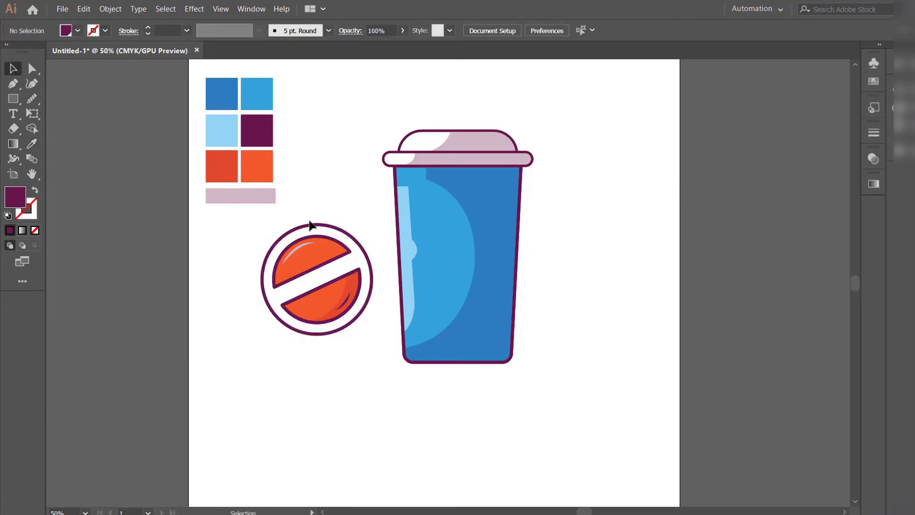
left_click(310, 226)
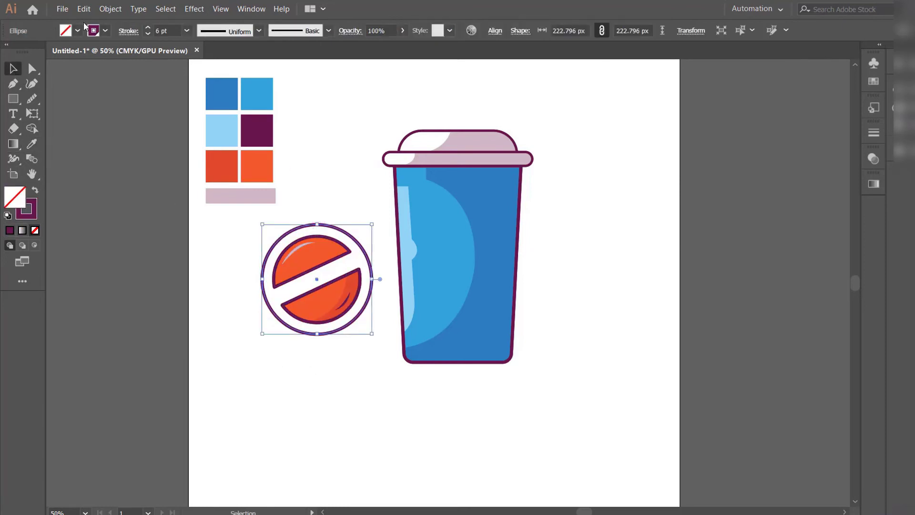
left_click(77, 31)
left_click(26, 52)
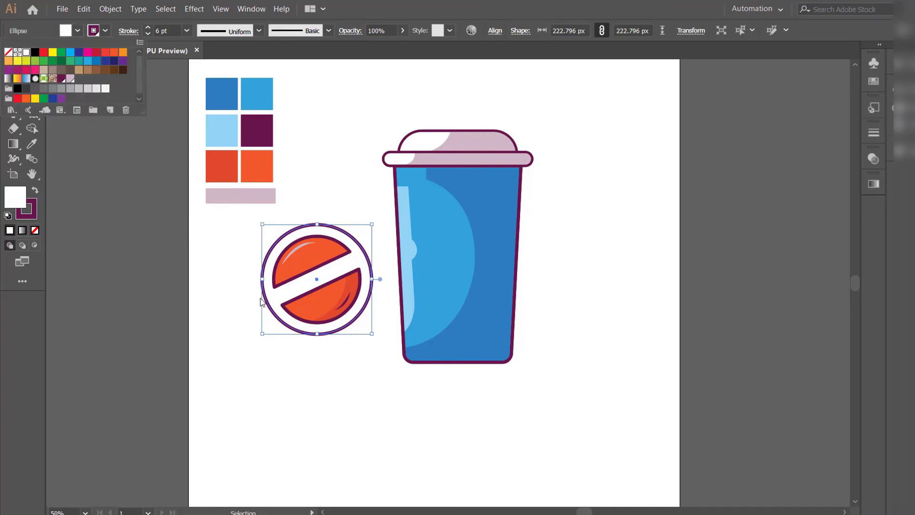
left_click(242, 278)
Group all parts of the badge and place the group on the middle of the blue cup body
left_click_drag(272, 213, 369, 331)
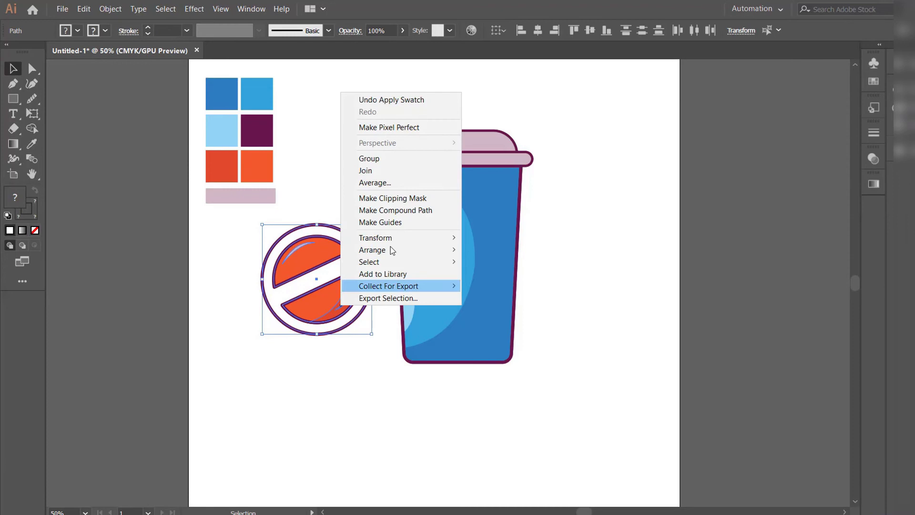
left_click(383, 161)
left_click_drag(310, 264, 457, 246)
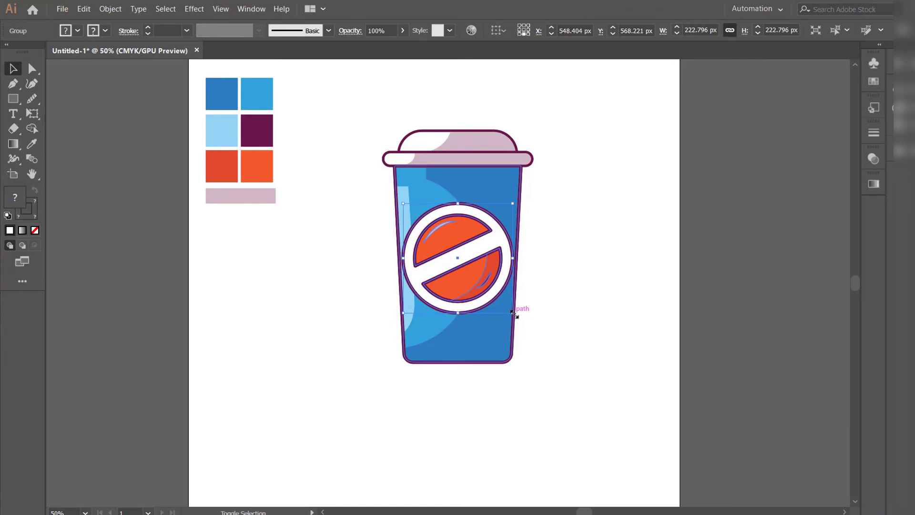
Scale the badge group down to about 201 px wide and rotate it counterclockwise so the diagonal band is steeper
left_click_drag(514, 314, 501, 301)
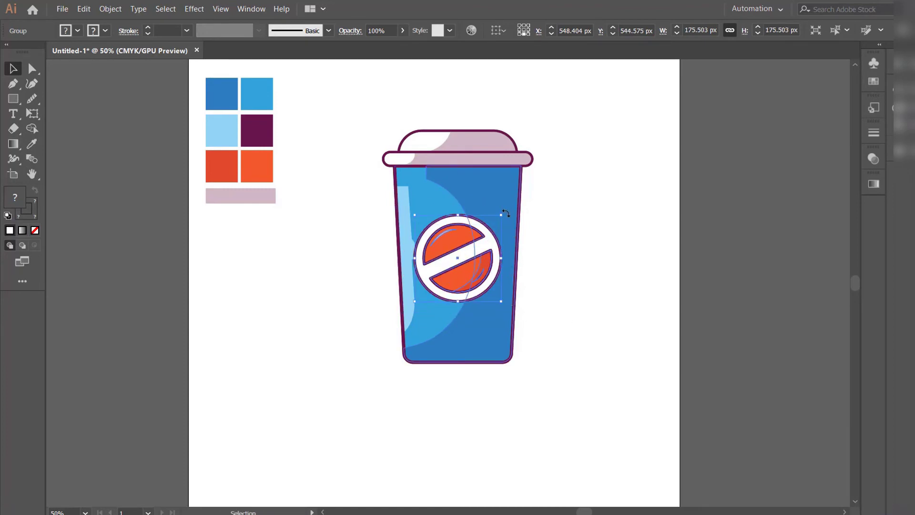
left_click_drag(506, 213, 520, 295)
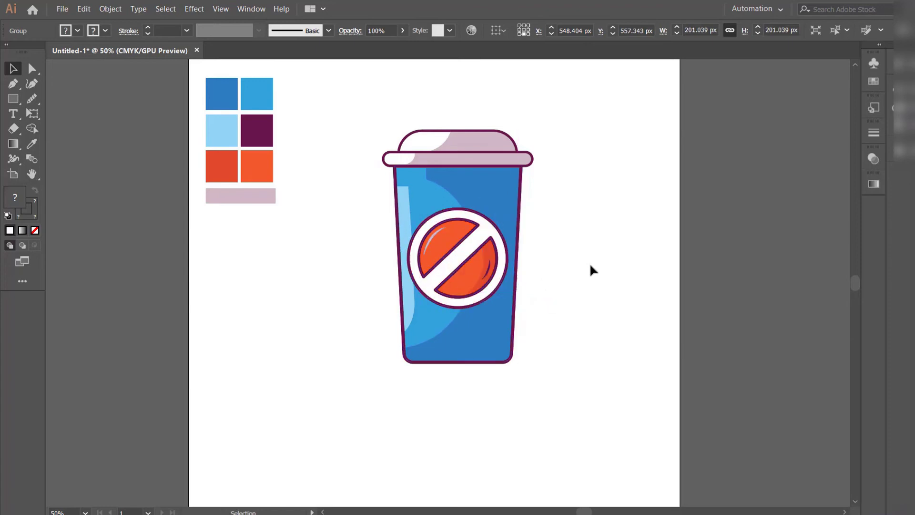
left_click(372, 125)
left_click_drag(372, 122, 476, 282)
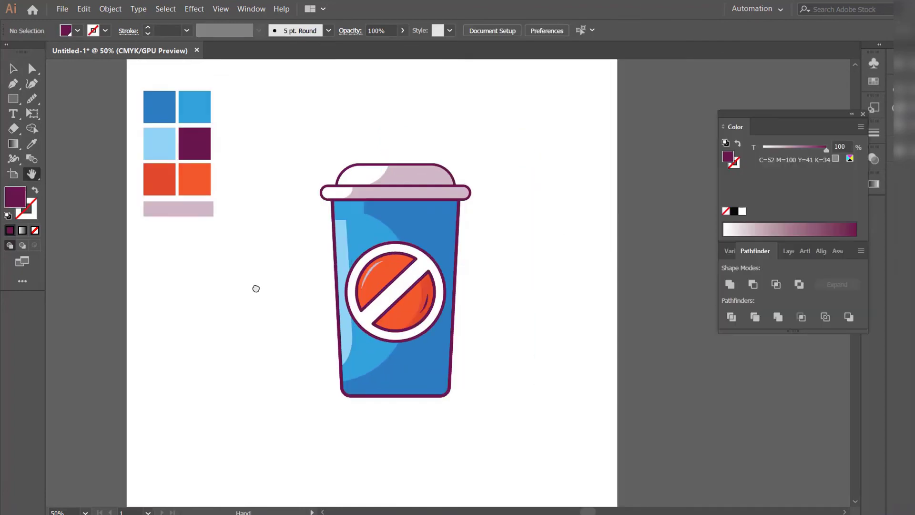
Draw a narrow vertical dark purple rectangle of about 18 x 170 px on the empty area beside the cup
left_click_drag(255, 288, 282, 280)
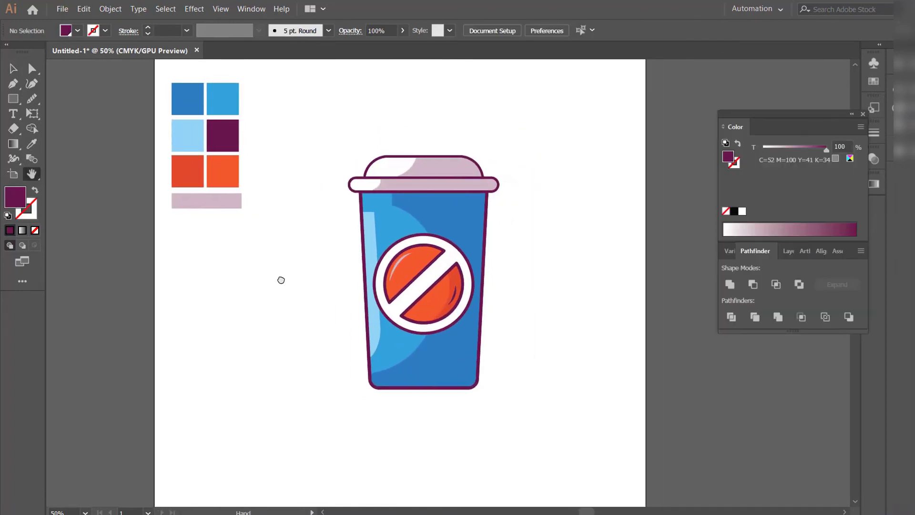
left_click(13, 98)
left_click_drag(207, 236, 217, 320)
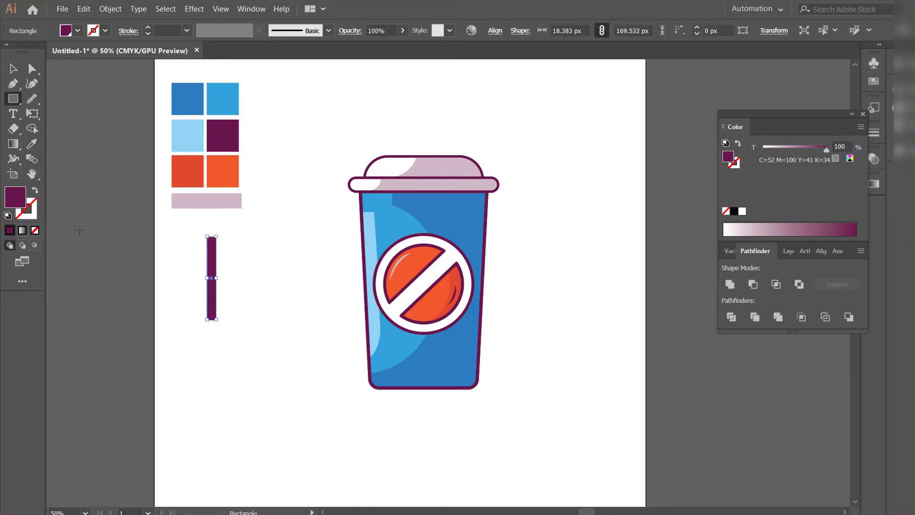
Tilt the rectangle and add a copy angled down to the right from its upper end to form a bent straw
left_click(13, 69)
left_click_drag(218, 232, 226, 251)
left_click(248, 262)
left_click(286, 244)
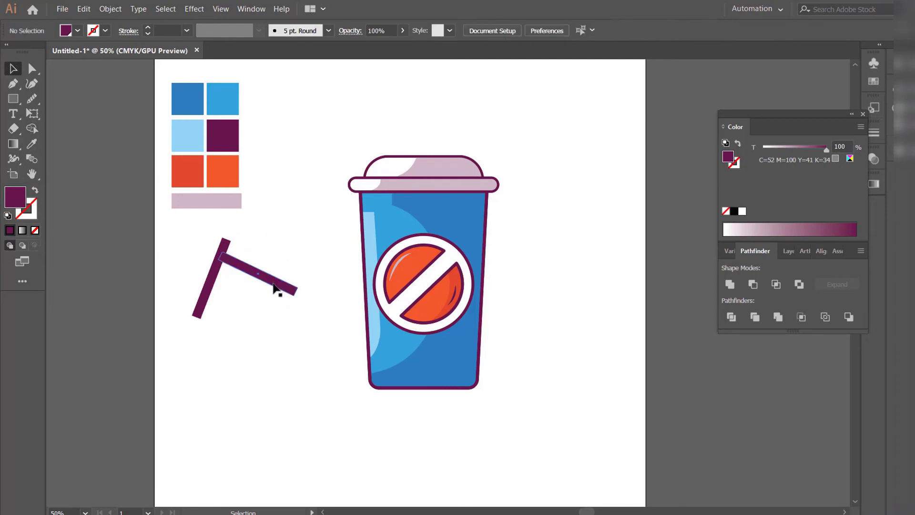
left_click_drag(275, 286, 277, 271)
left_click(279, 218)
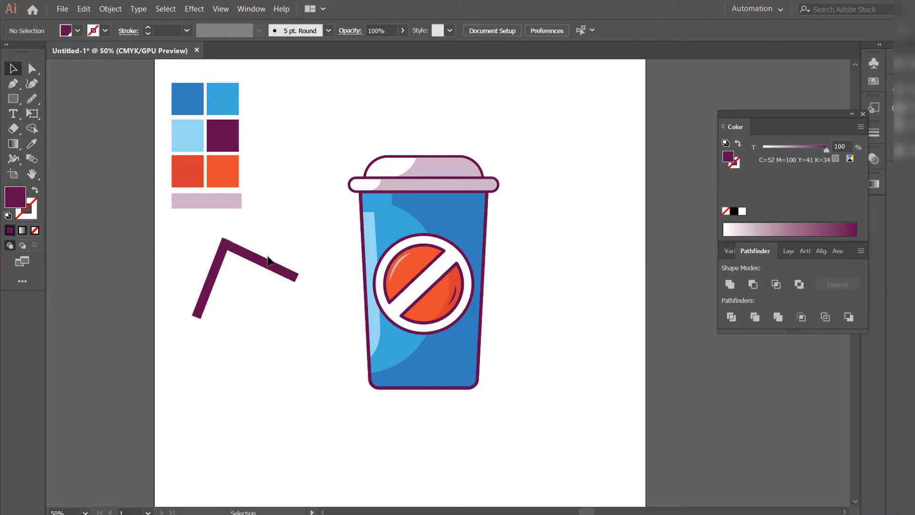
Align the two straw rectangles along their top edges
left_click_drag(206, 236, 267, 272)
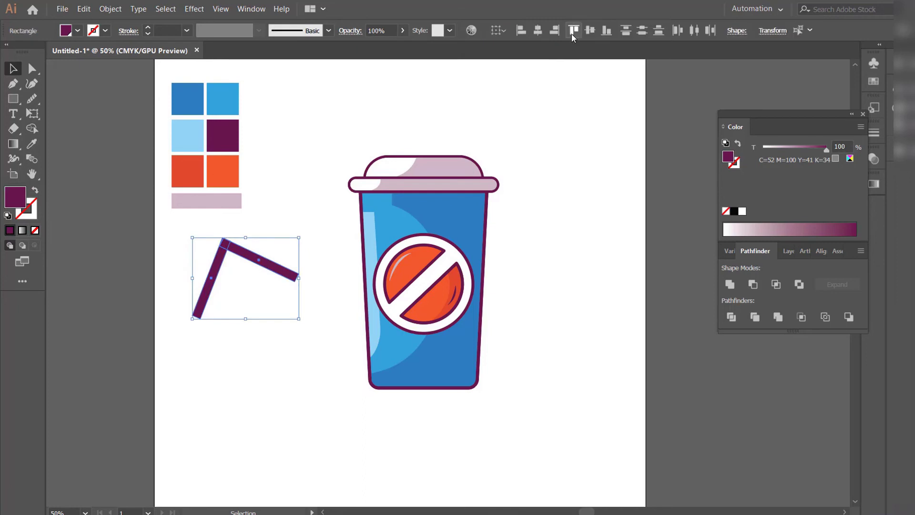
left_click(575, 30)
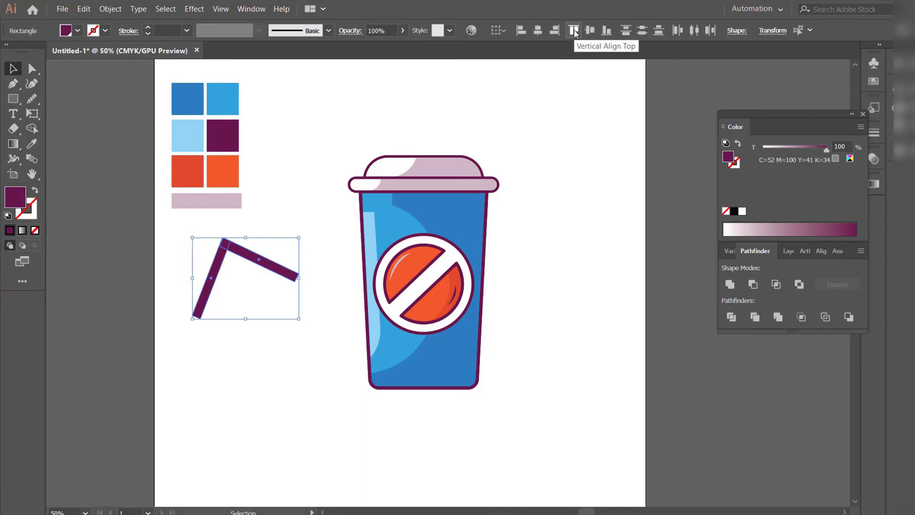
left_click(290, 208)
Shorten the straw's upper arm and merge both rectangles into one shape with the Shape Builder
left_click(298, 275)
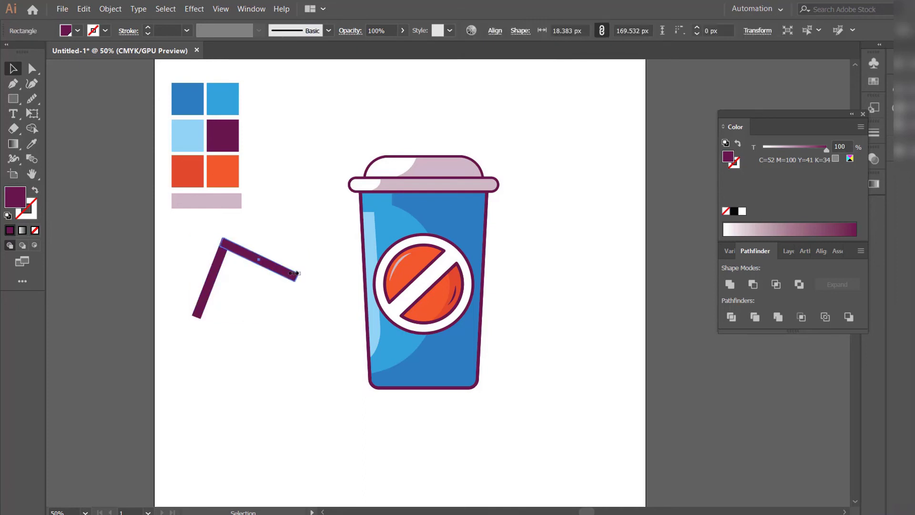
left_click_drag(296, 273, 278, 264)
mouse_move(216, 236)
left_mouse_down()
mouse_move(240, 250)
mouse_move(222, 241)
left_mouse_up()
left_click(33, 129)
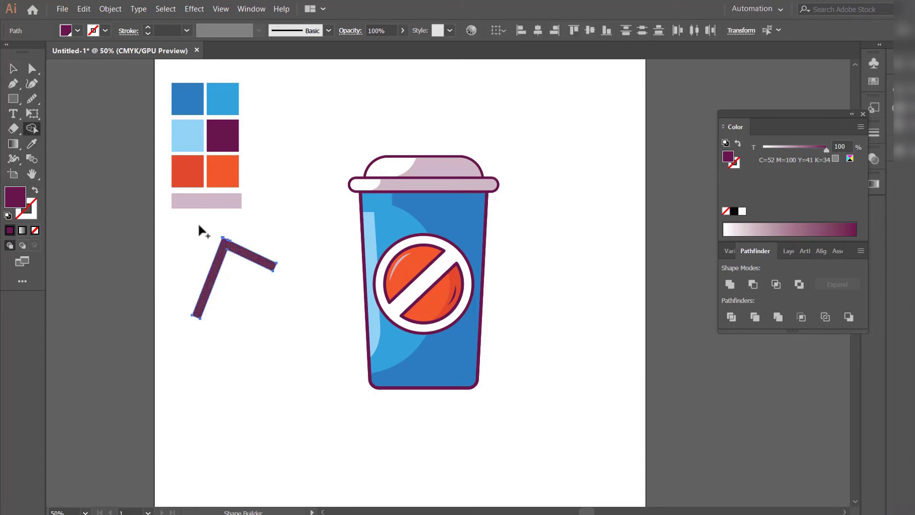
Give the merged straw a white fill and a 6 pt dark purple stroke
left_click(13, 68)
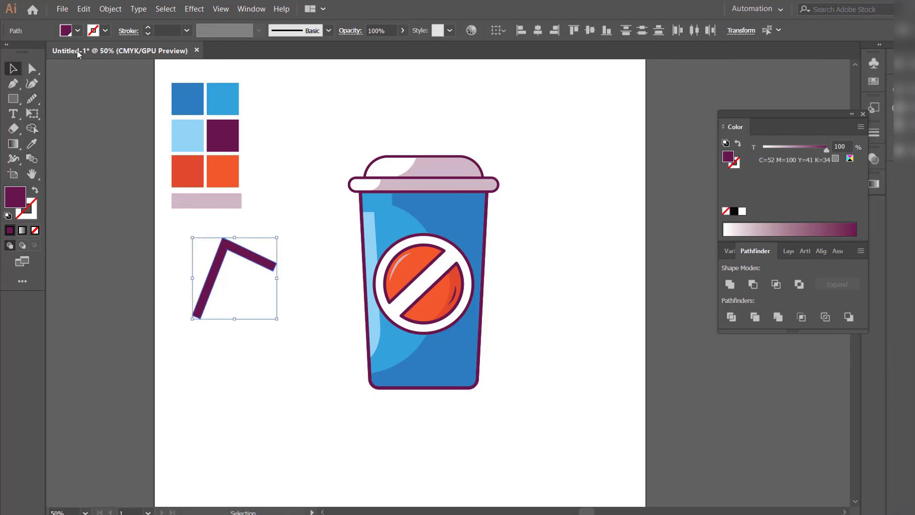
left_click(78, 31)
left_click(25, 53)
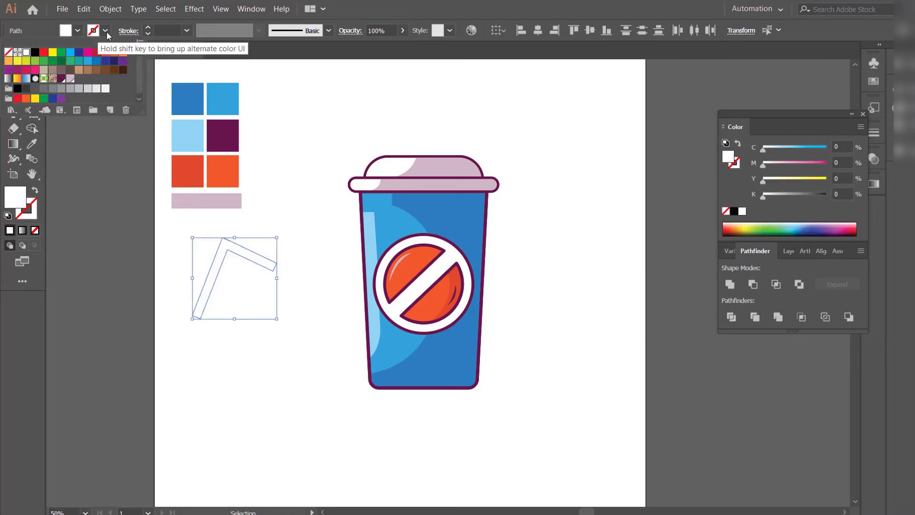
left_click(106, 31)
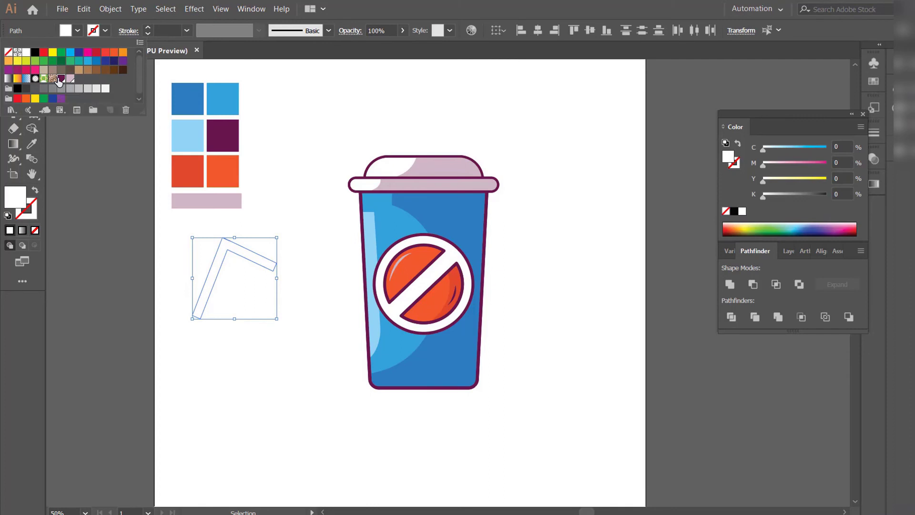
left_click(61, 78)
left_click(148, 29)
left_click(148, 28)
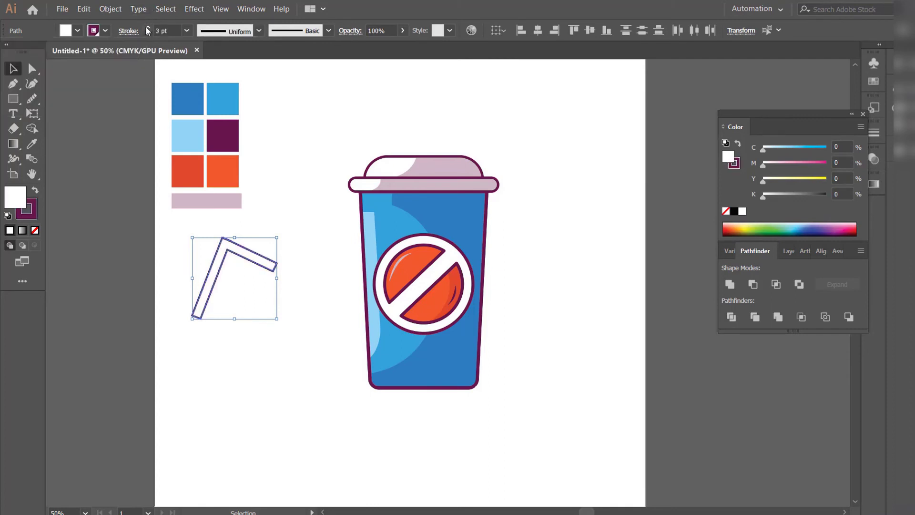
left_click(148, 28)
left_click(148, 28)
left_click(148, 29)
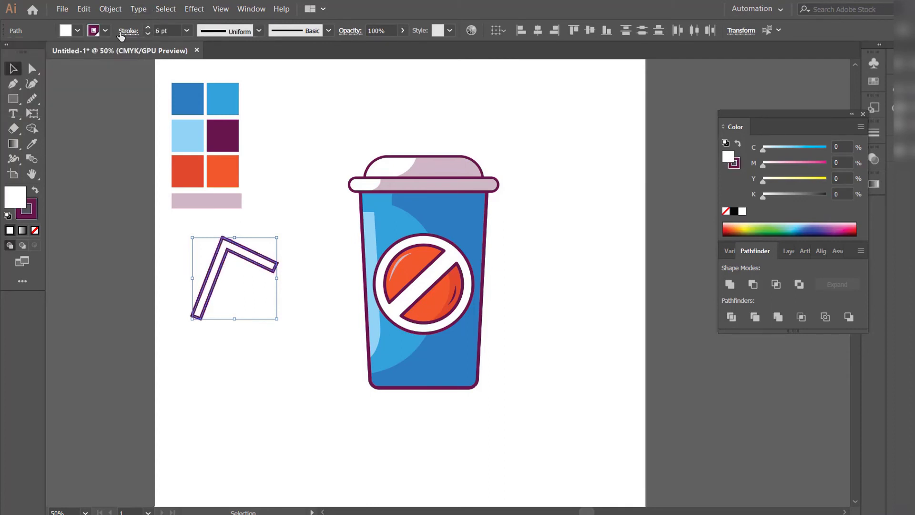
Set the straw stroke's corners to a round join
left_click(127, 31)
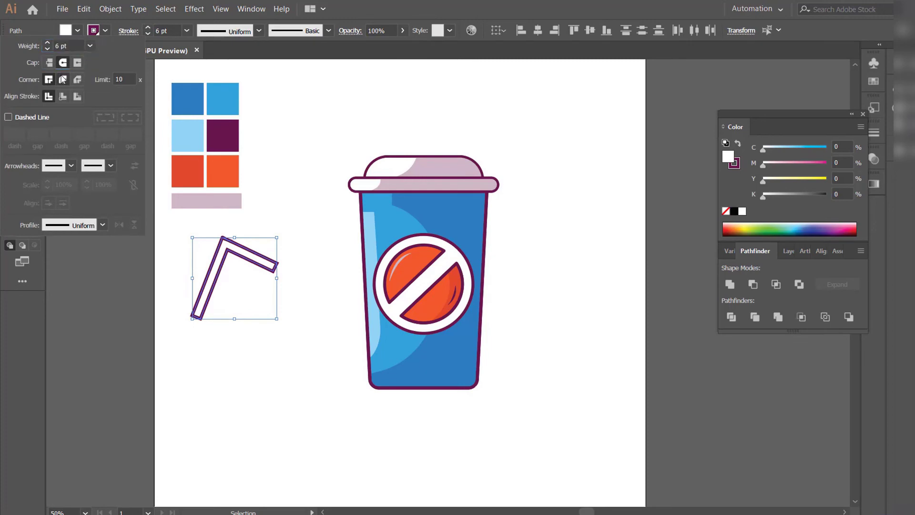
left_click(62, 81)
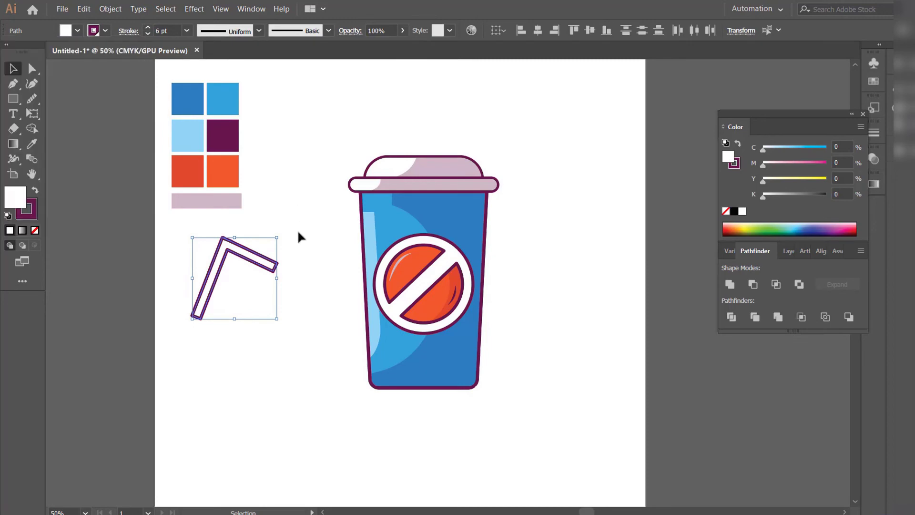
left_click(298, 232)
left_click(271, 268)
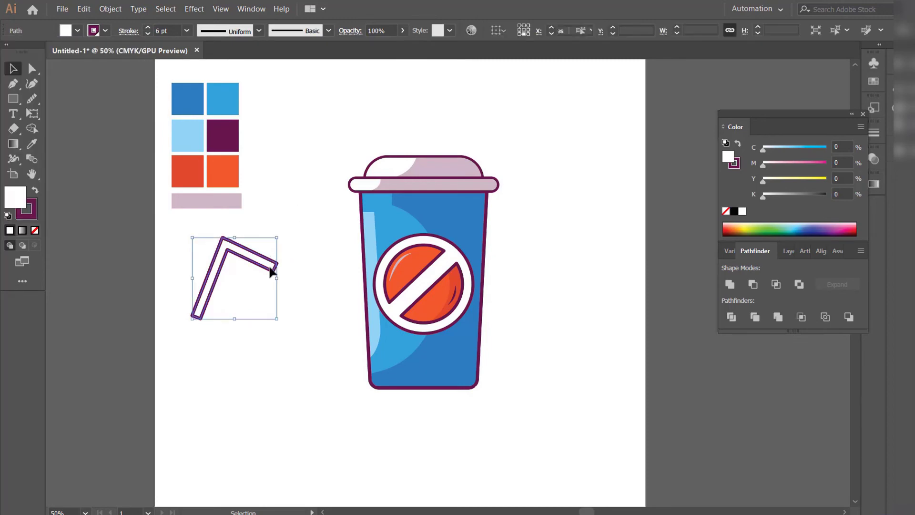
Round the corners at the free end of the straw's short upper arm to about 9 px
key("a")
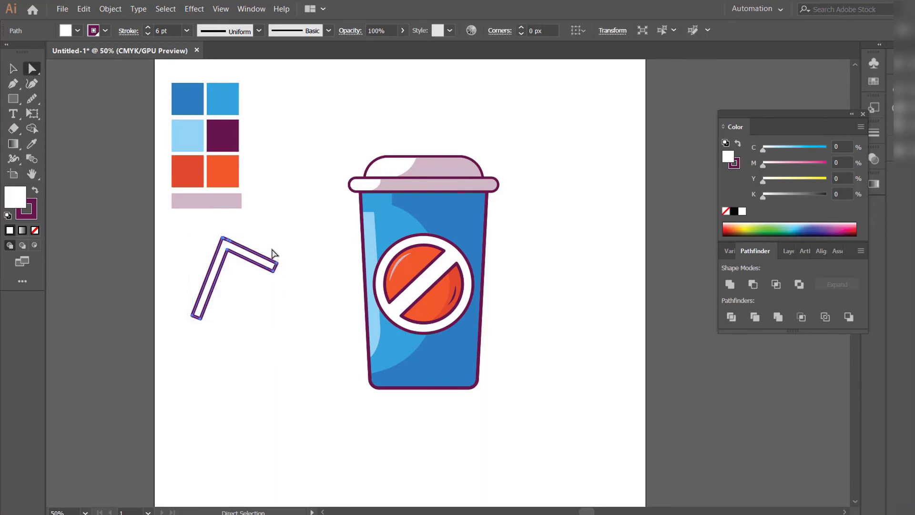
left_click(274, 274)
left_click_drag(279, 295, 288, 296)
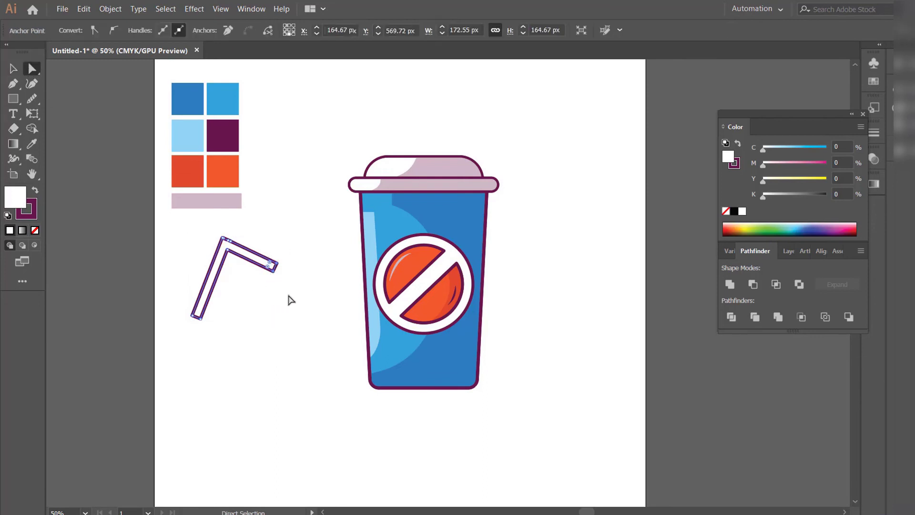
left_click_drag(271, 266, 263, 259)
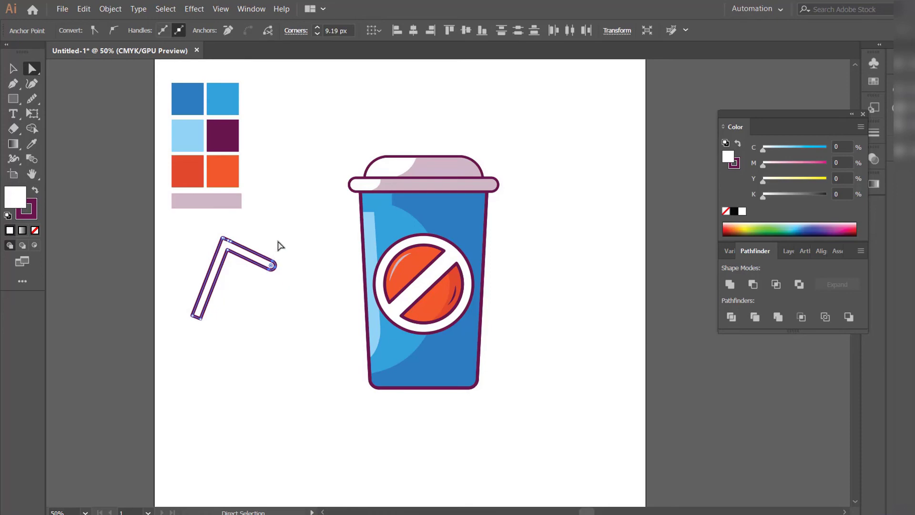
left_click(14, 69)
left_click(322, 234)
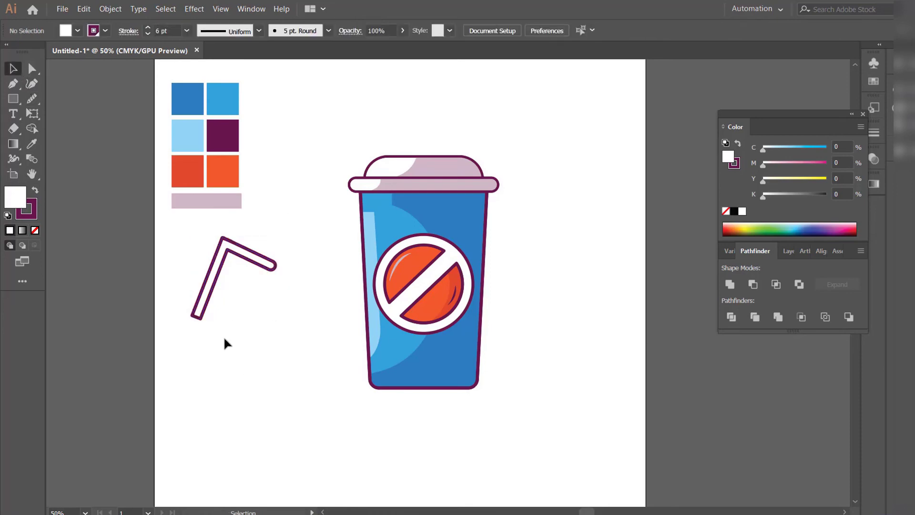
Draw a closed Pen shape with a curved inner edge over the end of the straw's short arm and give it the mauve swatch's fill
left_click(12, 83)
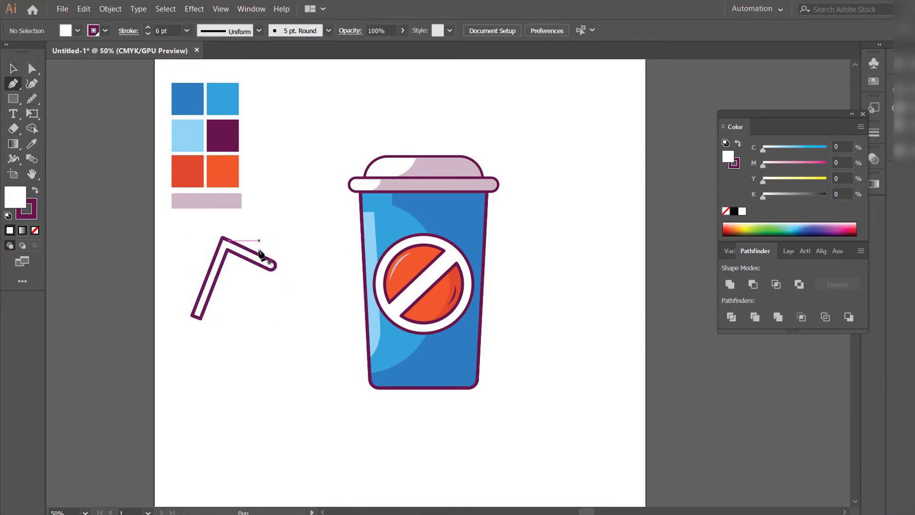
left_click(259, 254)
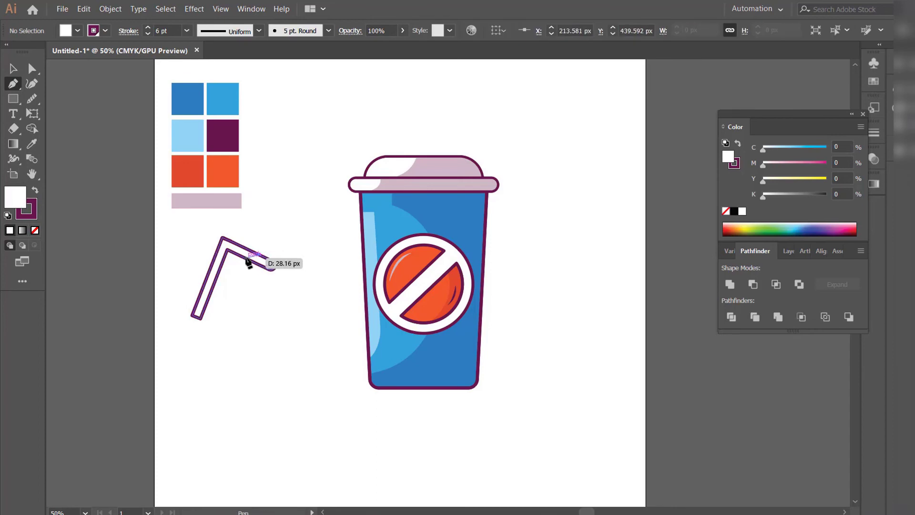
left_click_drag(248, 261, 247, 260)
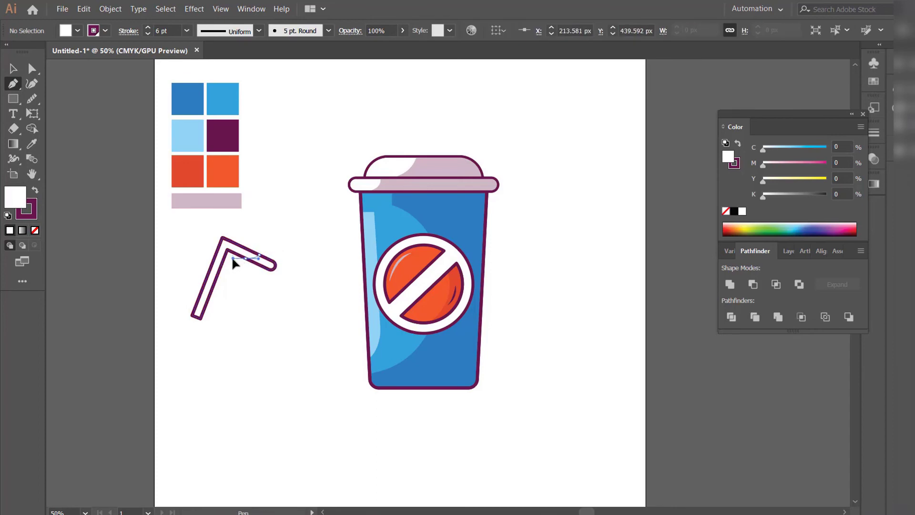
left_click(234, 257)
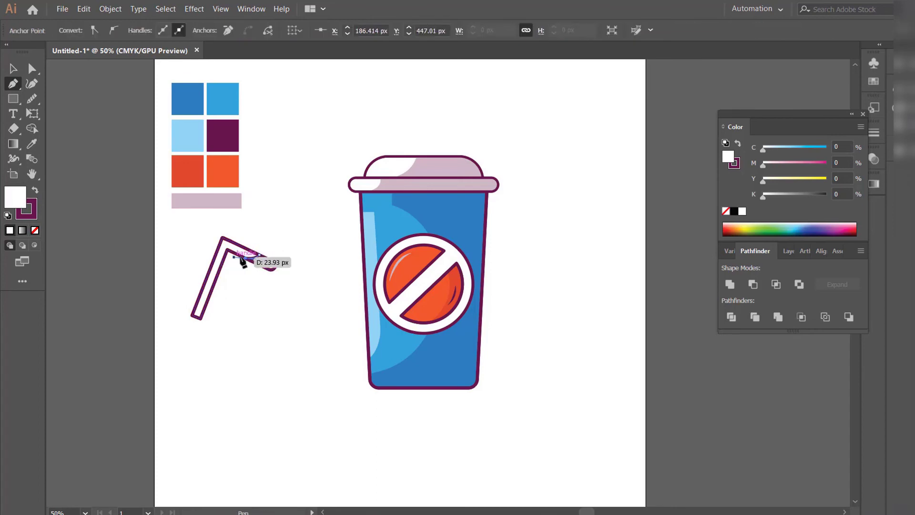
left_click(278, 274)
left_click(288, 265)
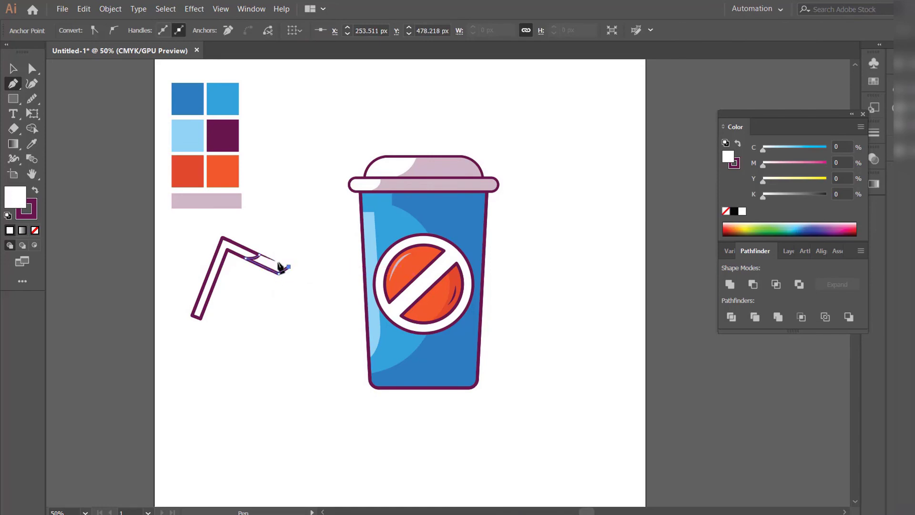
left_click(261, 258)
left_click(13, 69)
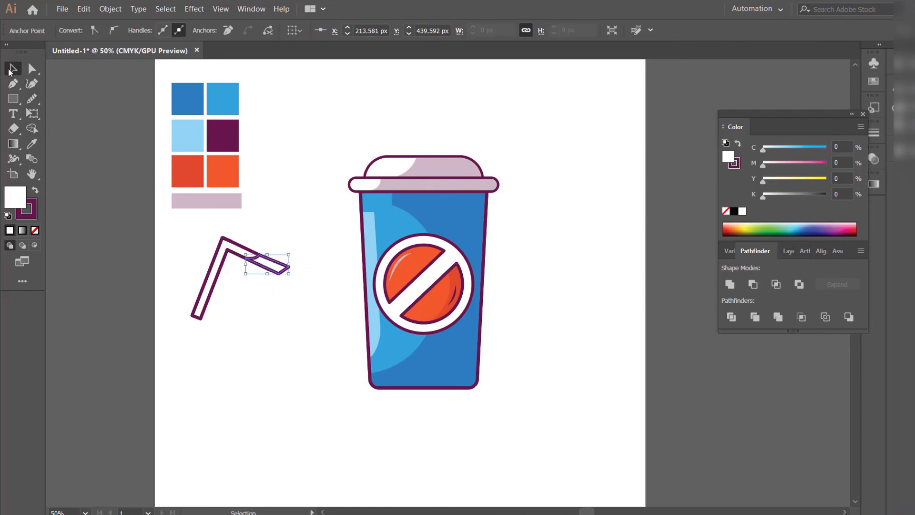
left_click(32, 145)
left_click(205, 200)
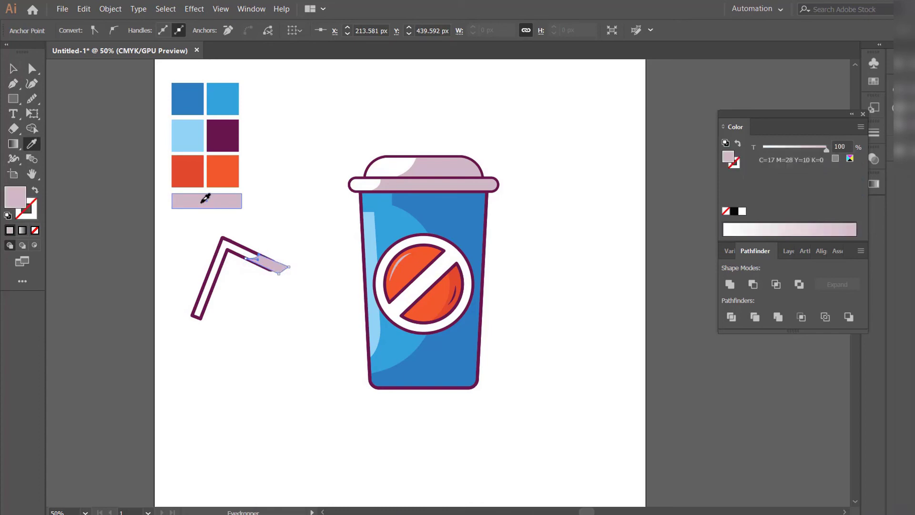
Trim off the parts of the mauve shading outside the straw's short arm with the Shape Builder
left_click(14, 70)
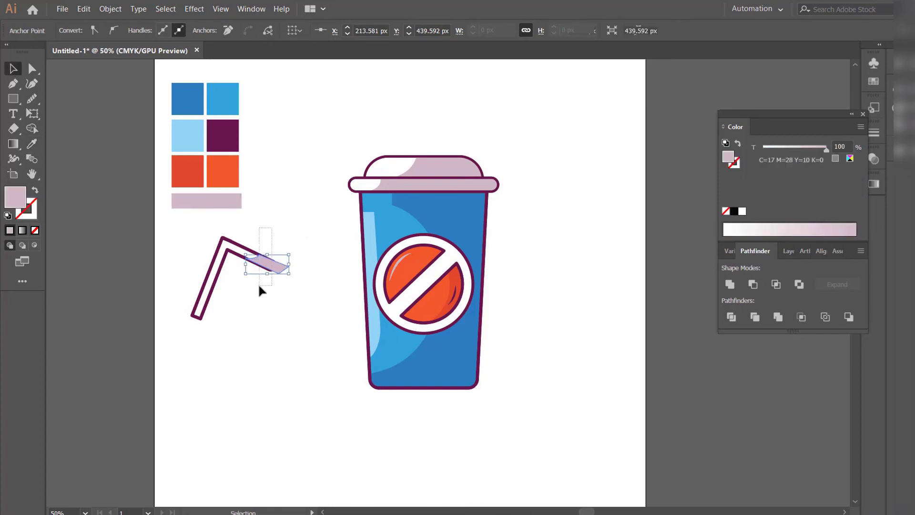
left_click_drag(259, 285, 258, 287)
left_click(32, 129)
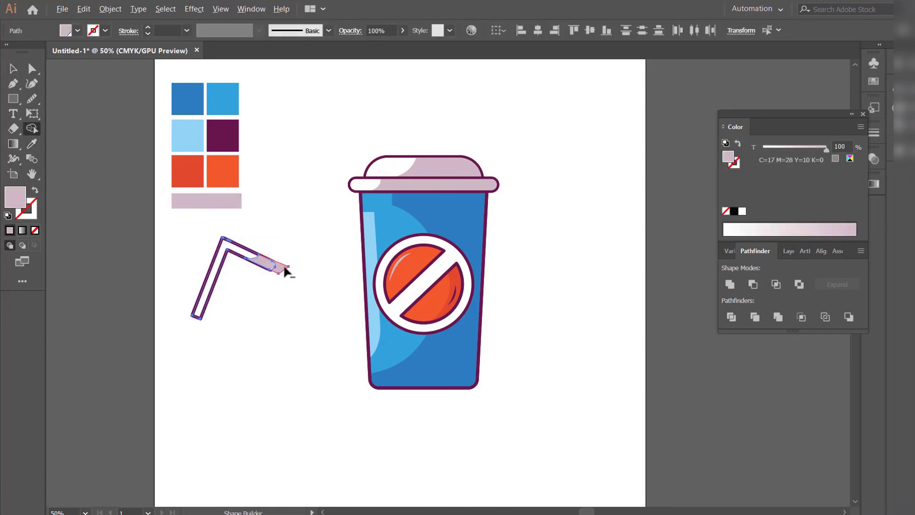
left_click(14, 70)
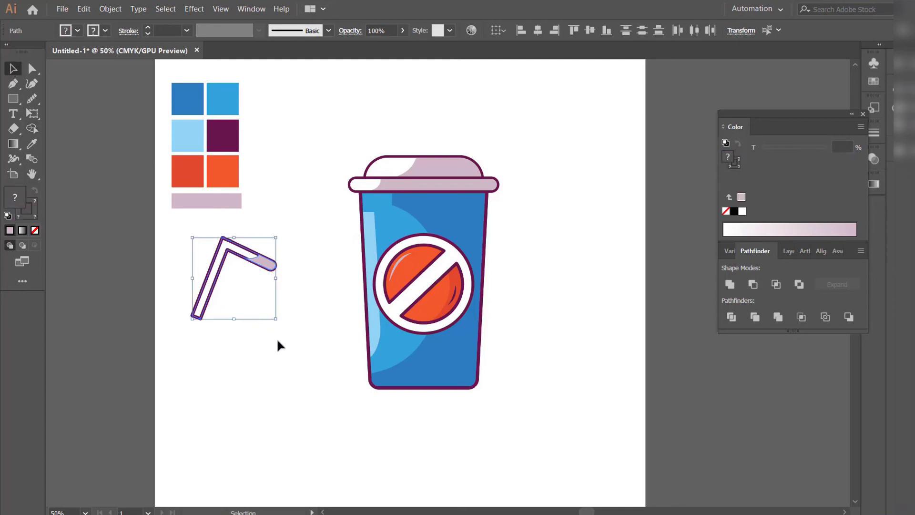
left_click(278, 344)
Draw a closed mauve Pen shape with a curved upper edge along the inner side of the straw's long arm
left_click(13, 85)
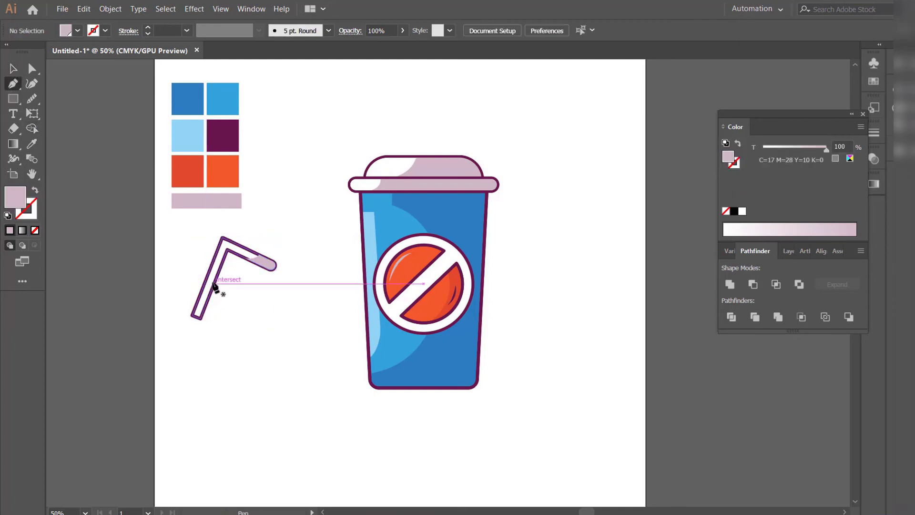
left_click(195, 316)
left_click(214, 269)
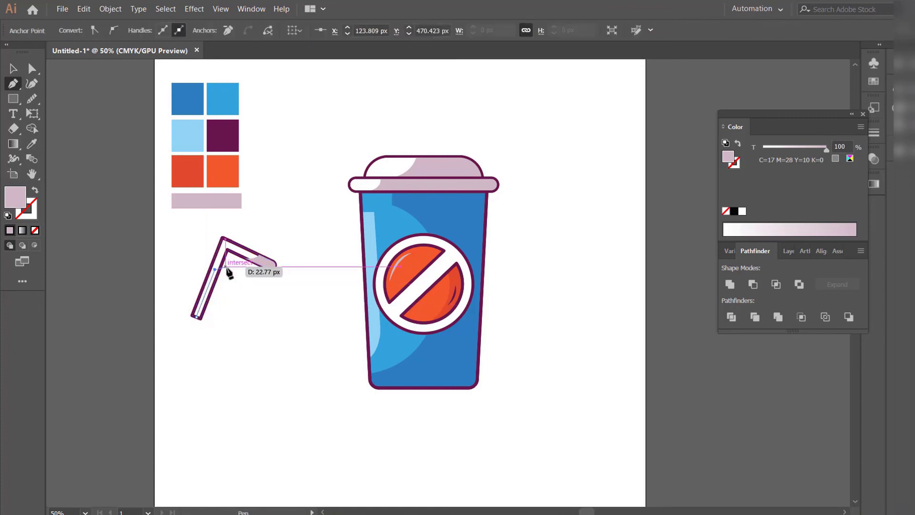
left_click(231, 264)
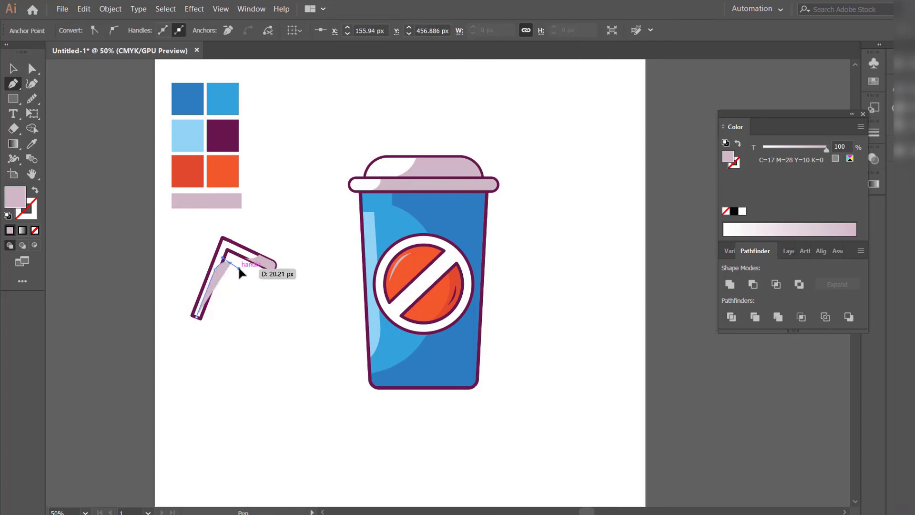
left_click(234, 255)
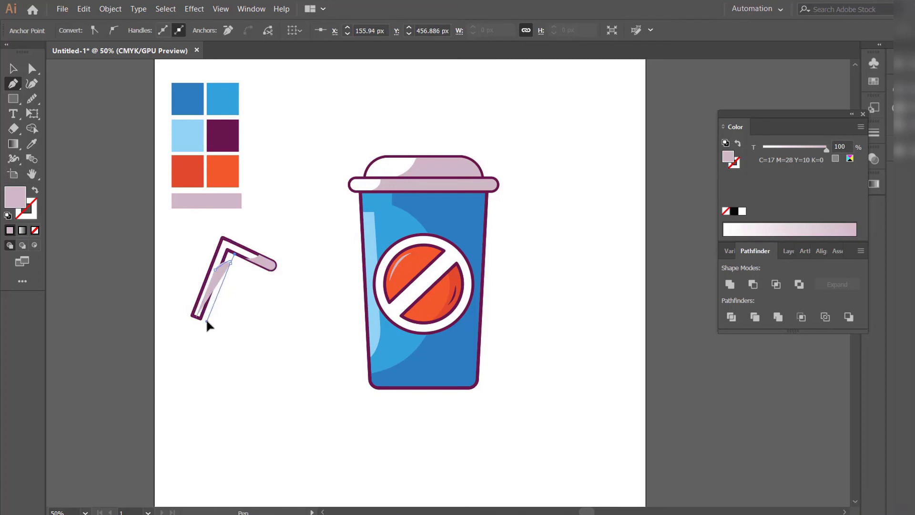
left_click(206, 320)
left_click(205, 319)
left_click(197, 317)
Trim off the parts of the mauve shading outside the straw's long arm with the Shape Builder
left_click(12, 69)
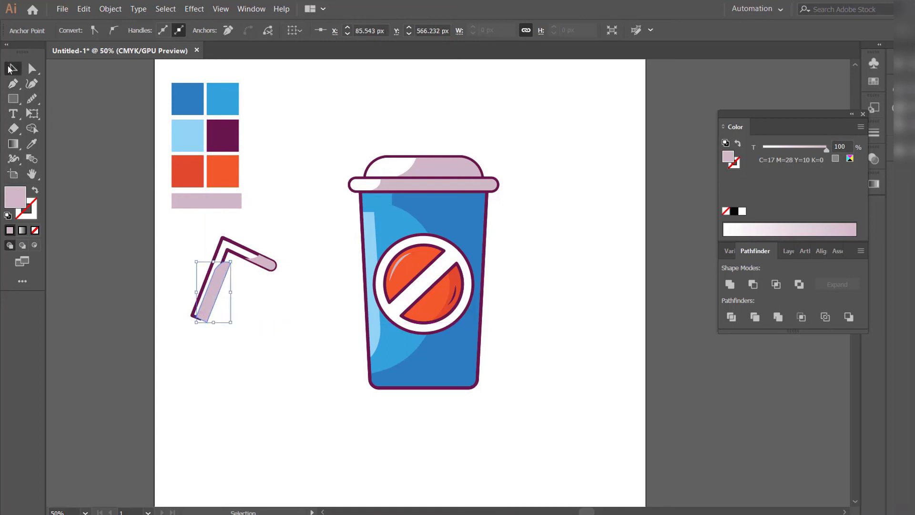
left_click_drag(214, 304, 215, 306)
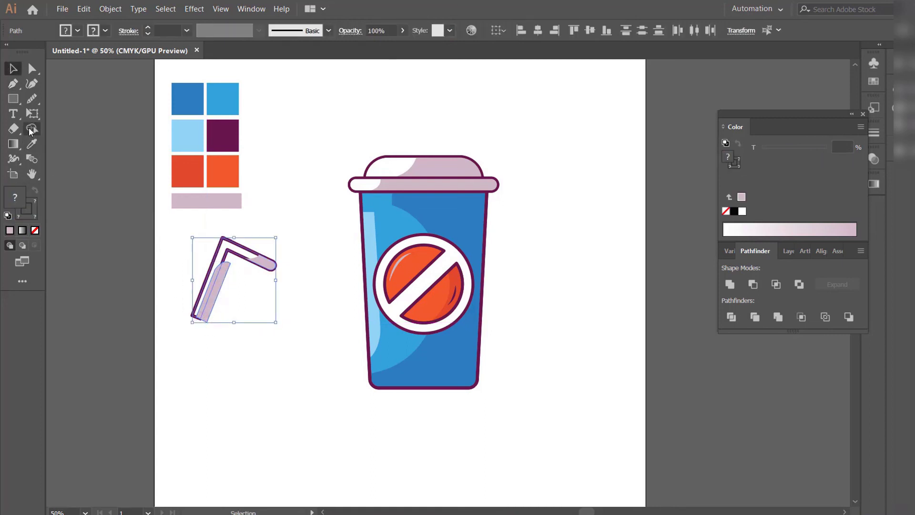
left_click(31, 129)
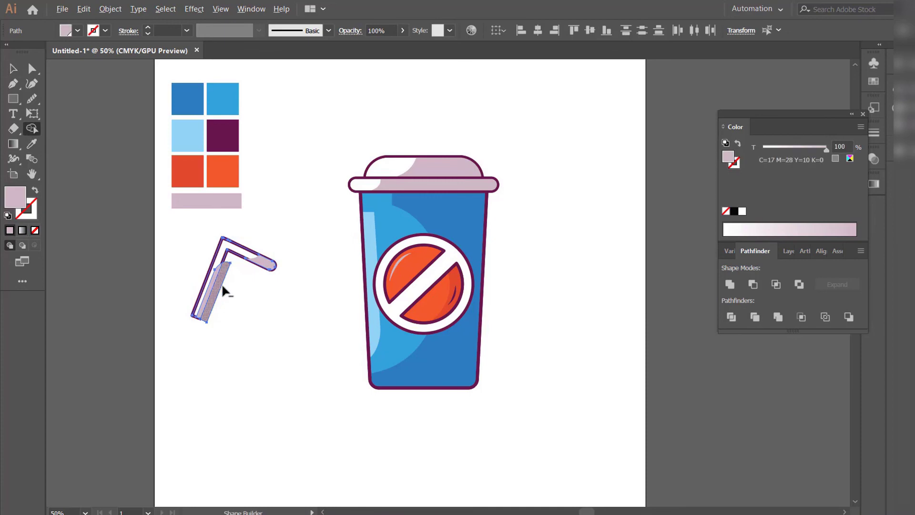
left_click(14, 69)
left_click(316, 382)
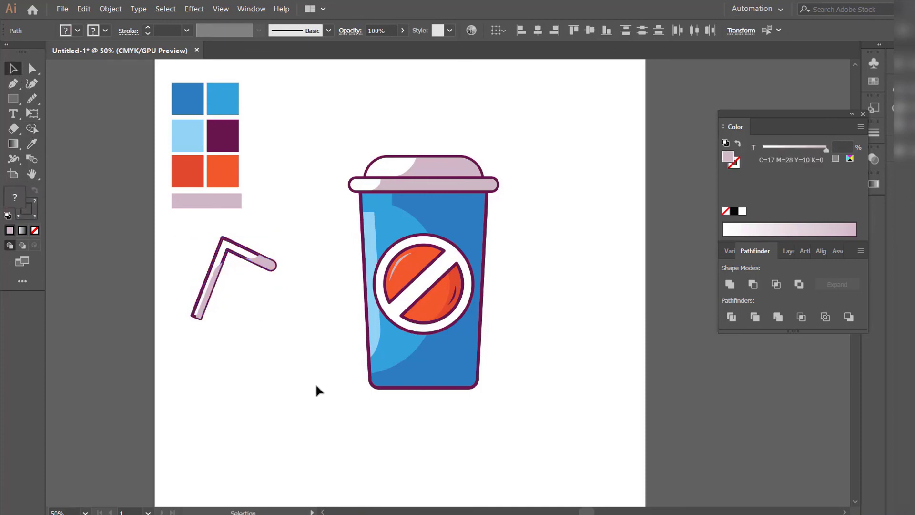
Remove the fill from the outlined straw path and bring it to the front of its shading
left_click(234, 244)
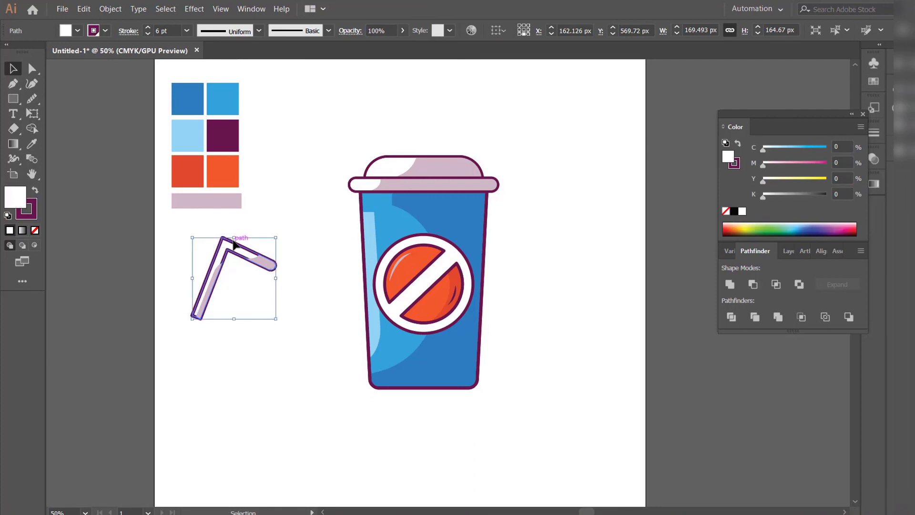
left_click(33, 231)
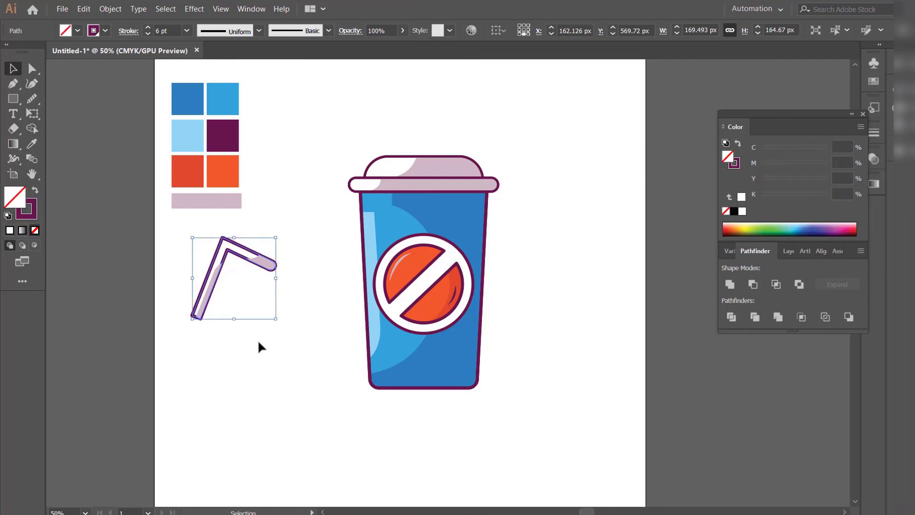
right_click(260, 343)
mouse_move(295, 287)
left_click(420, 286)
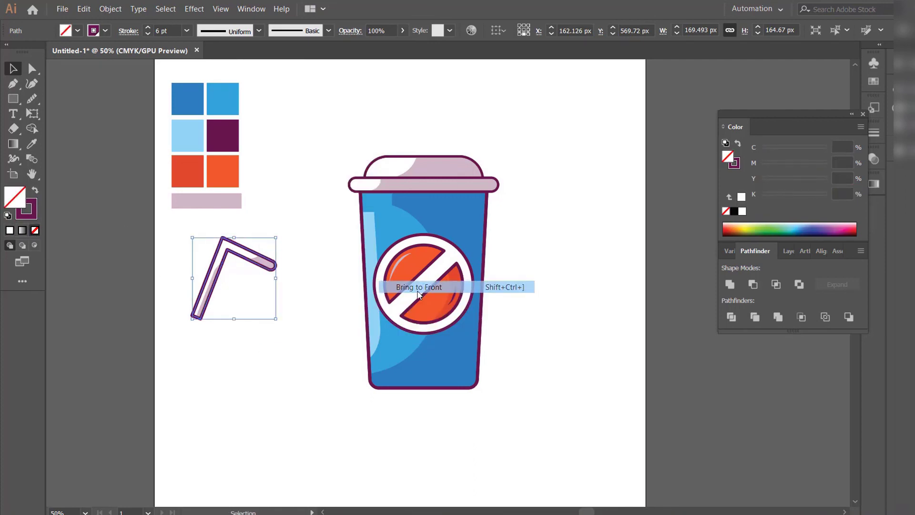
left_click(309, 348)
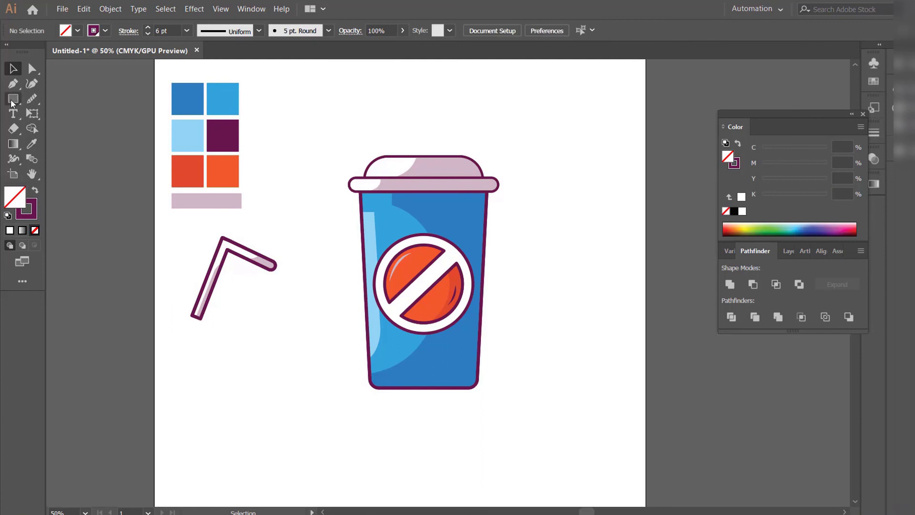
Draw a narrow vertical ellipse about 7 by 23 px below the straw's short arm, filled dark purple without a stroke
left_click_drag(12, 101, 50, 113)
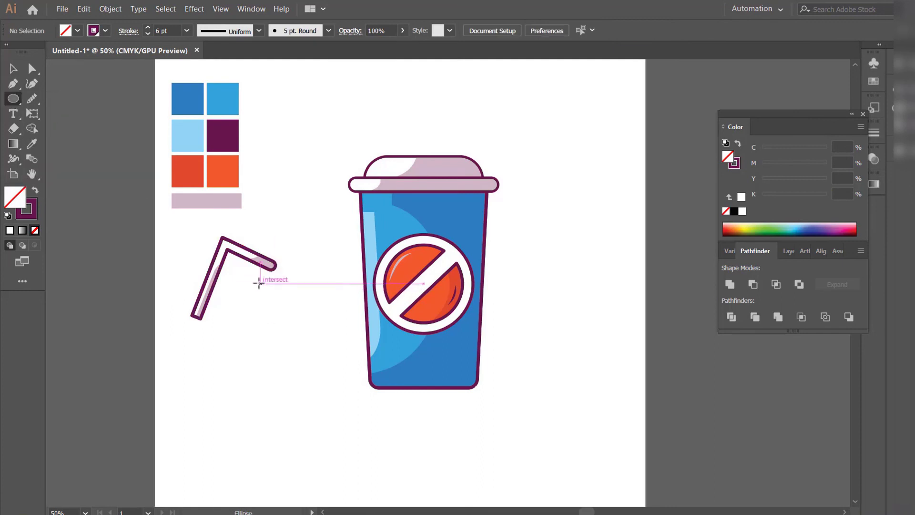
left_click_drag(259, 284, 263, 292)
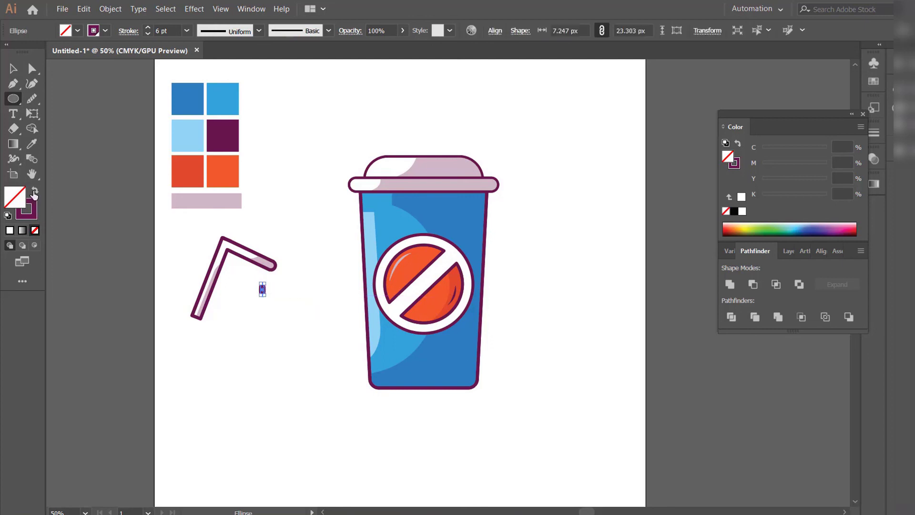
left_click(34, 192)
left_click(13, 70)
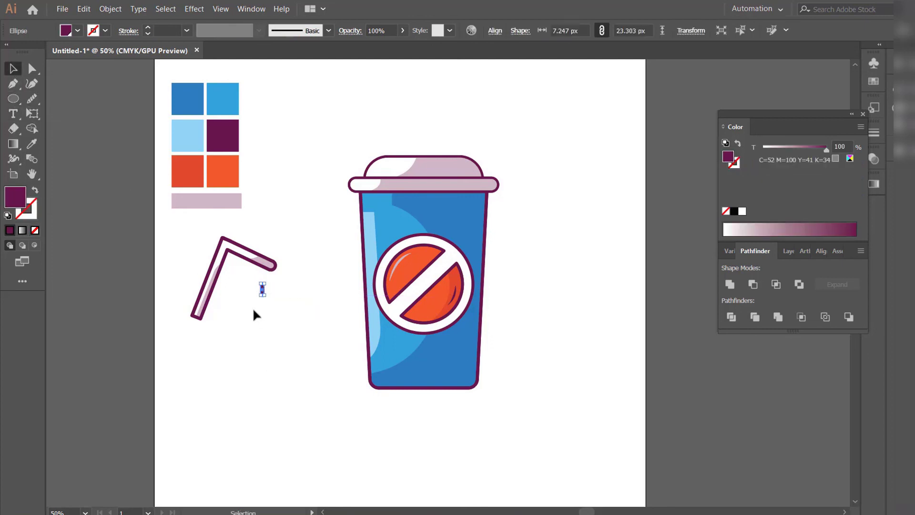
Rotate the small ellipse so it slants to match the open end of the straw
right_click(253, 307)
mouse_move(305, 244)
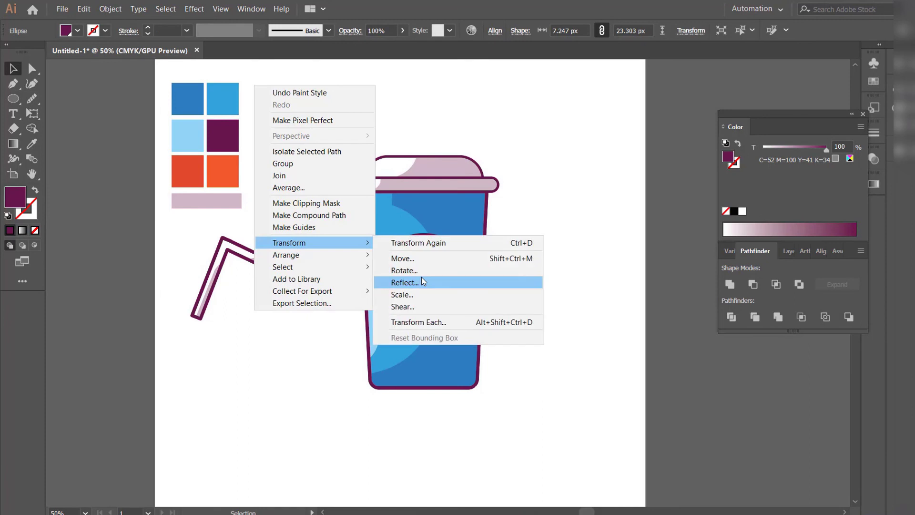
left_click(420, 271)
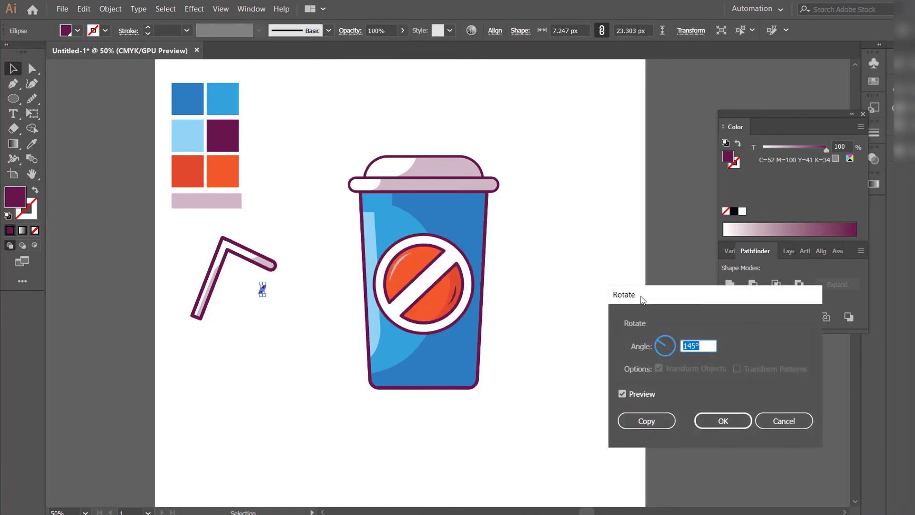
left_click_drag(643, 299, 540, 175)
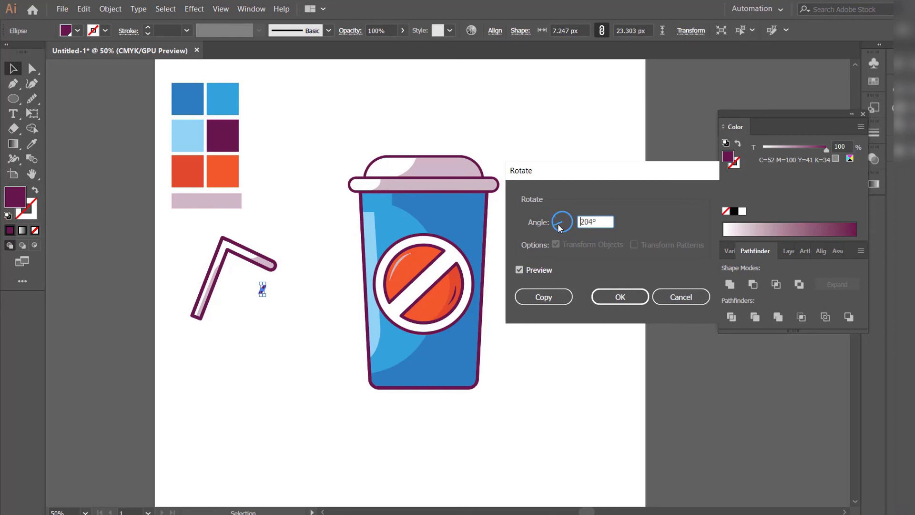
left_click(615, 298)
left_click(348, 327)
Shrink the ellipse to about 5 by 16 px and place it inside the rounded end of the straw as its opening
left_click_drag(260, 292, 268, 266)
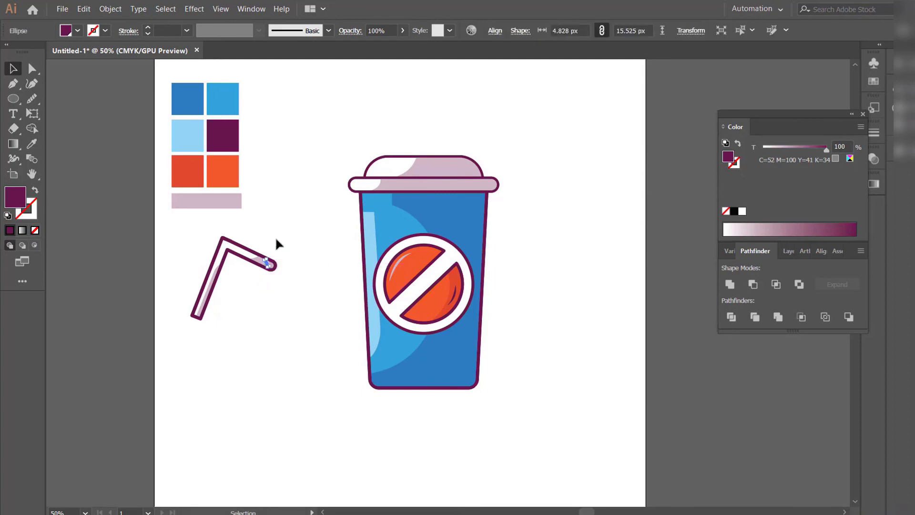
left_click(284, 248)
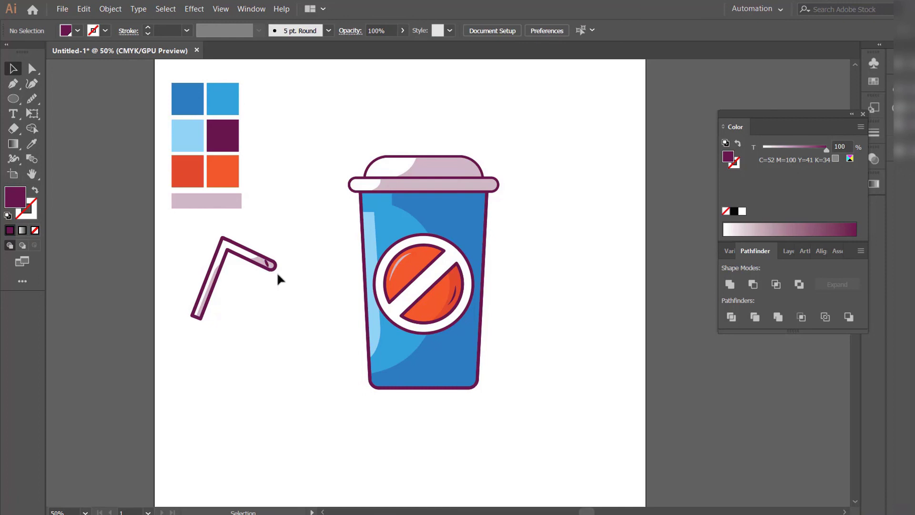
left_click(266, 262)
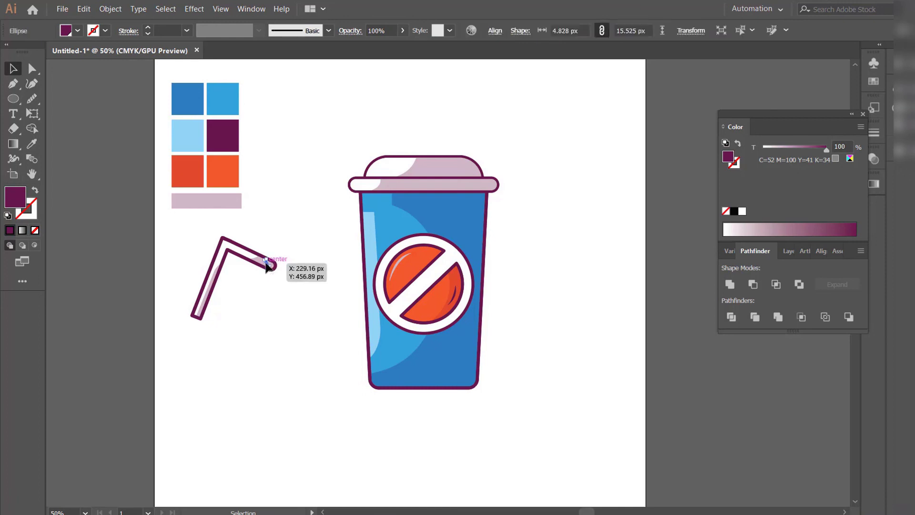
Group all the straw parts and move the group onto the cup so its long arm overlaps the lid
left_click(277, 220)
left_click_drag(195, 243, 274, 310)
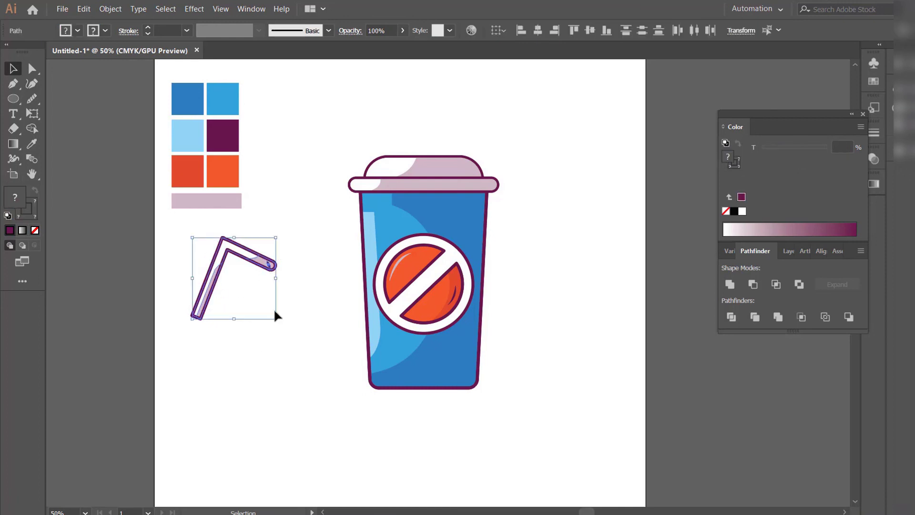
right_click(226, 258)
left_click(268, 324)
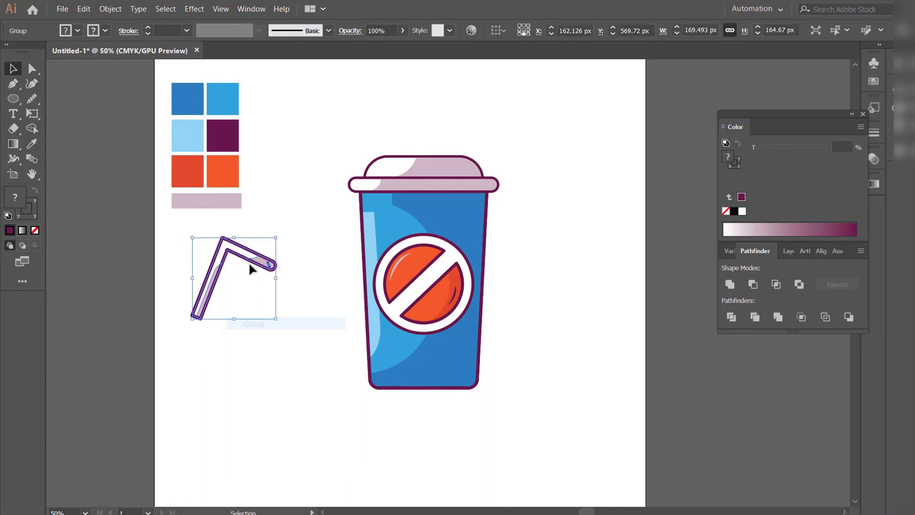
left_click_drag(253, 265, 443, 115)
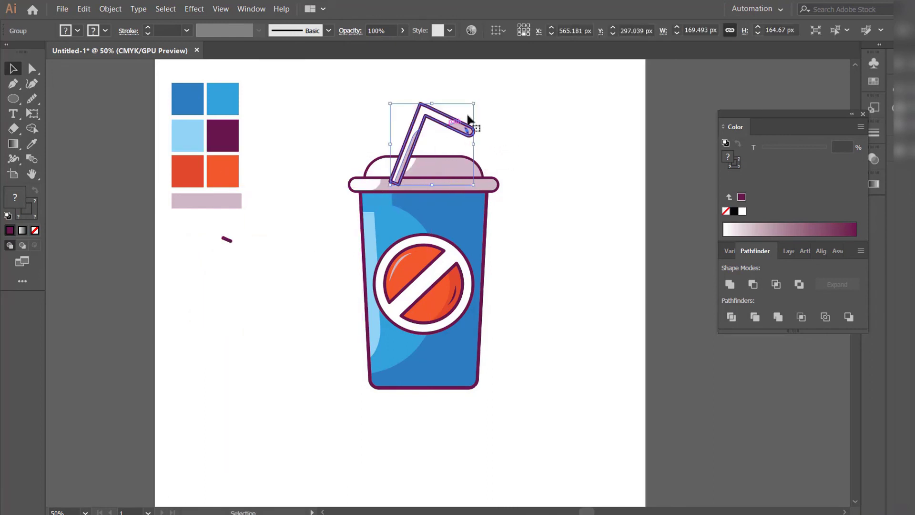
left_click(504, 134)
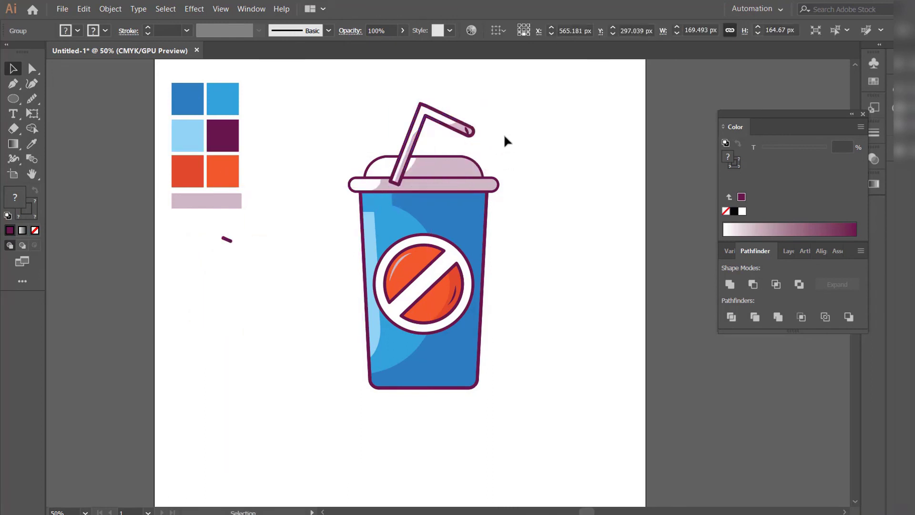
Send the straw group to the back and shift it slightly down and right so it emerges from behind the lid's dome
left_click(456, 116)
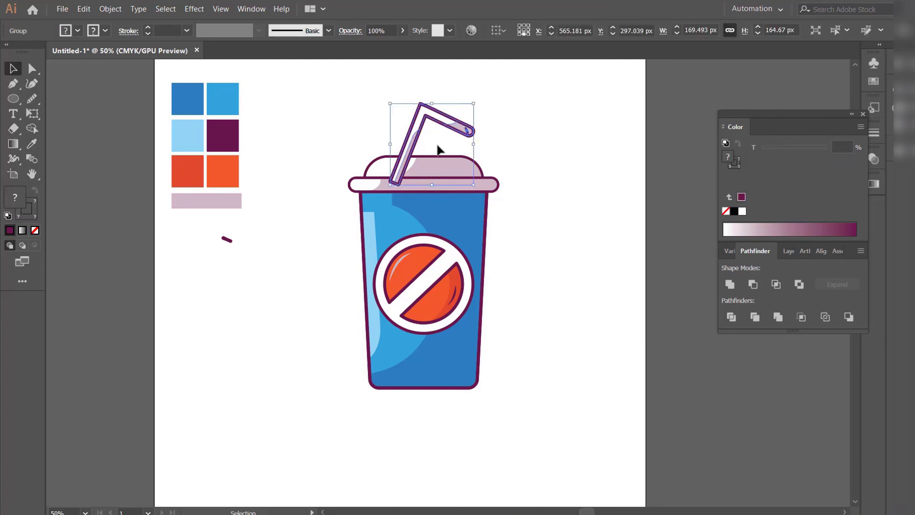
right_click(438, 146)
mouse_move(484, 265)
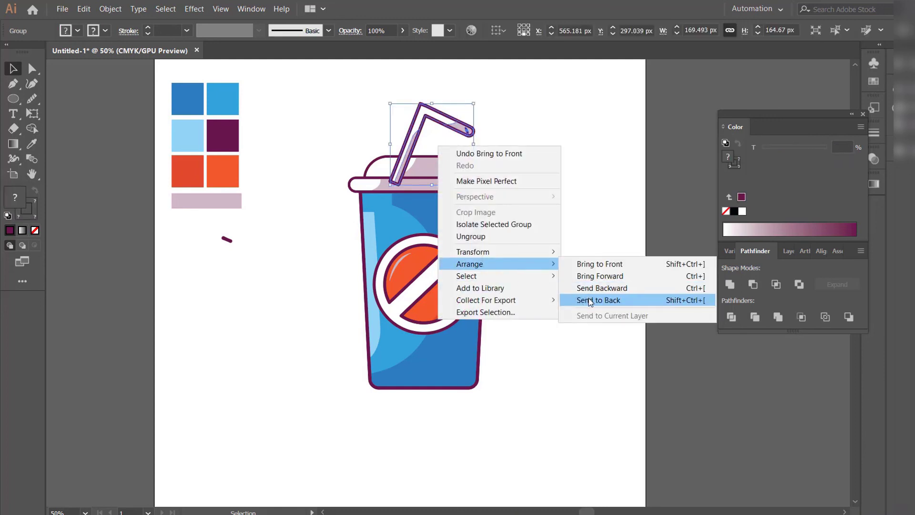
left_click(589, 301)
left_click(531, 134)
mouse_move(452, 126)
left_mouse_down()
mouse_move(465, 128)
mouse_move(446, 116)
mouse_move(435, 131)
left_mouse_up()
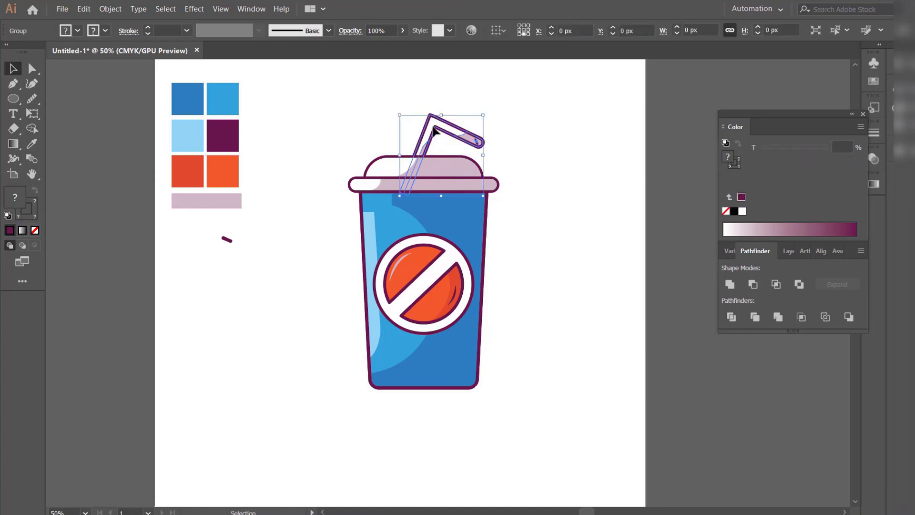
left_click(580, 176)
Flatten the lid's dome slightly by lowering its upper edge, keeping its base on the rim
left_click(440, 162)
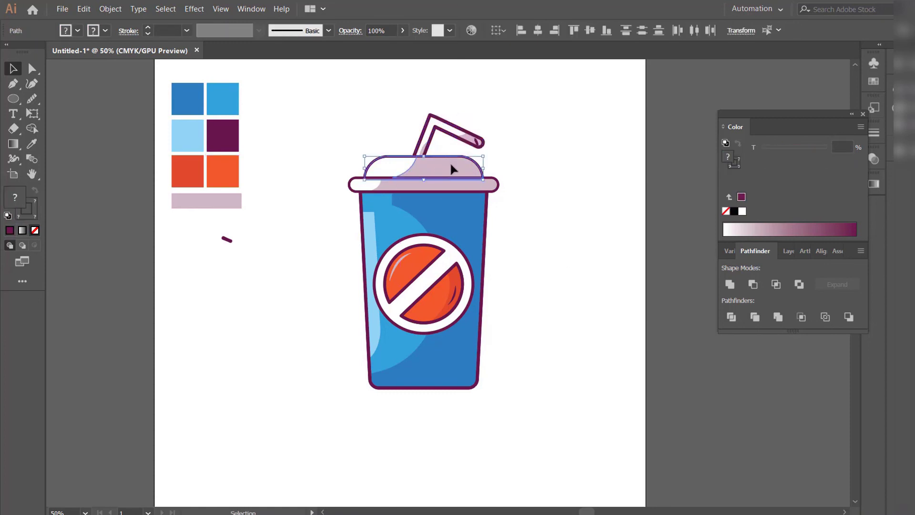
left_click_drag(424, 156, 424, 164)
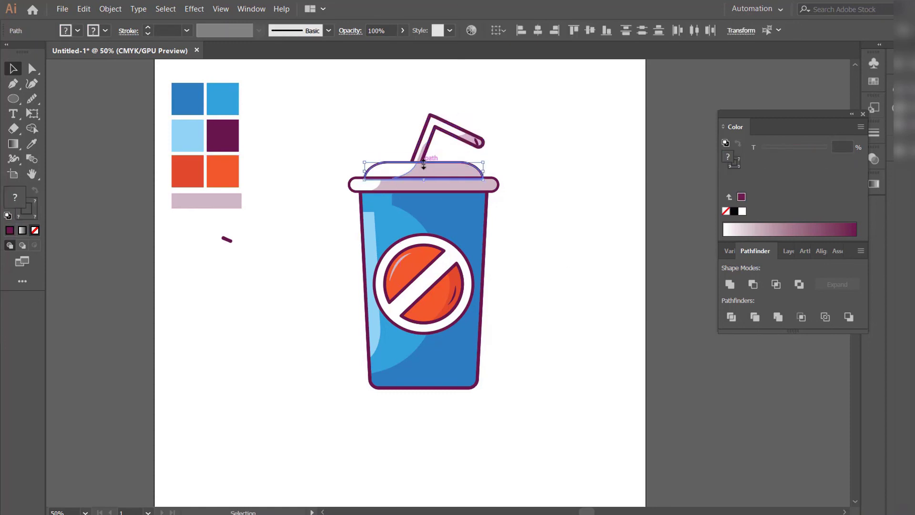
left_click(527, 178)
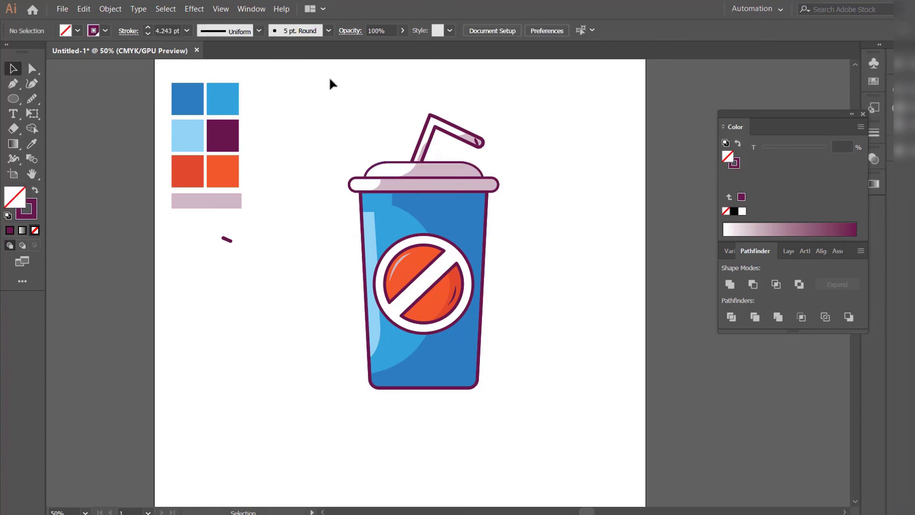